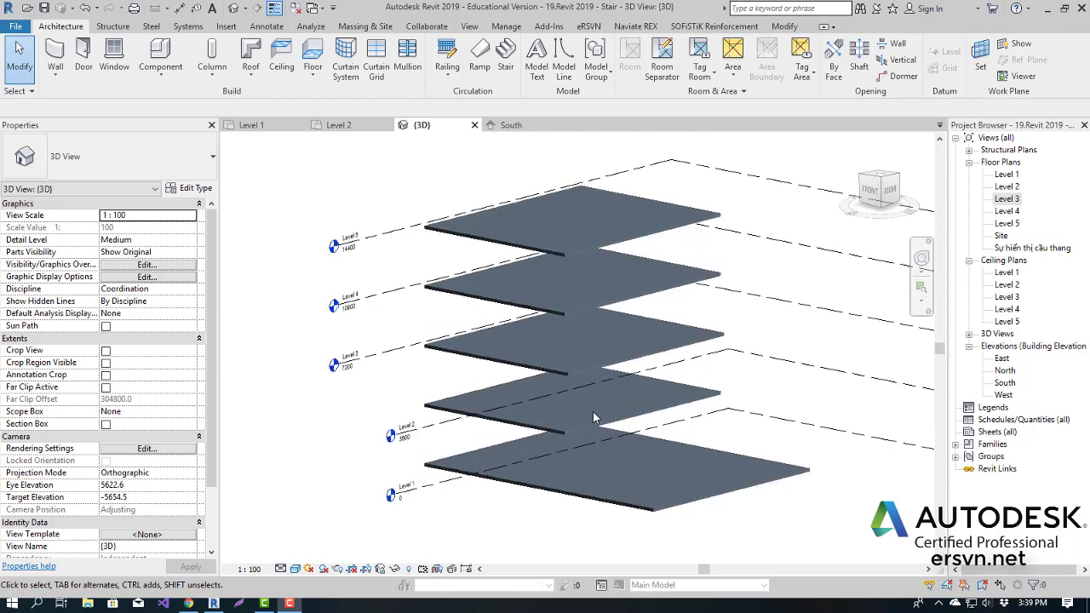
Zoom in on the five stacked floor slabs in the 3D view
scroll(597, 416, up, 2)
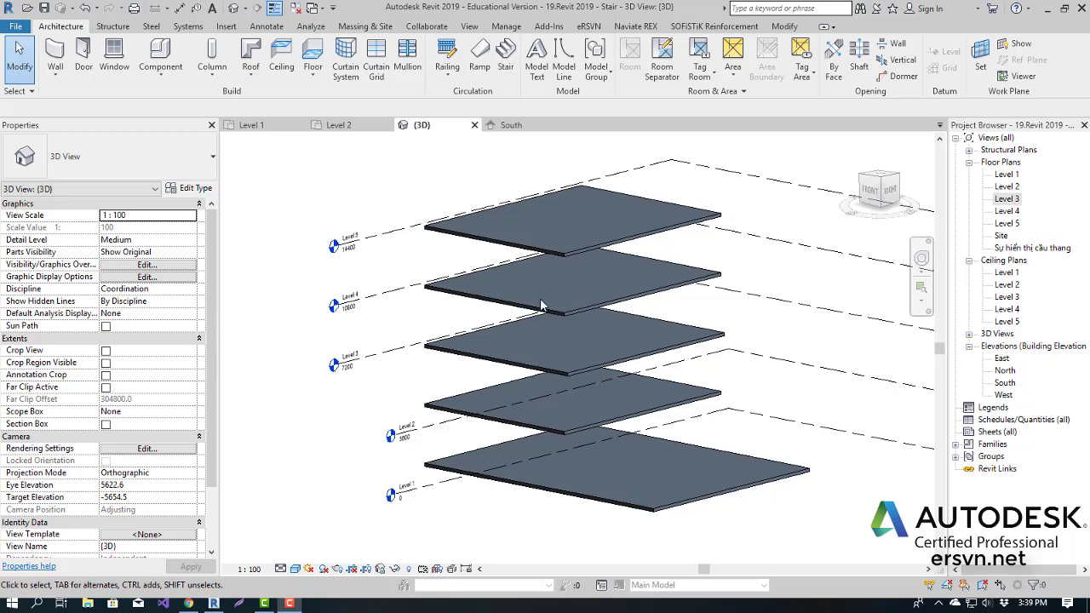
In the Level 2 plan, start the Stair tool and save the project when prompted
click(345, 126)
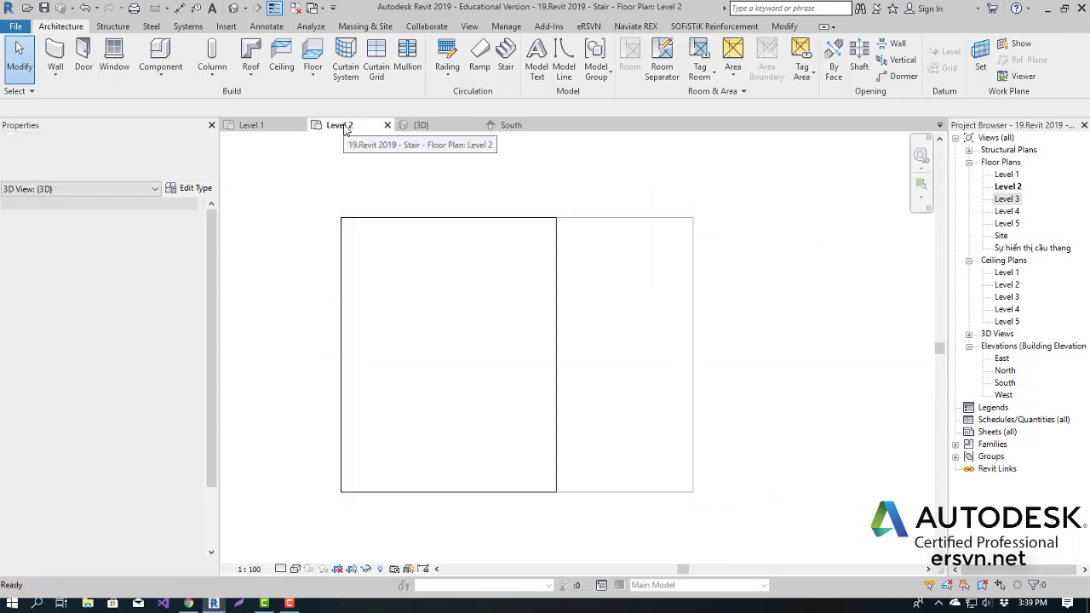
middle_drag(469, 306, 503, 321)
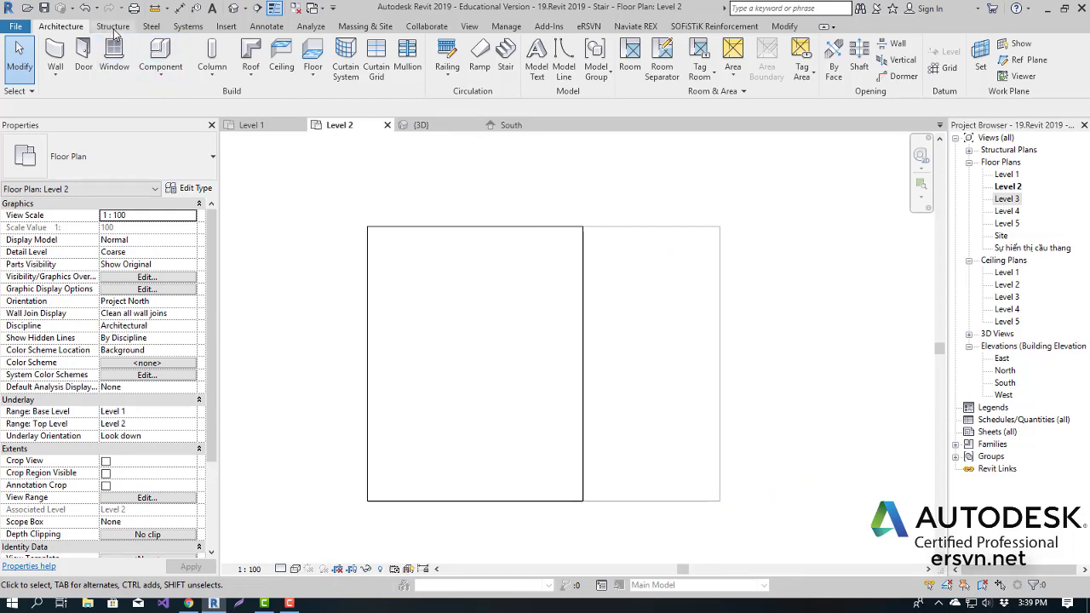
click(506, 58)
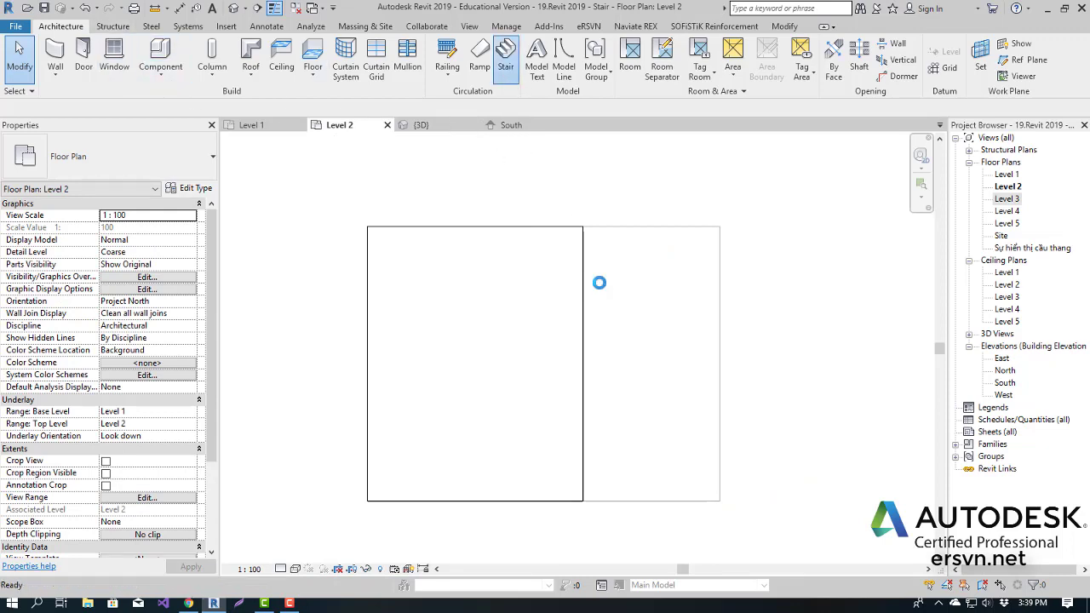
click(524, 277)
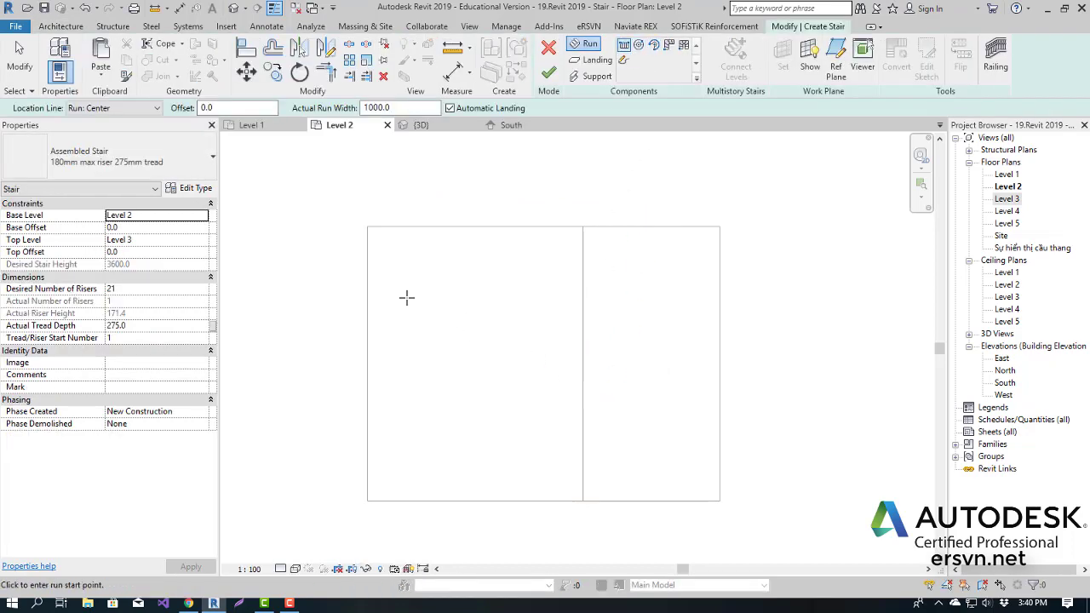
middle_drag(583, 409, 582, 387)
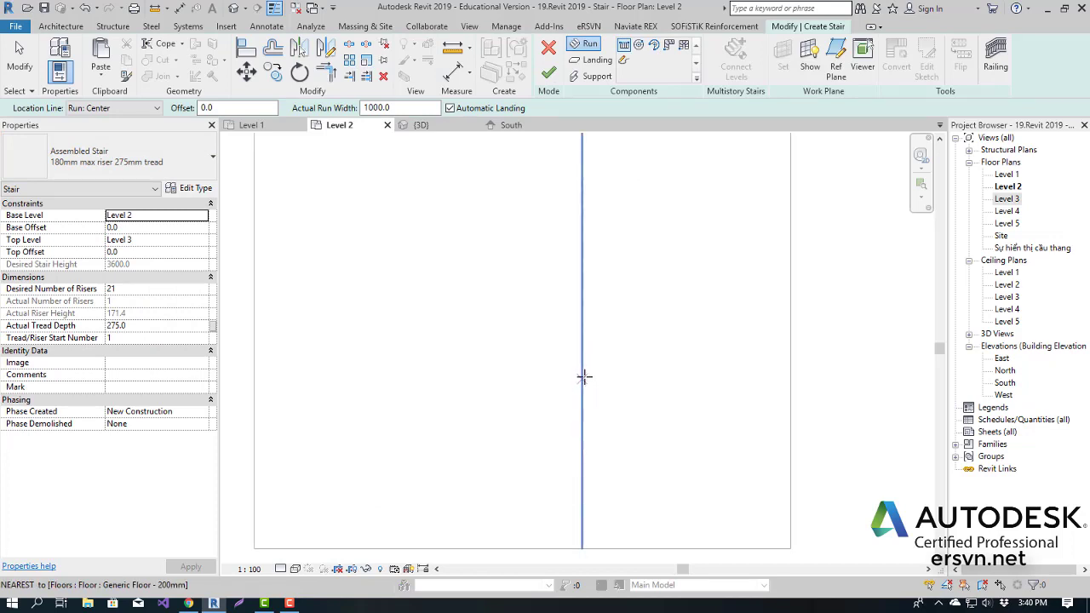
scroll(582, 347, up, 2)
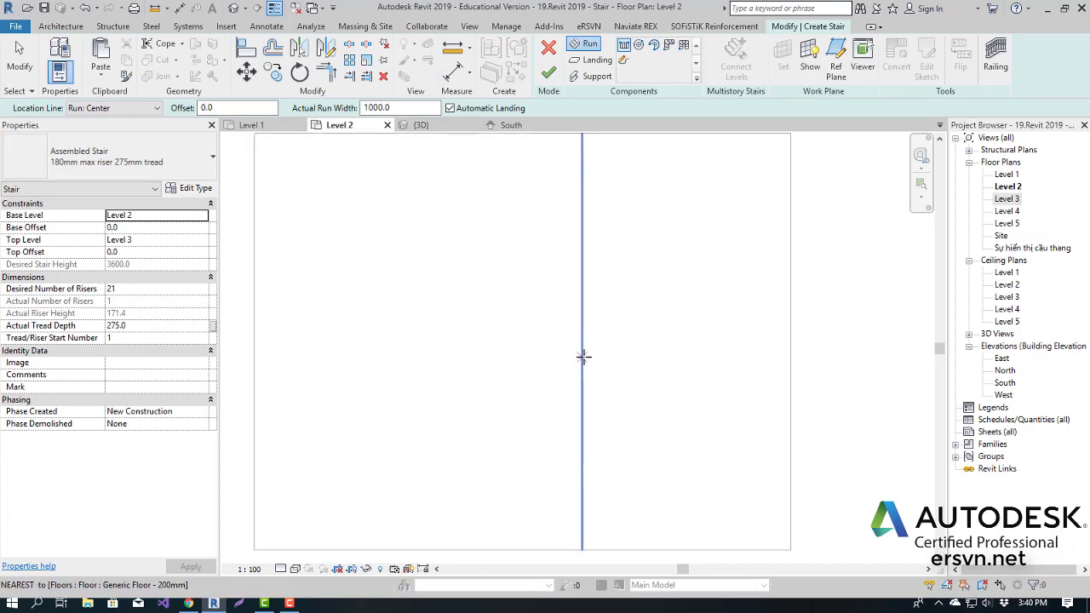
Sketch two parallel 11-riser runs forming a U-shaped stair, then flip its direction
click(584, 359)
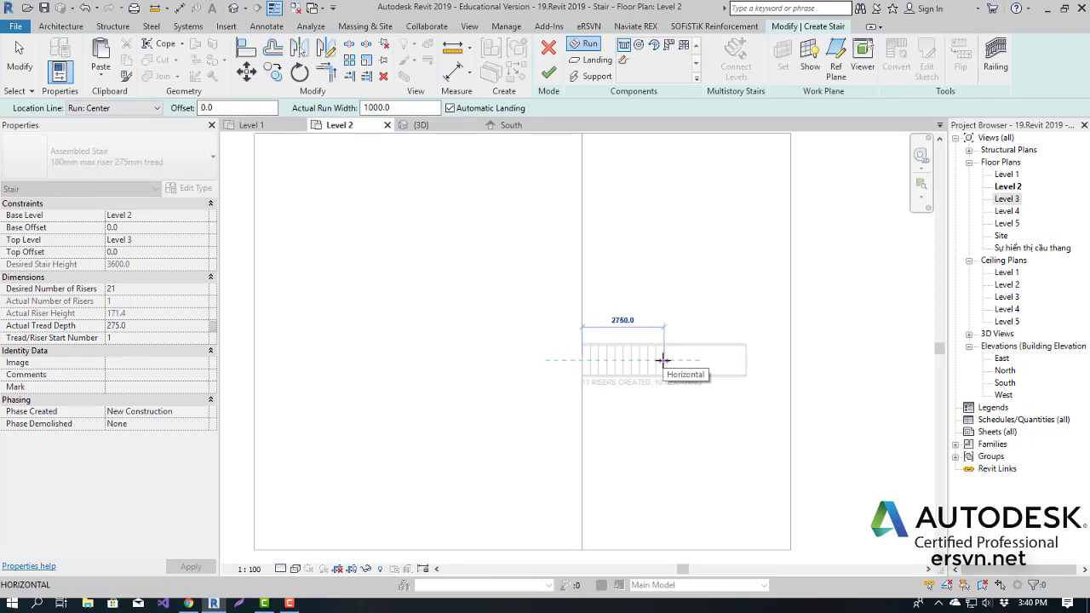
click(664, 359)
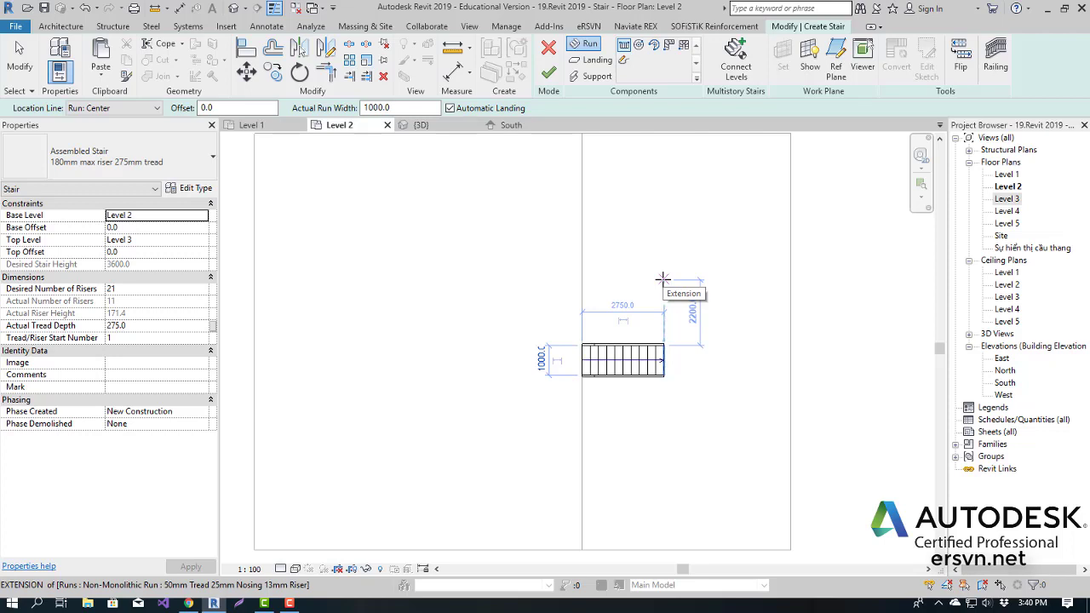
click(664, 278)
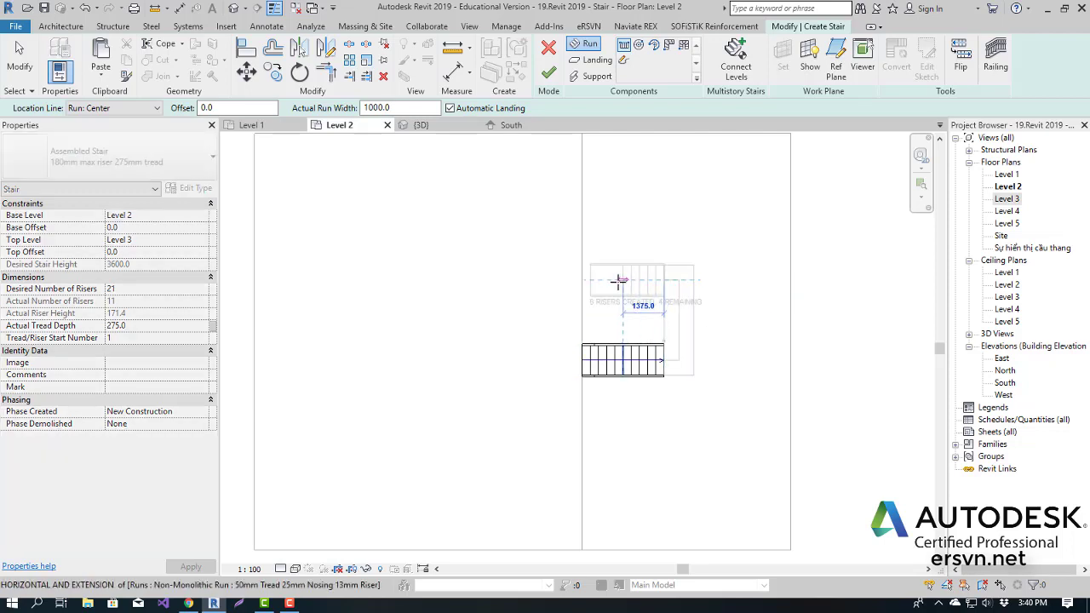
click(557, 281)
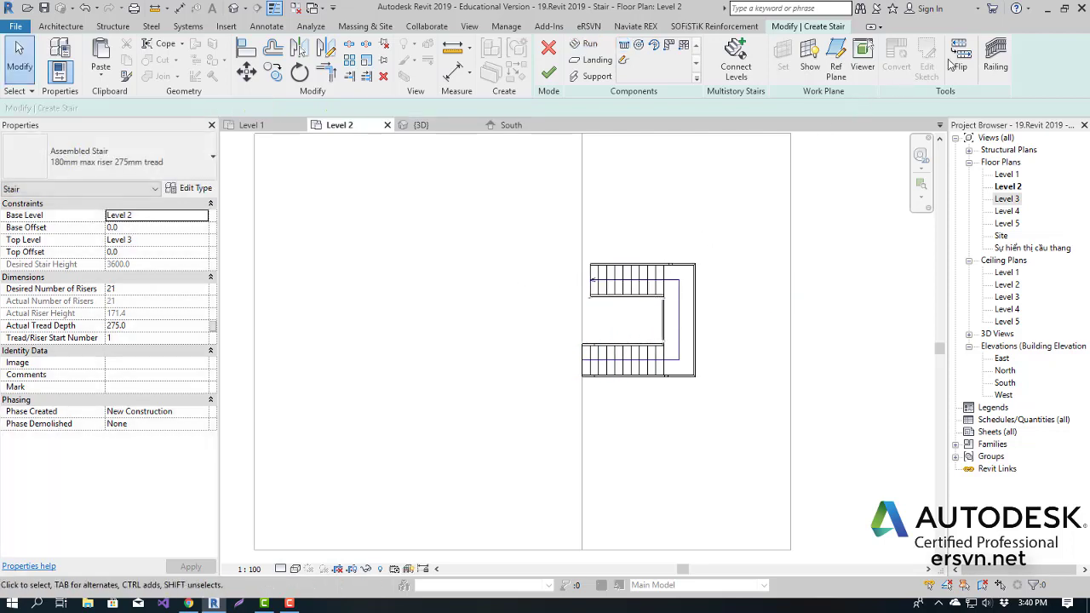
click(961, 59)
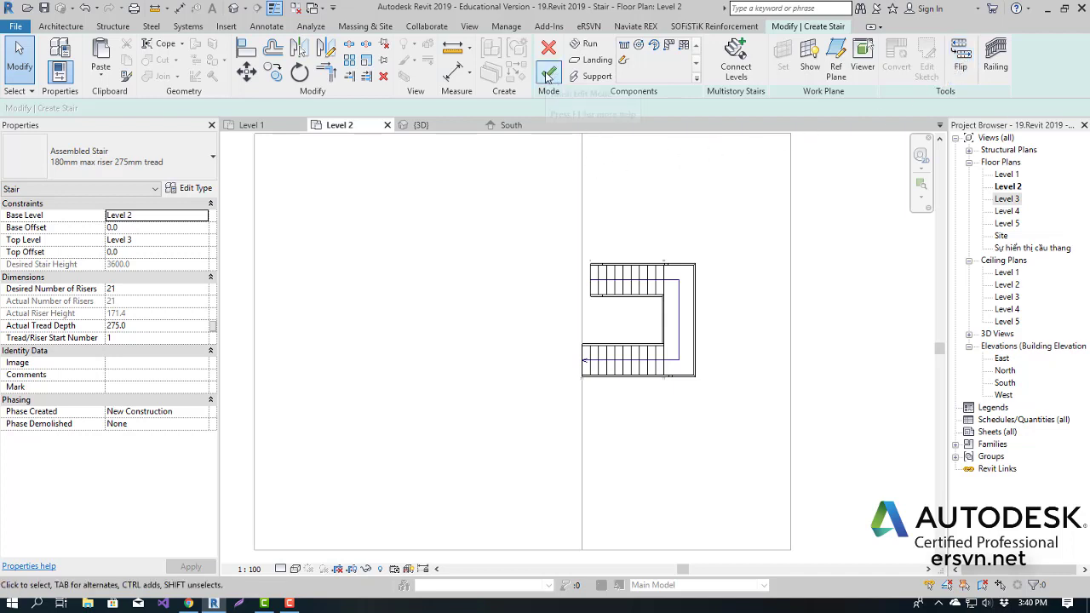
Set the stair's railing type to 900mm Pipe
click(995, 60)
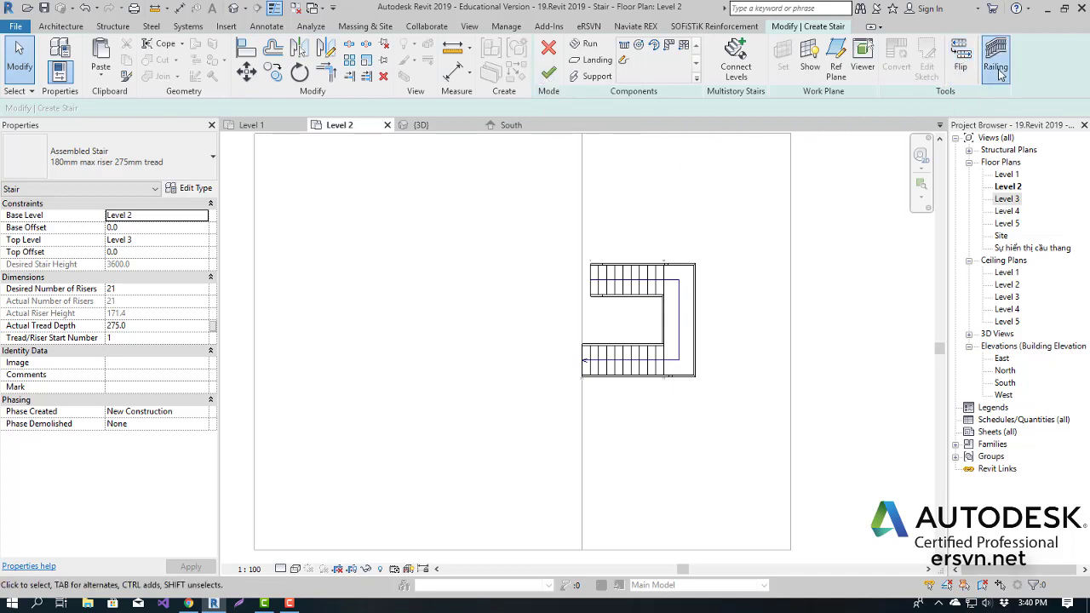
click(497, 272)
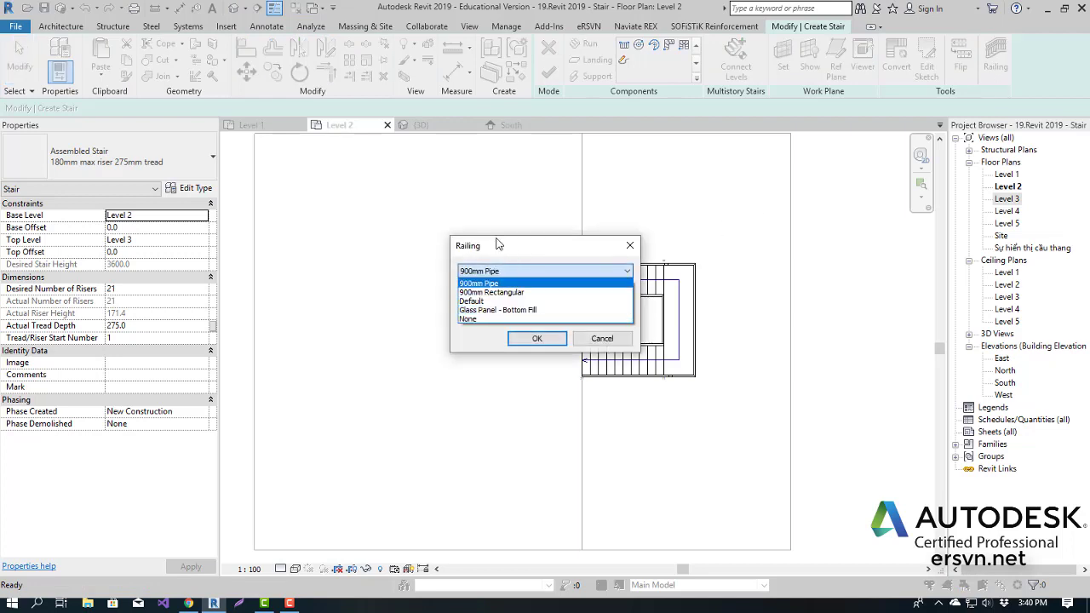
click(481, 284)
click(527, 341)
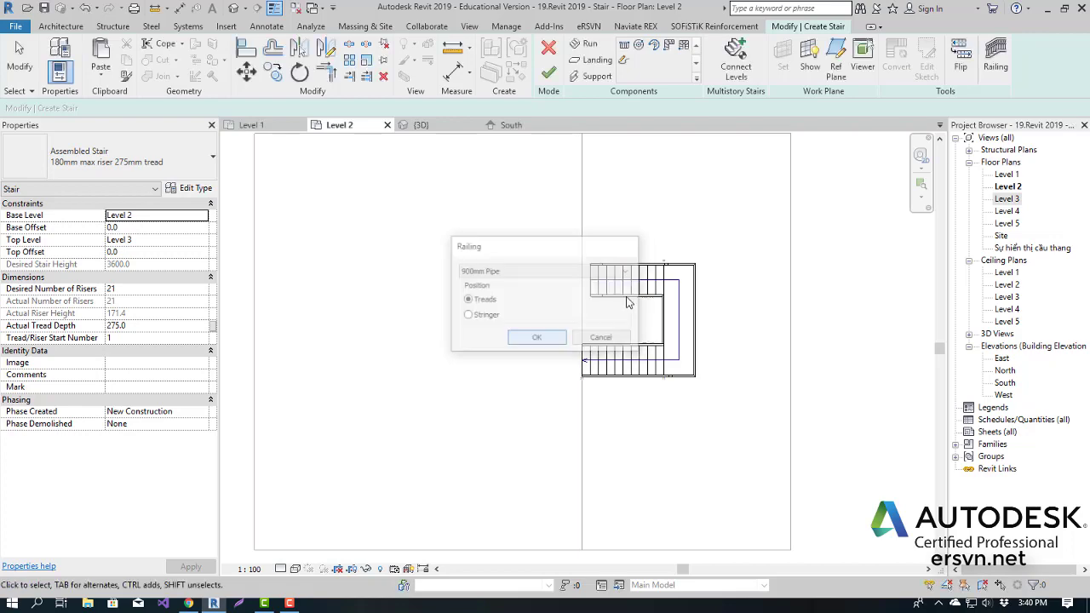
Finish the stair sketch and view the railed stair in 3D
click(549, 72)
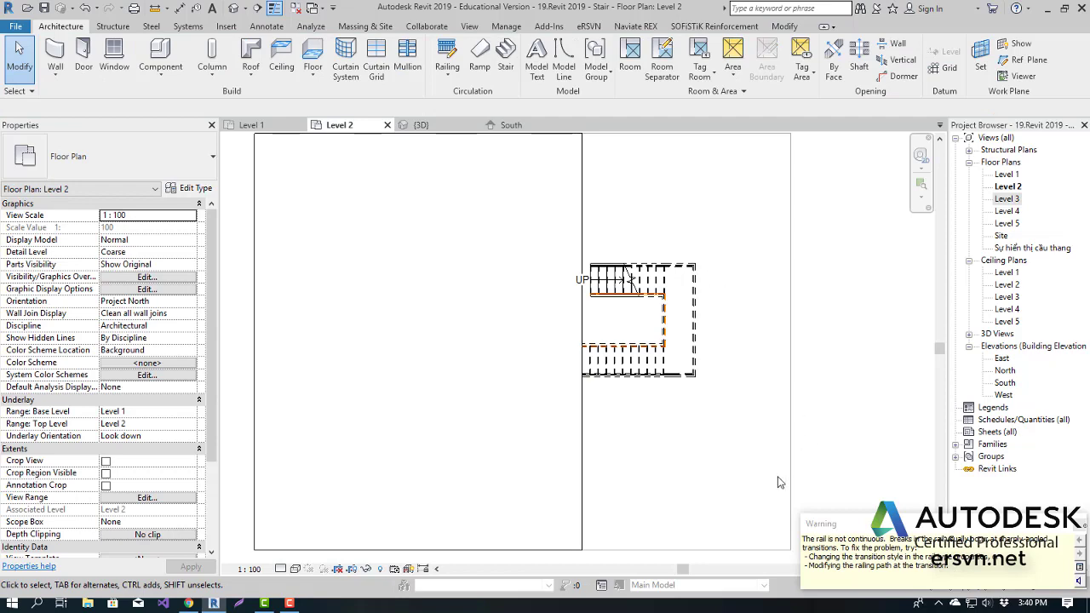
scroll(651, 325, up, 2)
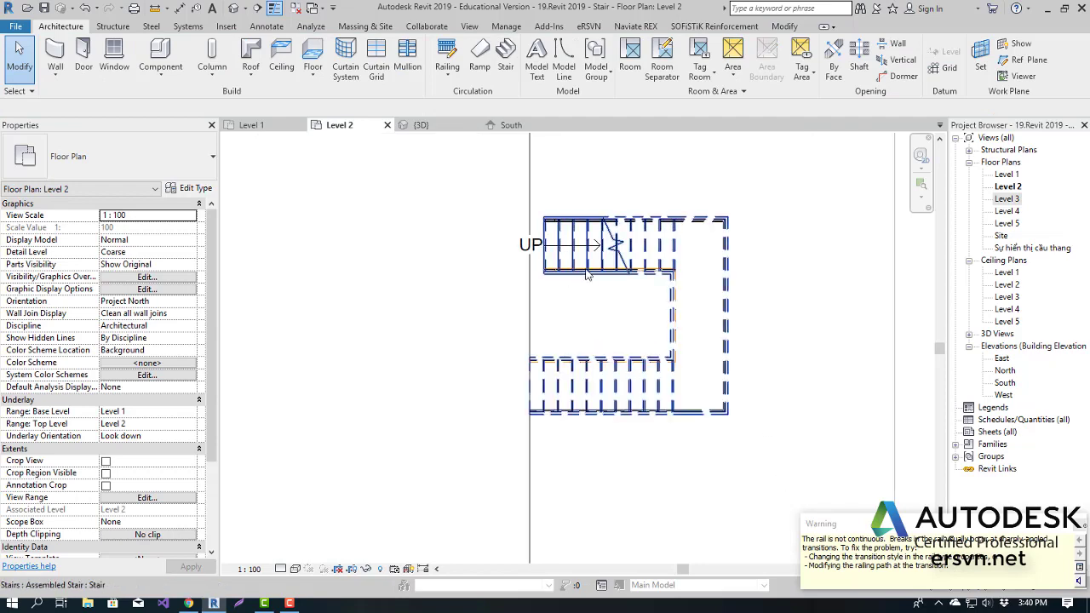
scroll(685, 316, up, 2)
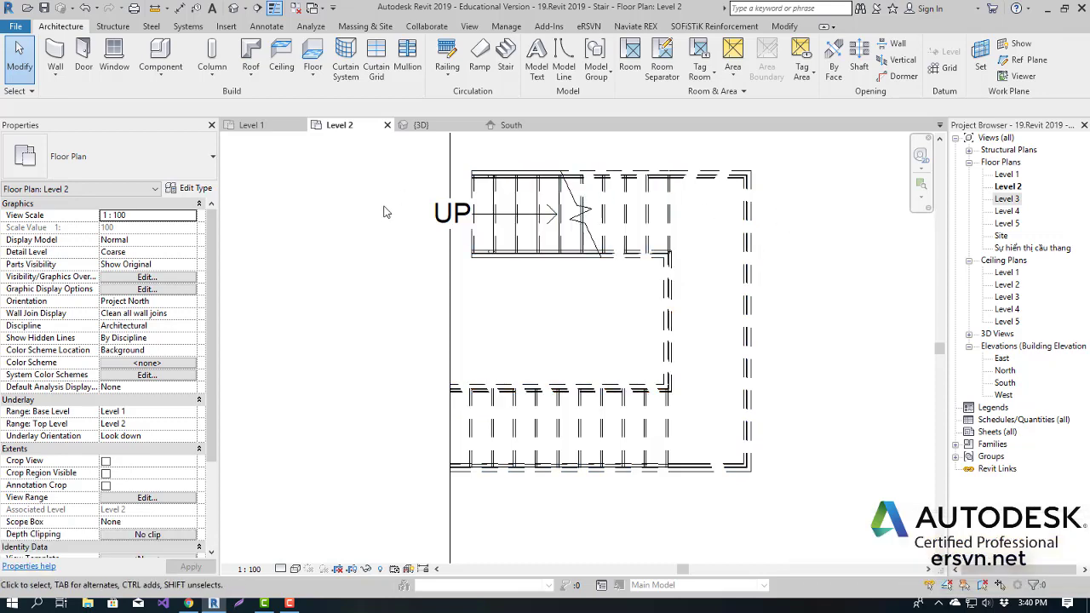
click(421, 125)
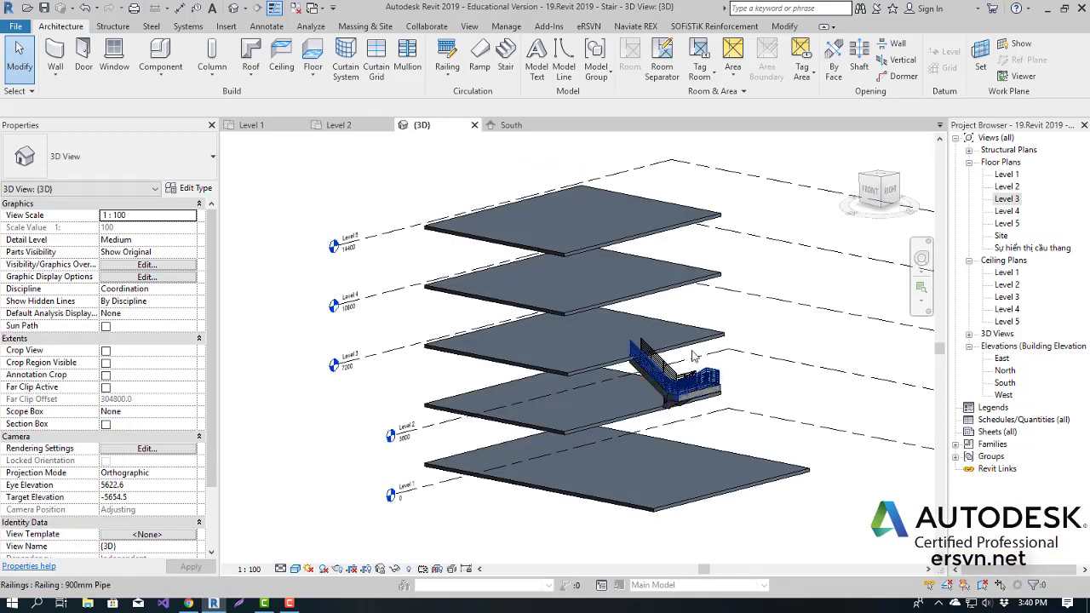
In the Level 2 plan, set the stair's Base Level to Level 1 and Top Level to Level 2
click(345, 127)
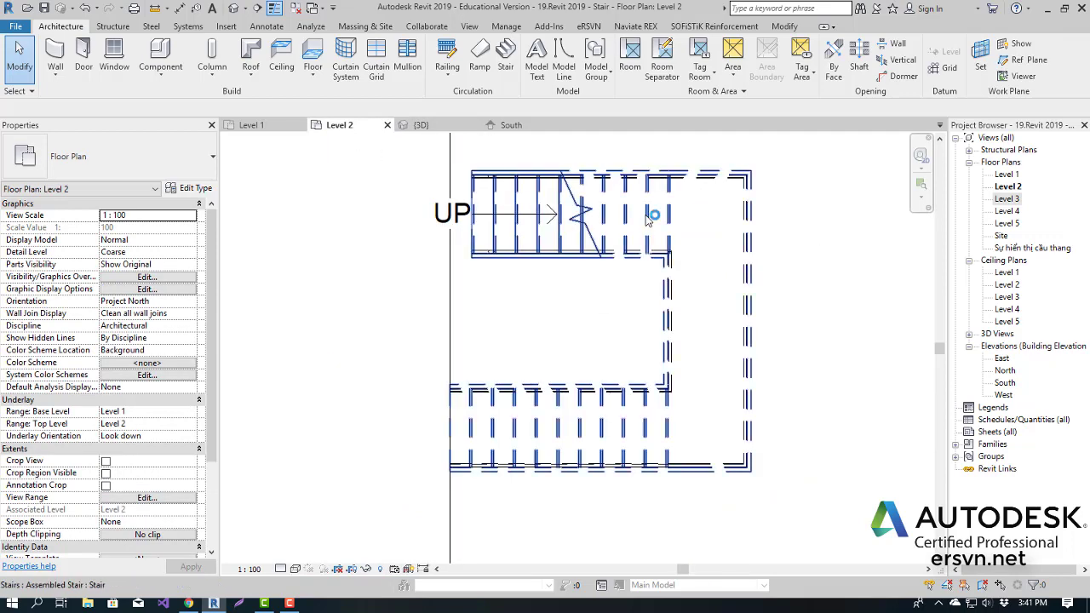
click(650, 218)
click(202, 215)
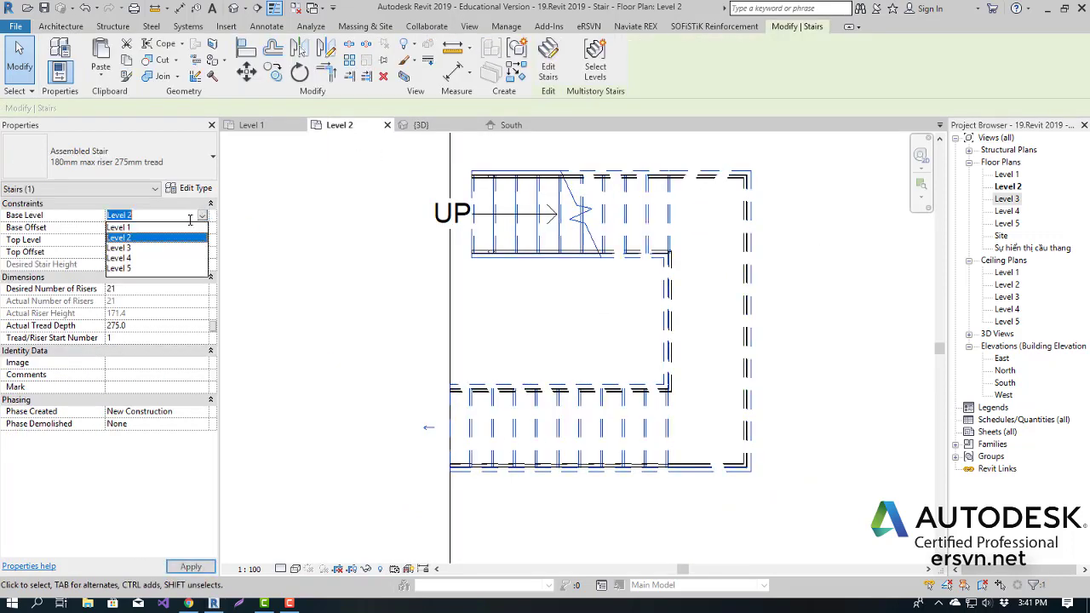
click(166, 229)
click(202, 240)
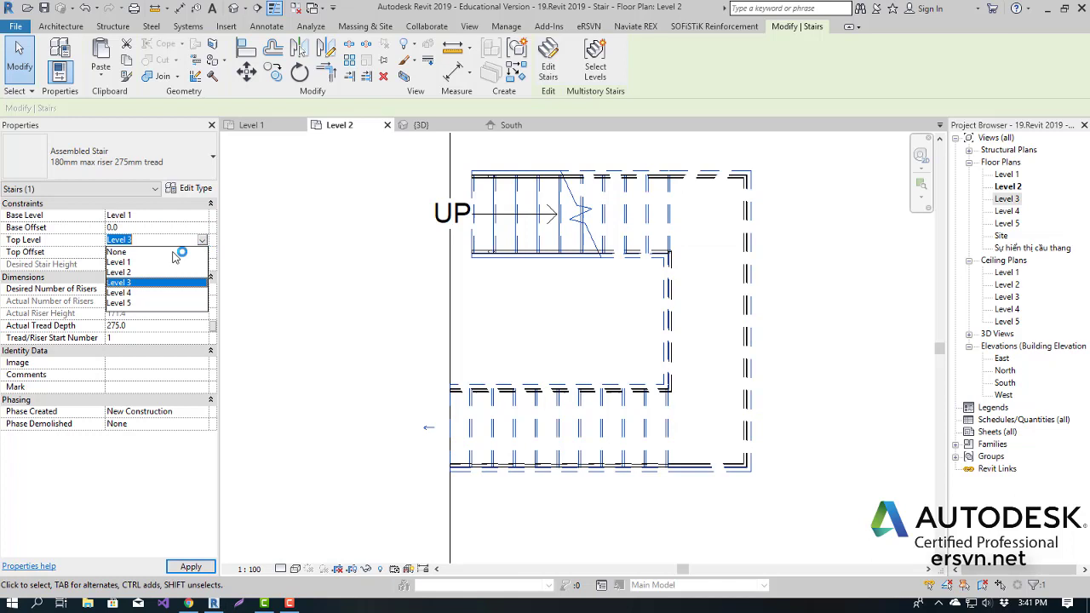
click(157, 275)
click(191, 566)
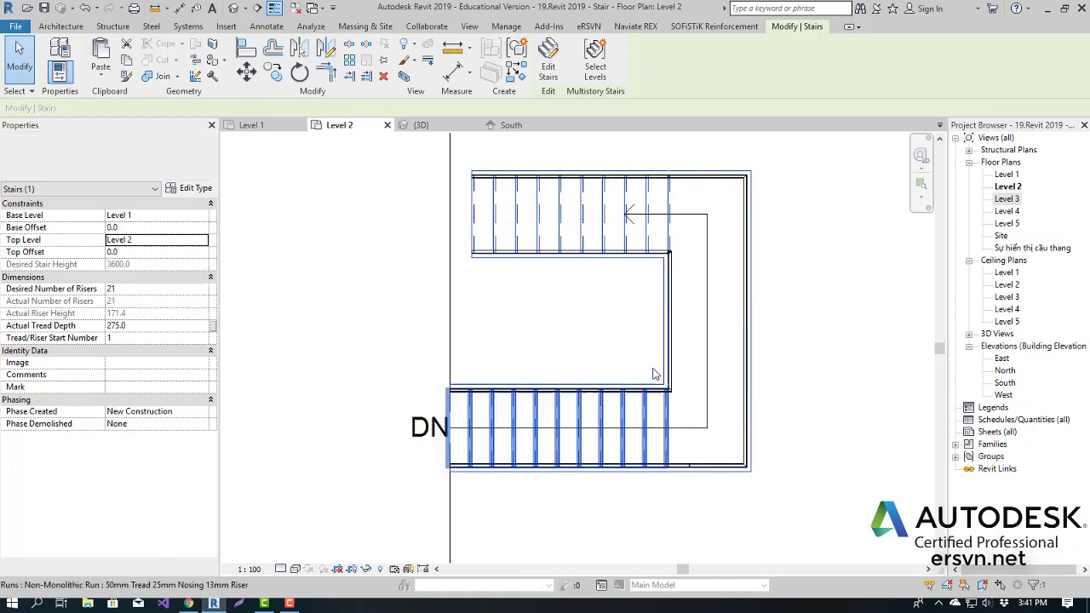
click(800, 228)
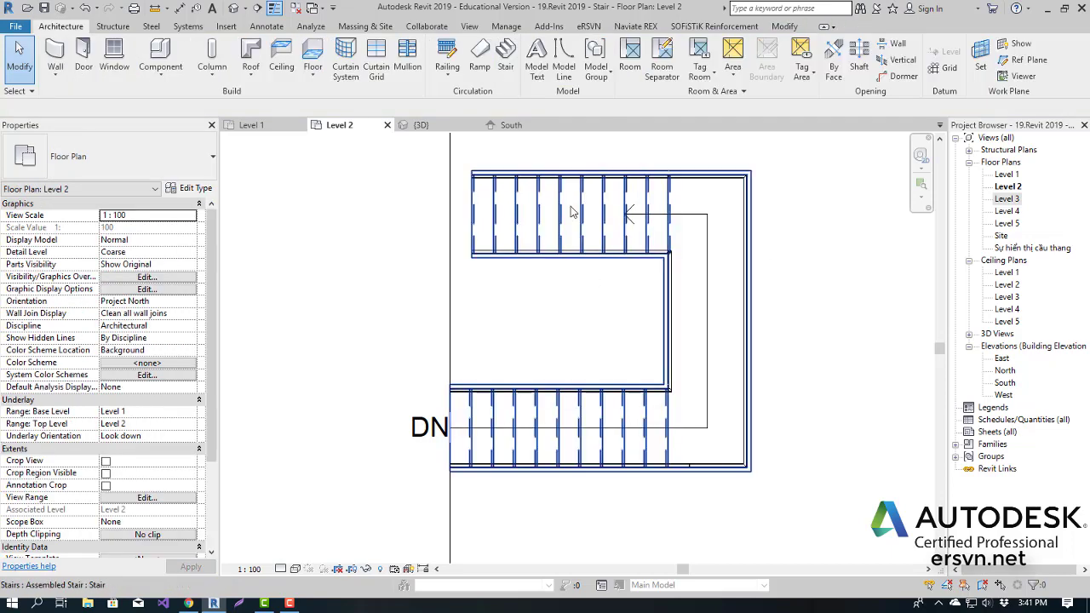
Zoom and orbit around the Level 1–2 stair in 3D, then return to the Level 2 plan
click(420, 125)
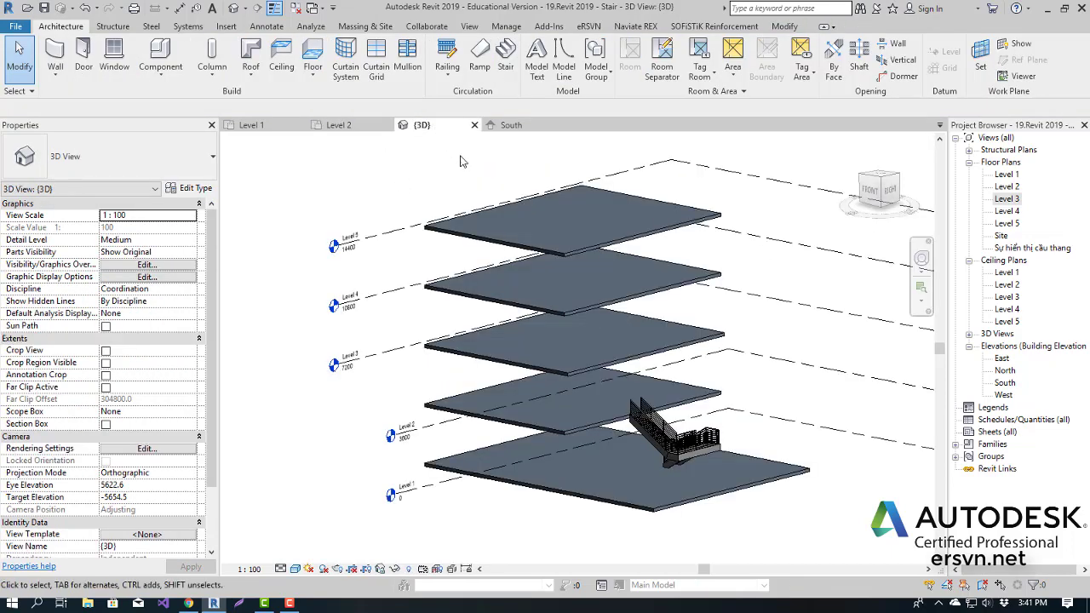
scroll(663, 459, up, 2)
scroll(664, 459, up, 1)
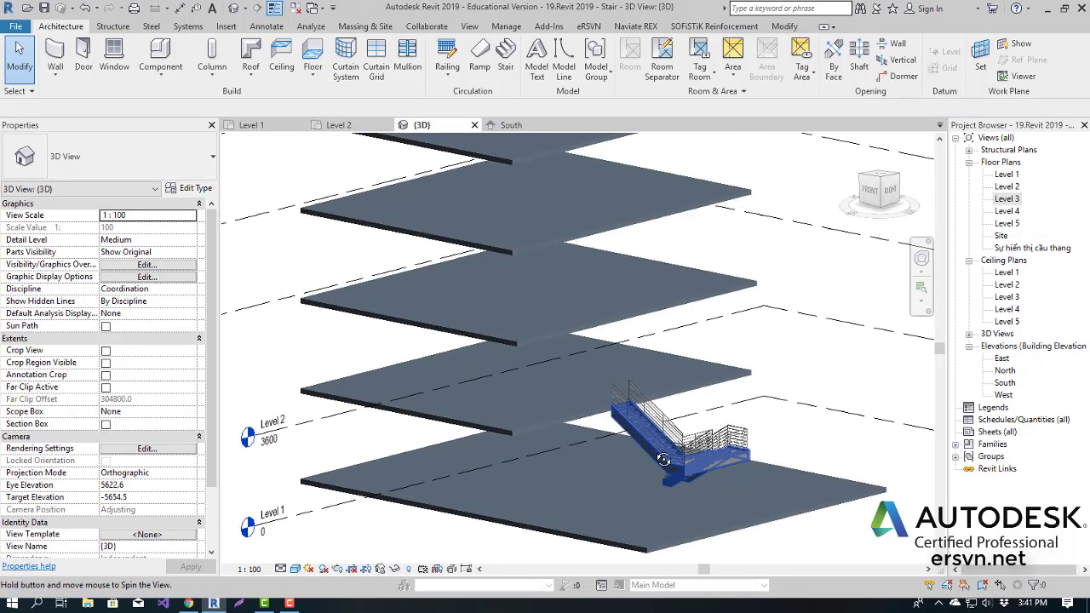
mouse_move(663, 459)
shift+middle_down()
mouse_move(475, 333)
mouse_move(287, 401)
mouse_move(738, 474)
mouse_move(724, 456)
mouse_move(767, 358)
mouse_move(531, 282)
mouse_move(532, 427)
mouse_move(502, 342)
mouse_move(592, 374)
shift+middle_up()
scroll(719, 448, up, 2)
scroll(720, 447, up, 1)
scroll(784, 334, up, 2)
scroll(784, 334, up, 2)
scroll(531, 282, down, 2)
scroll(502, 342, down, 3)
scroll(599, 419, up, 3)
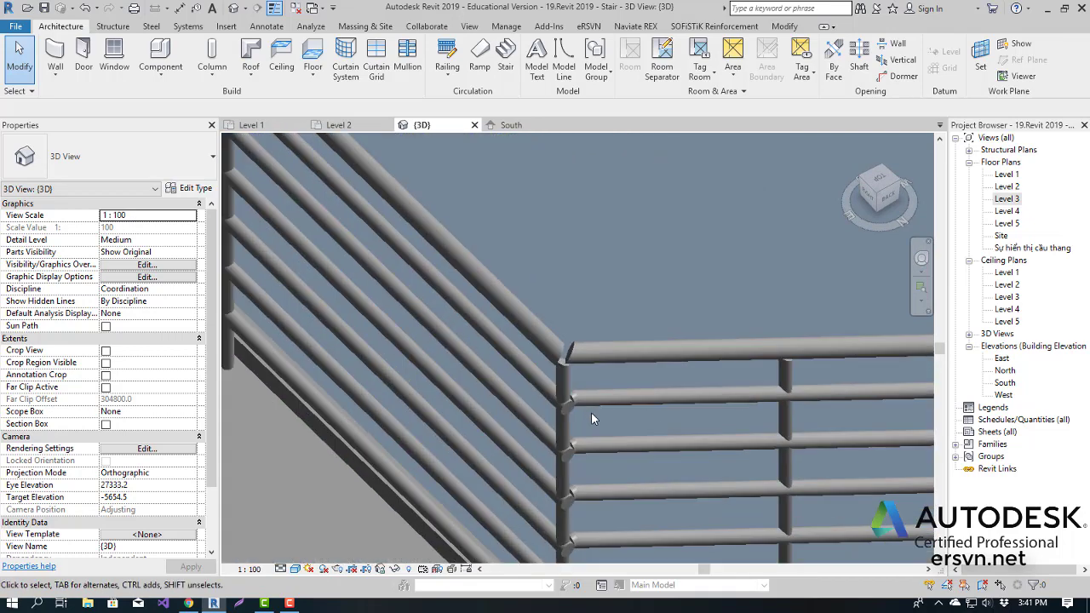
scroll(593, 417, up, 2)
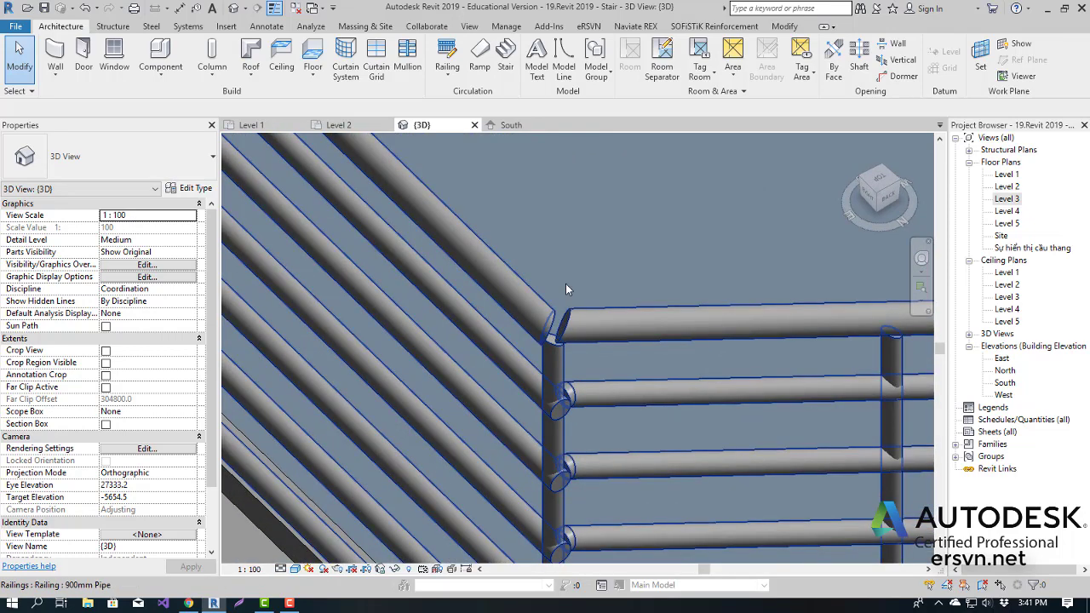
scroll(566, 290, down, 2)
scroll(567, 290, up, 2)
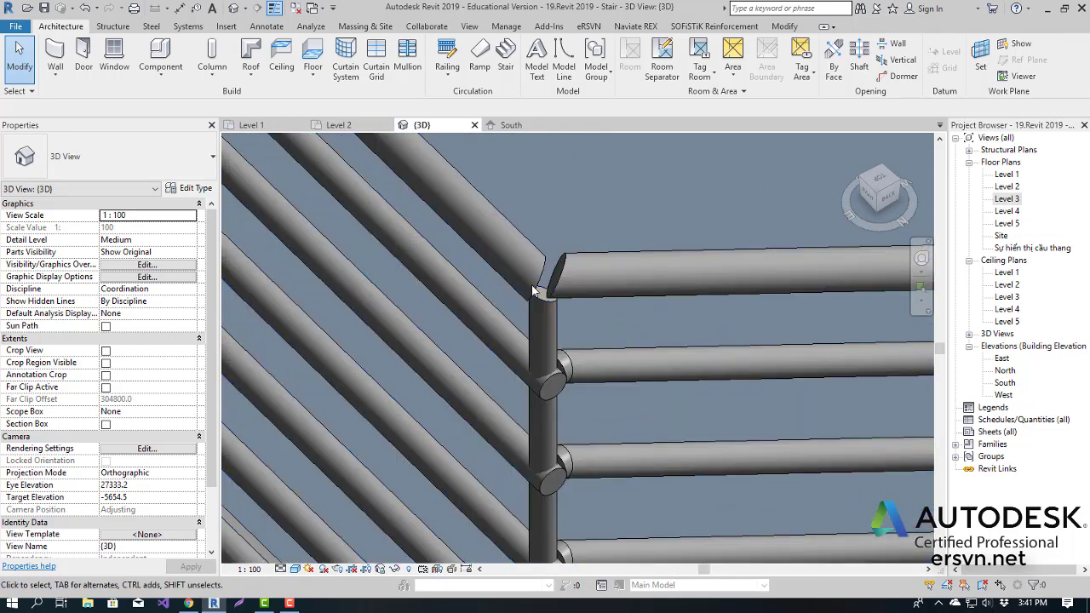
scroll(534, 291, down, 3)
scroll(542, 296, down, 3)
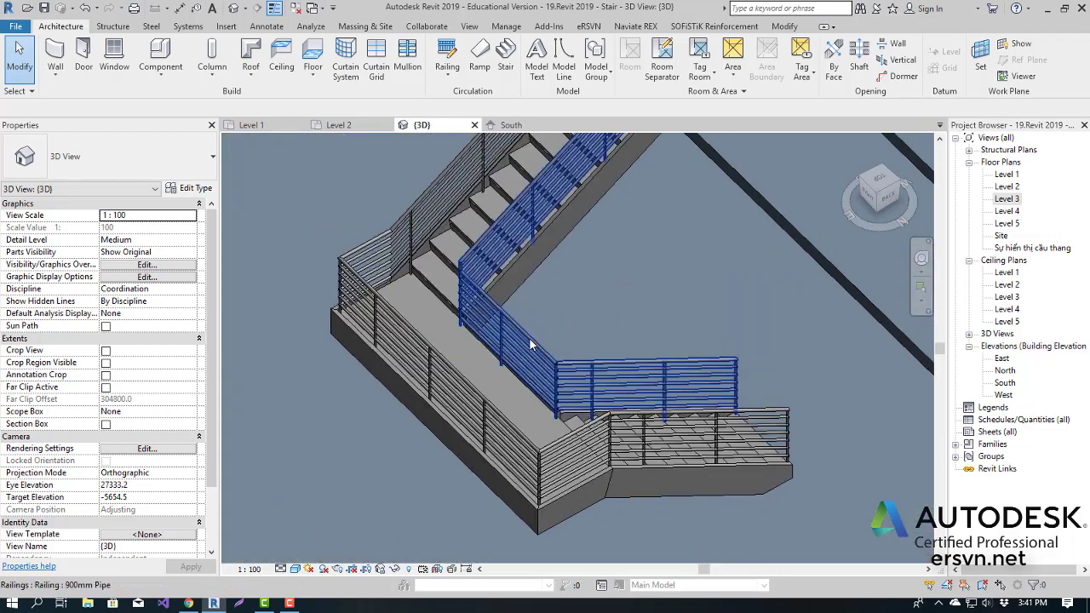
click(347, 125)
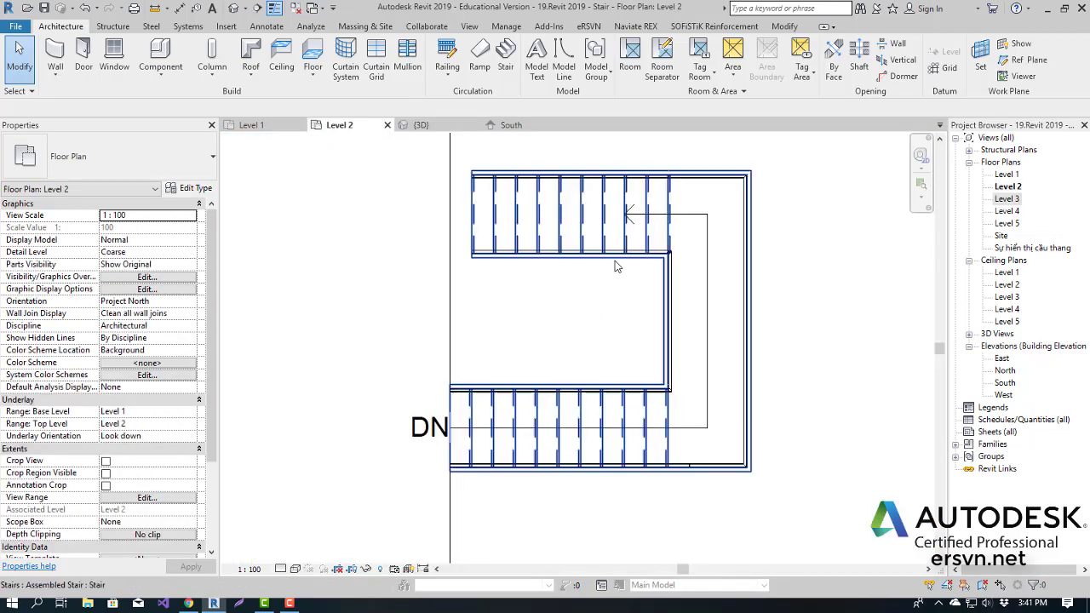
Move the inner 900mm Pipe railing's right path line 150 mm outward, making it 8290 long
click(673, 289)
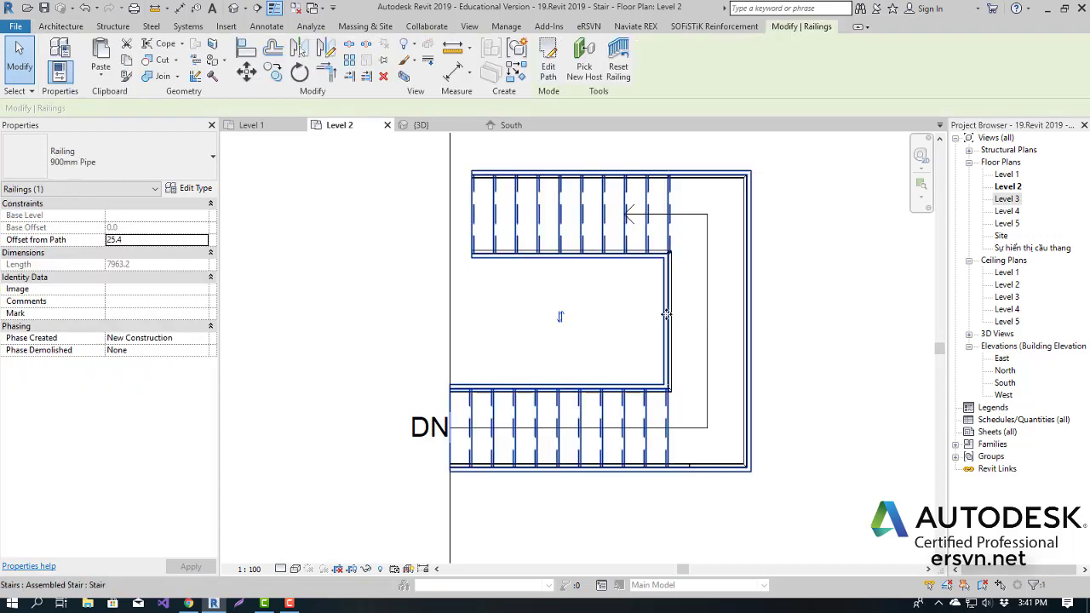
click(549, 75)
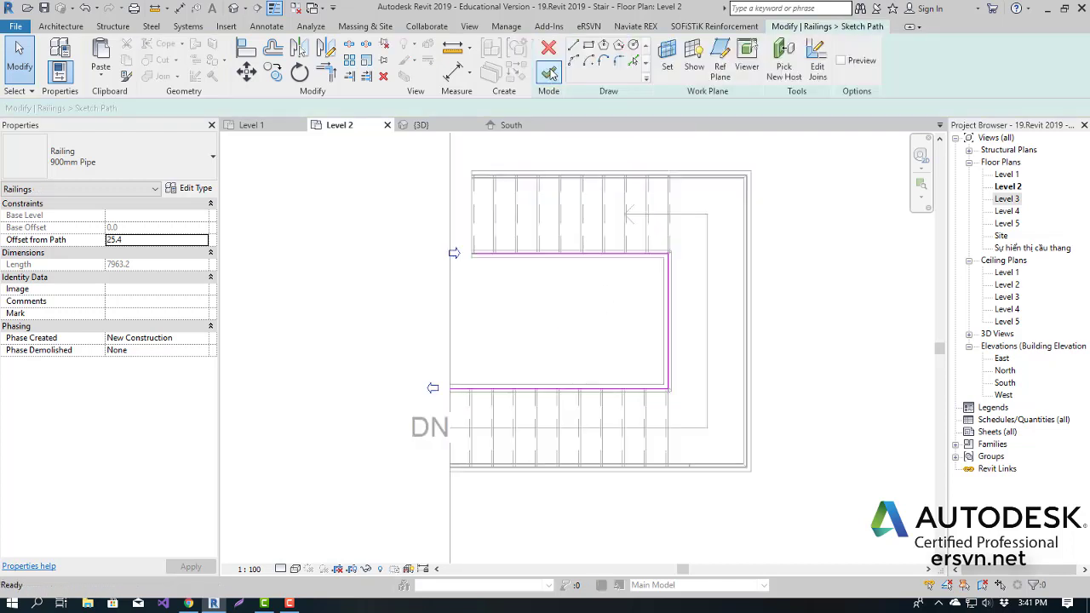
scroll(679, 332, up, 2)
scroll(679, 333, up, 2)
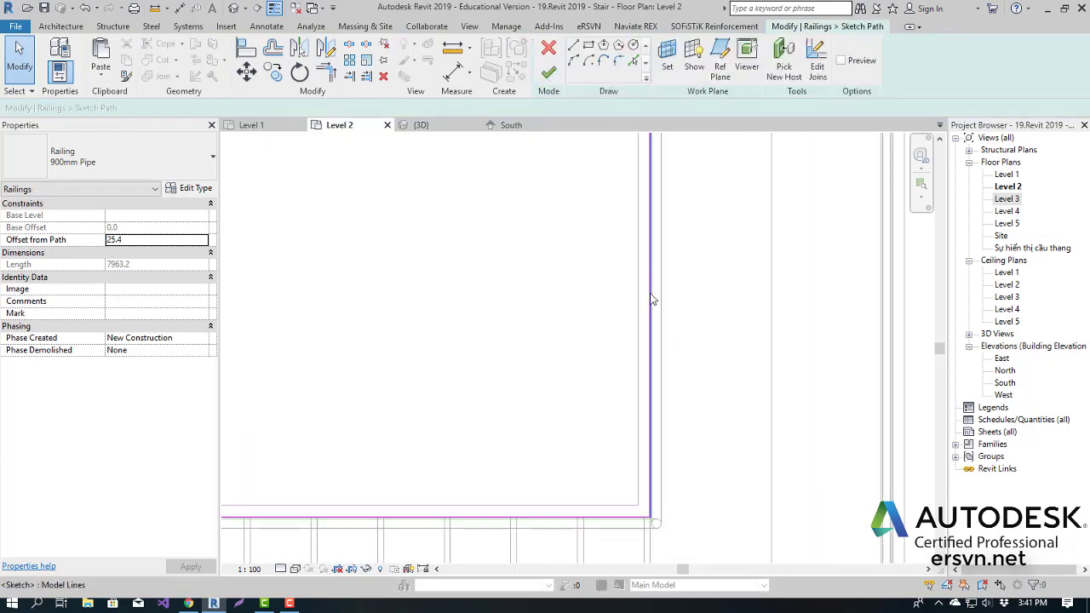
mouse_move(653, 299)
mouse_down()
mouse_move(688, 298)
mouse_move(687, 316)
mouse_up()
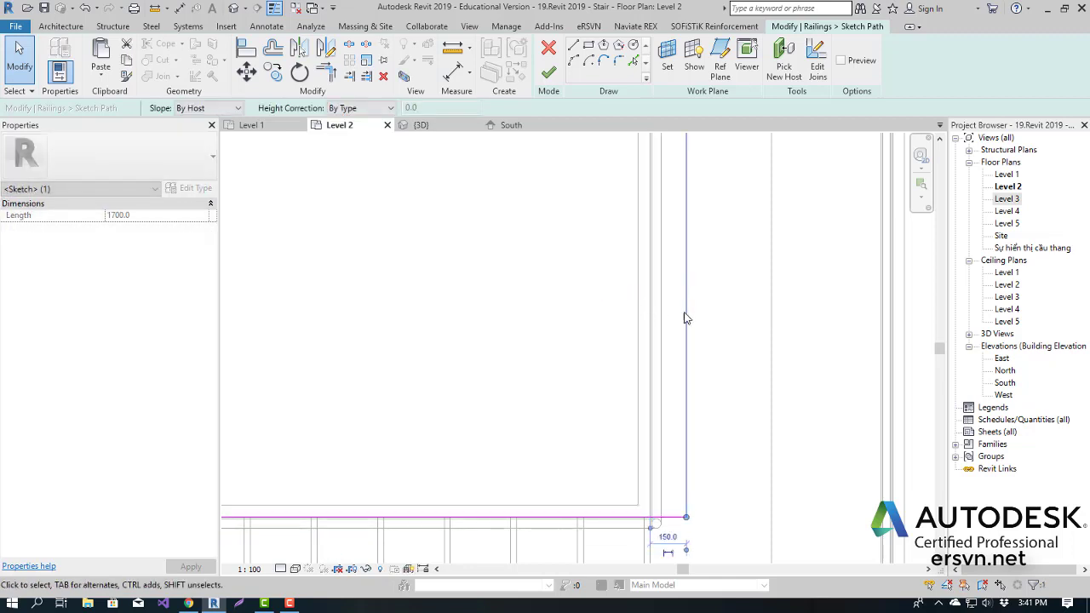
scroll(662, 343, down, 2)
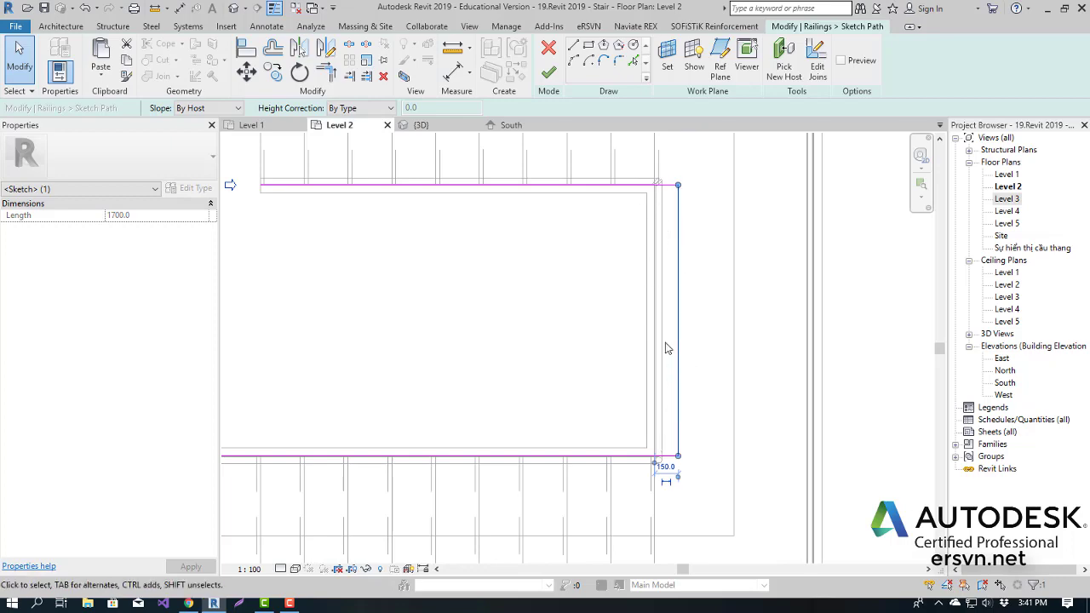
click(549, 72)
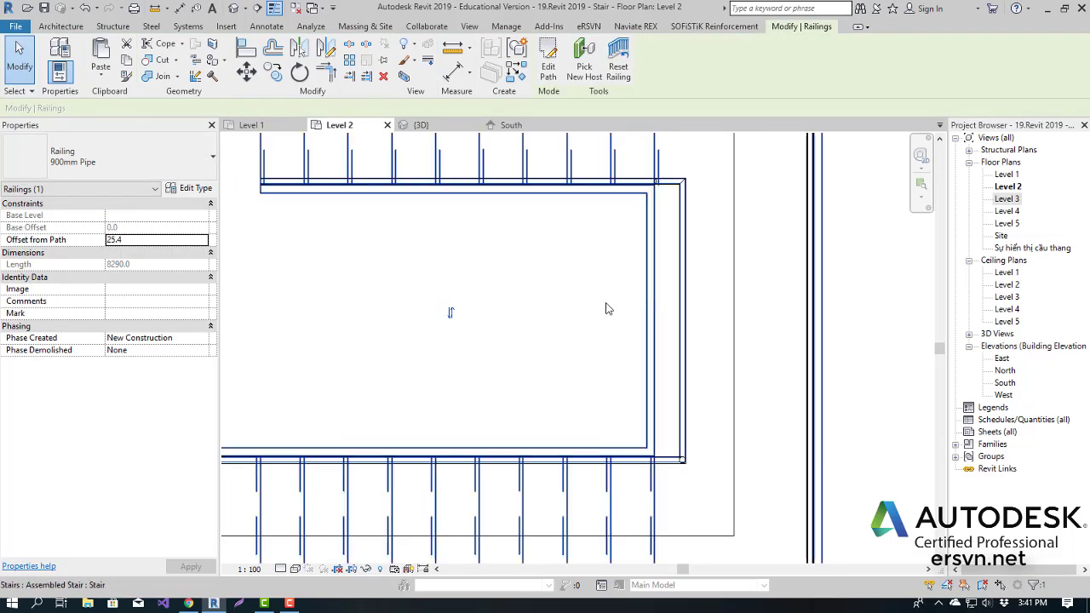
scroll(702, 345, down, 2)
click(775, 284)
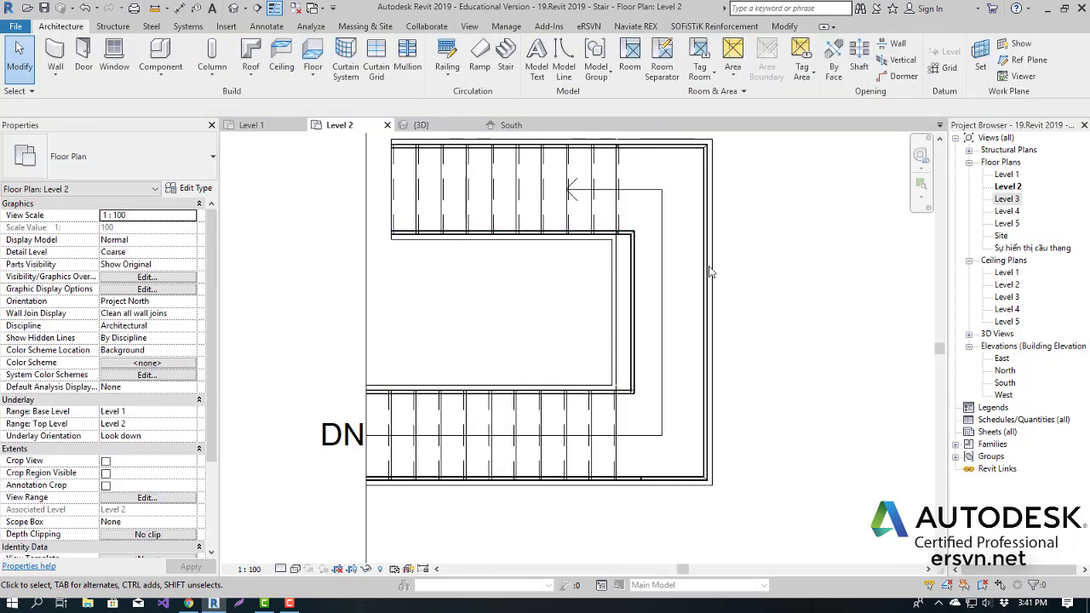
Inspect the reshaped inner railing corner and the flight in the 3D view
click(421, 125)
scroll(561, 407, up, 3)
scroll(575, 292, up, 3)
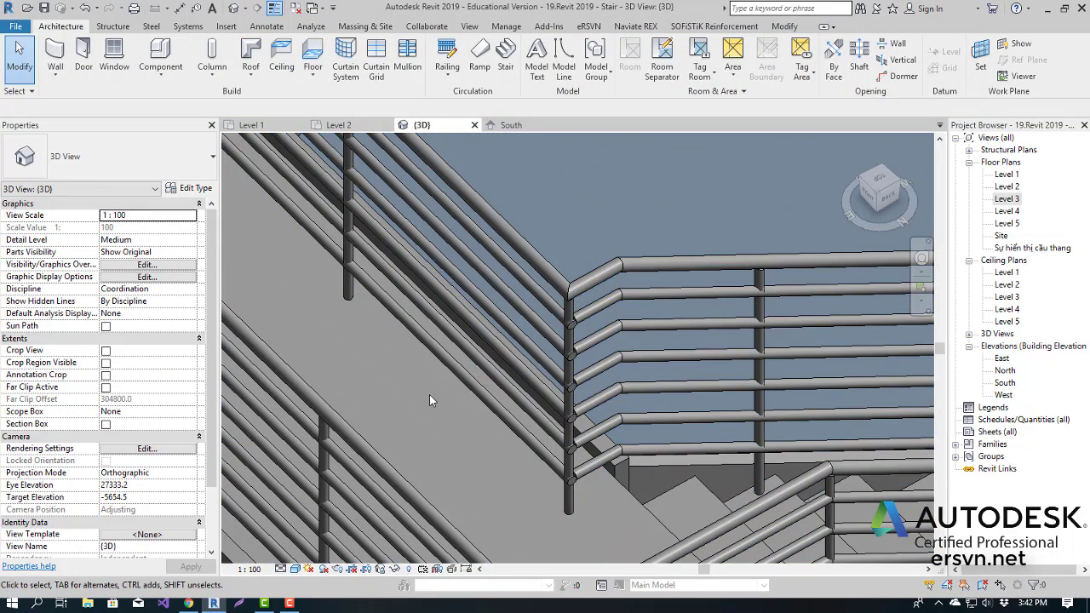
mouse_move(429, 394)
middle_down()
mouse_move(569, 509)
mouse_move(539, 365)
middle_up()
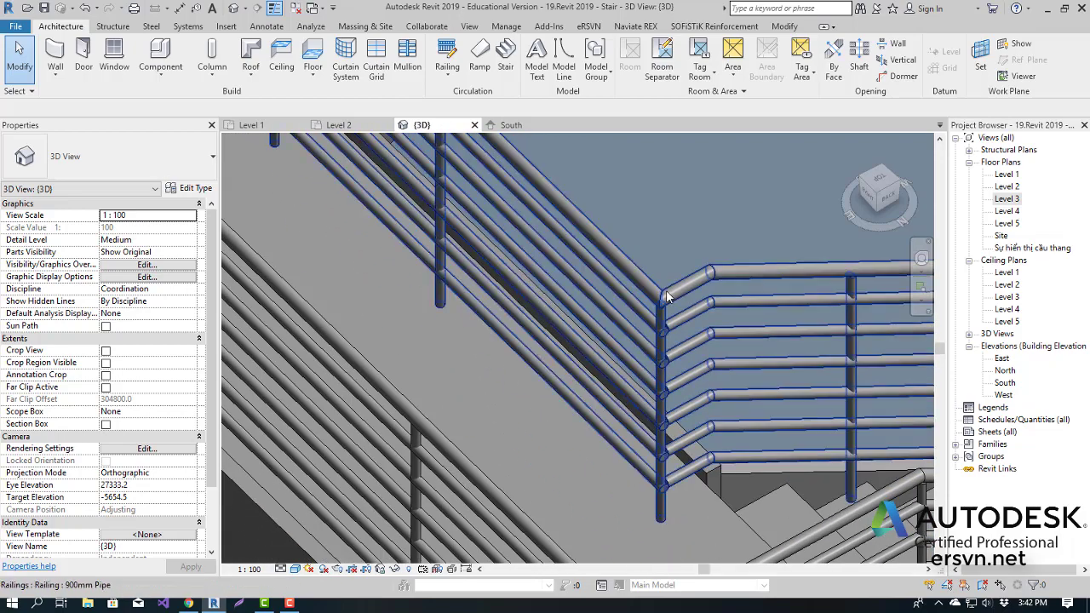
scroll(533, 341, up, 2)
scroll(531, 324, down, 2)
mouse_move(530, 323)
middle_down()
mouse_move(576, 422)
mouse_move(442, 271)
mouse_move(432, 286)
middle_up()
scroll(431, 285, down, 3)
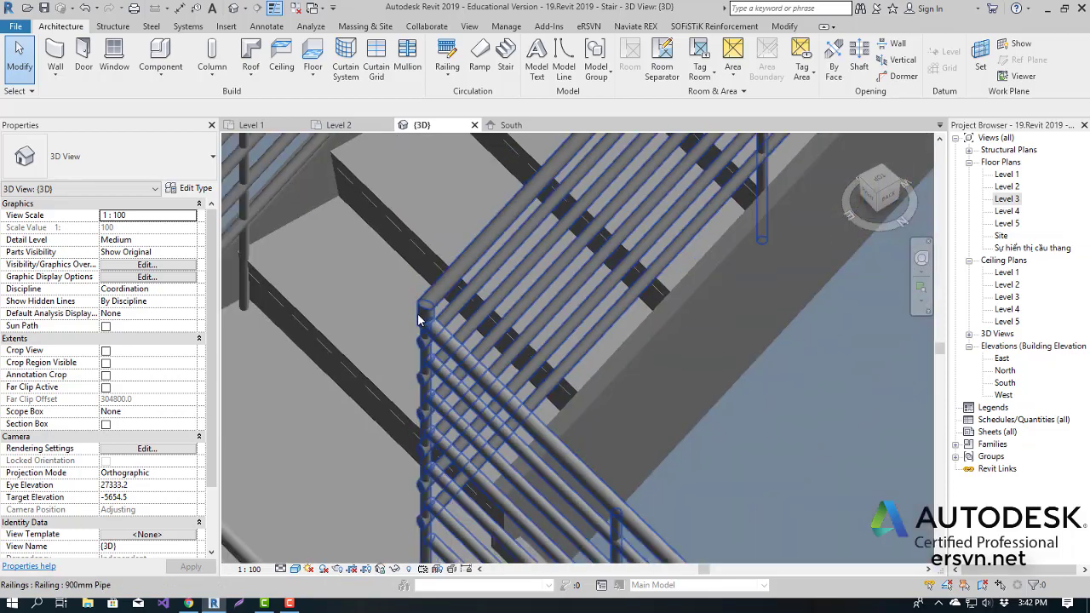
scroll(398, 297, up, 2)
middle_drag(531, 506, 594, 283)
scroll(593, 283, down, 3)
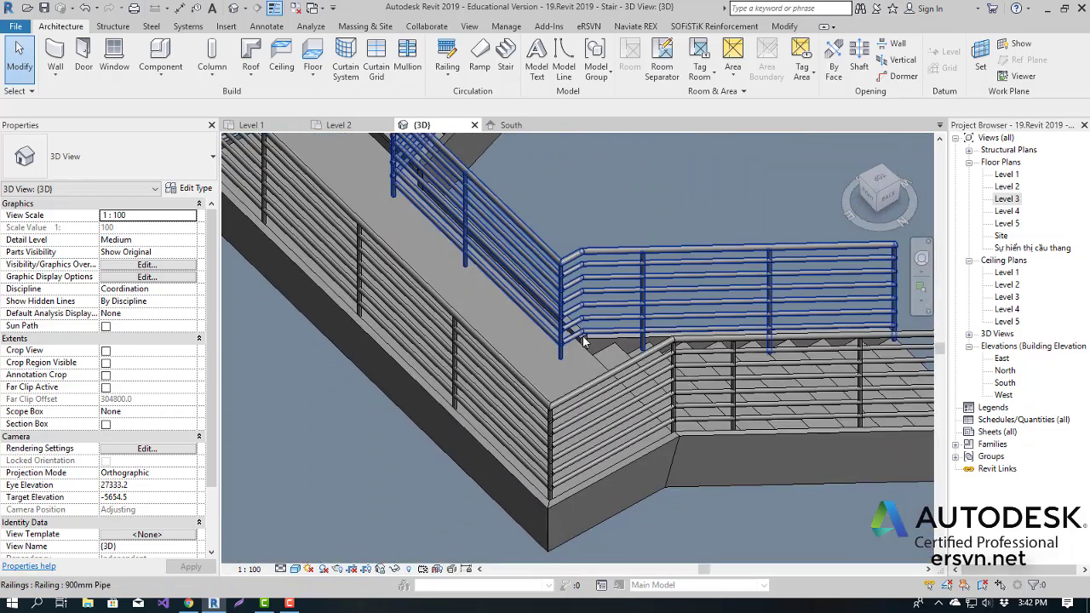
scroll(585, 363, up, 3)
scroll(540, 339, down, 3)
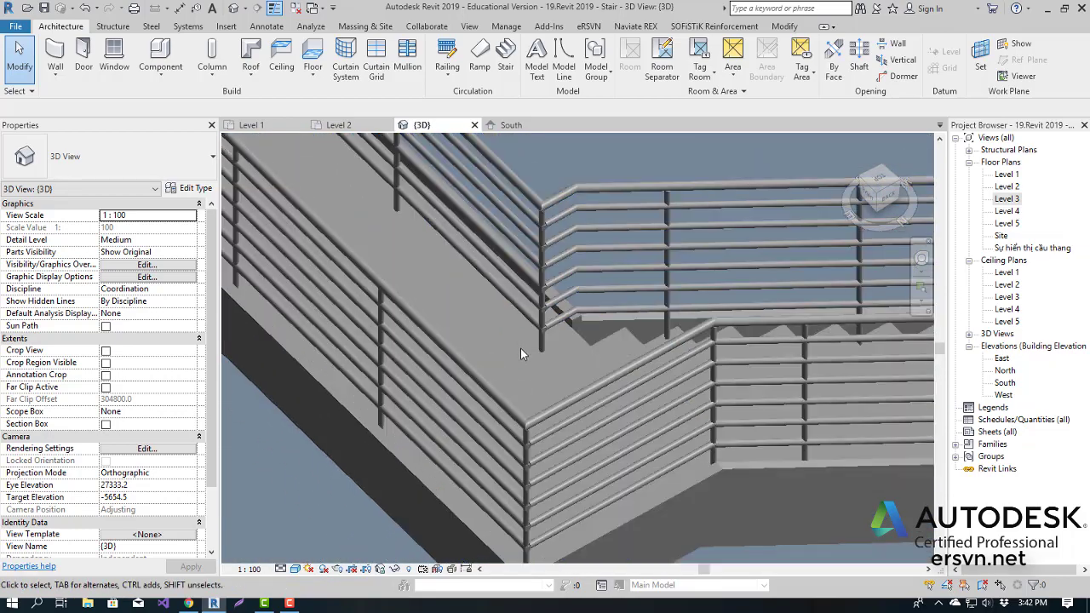
scroll(539, 339, up, 2)
middle_drag(539, 339, 532, 437)
scroll(388, 191, down, 3)
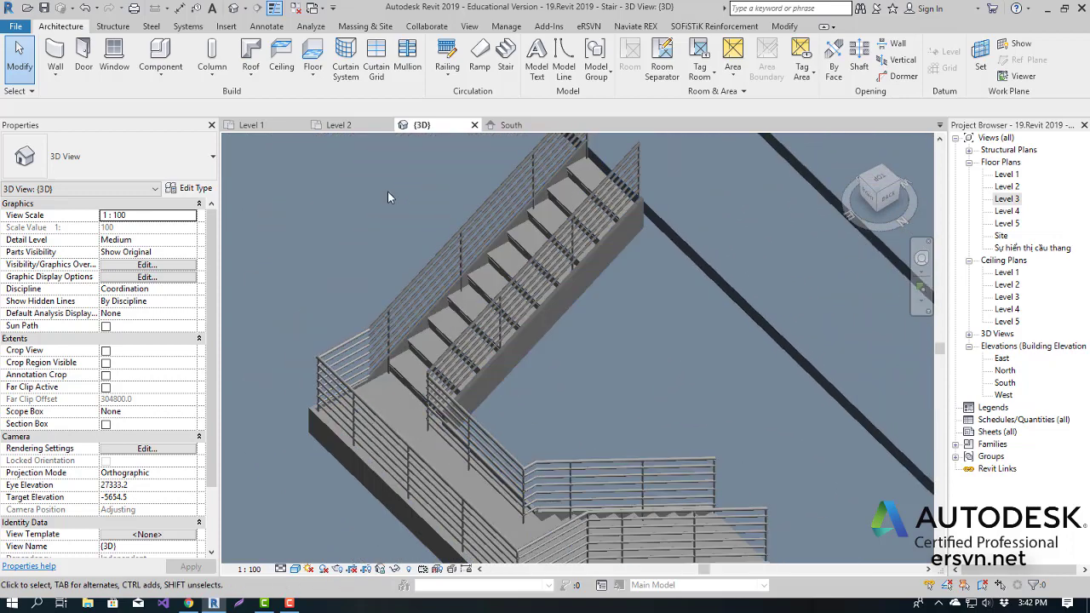
scroll(387, 191, up, 2)
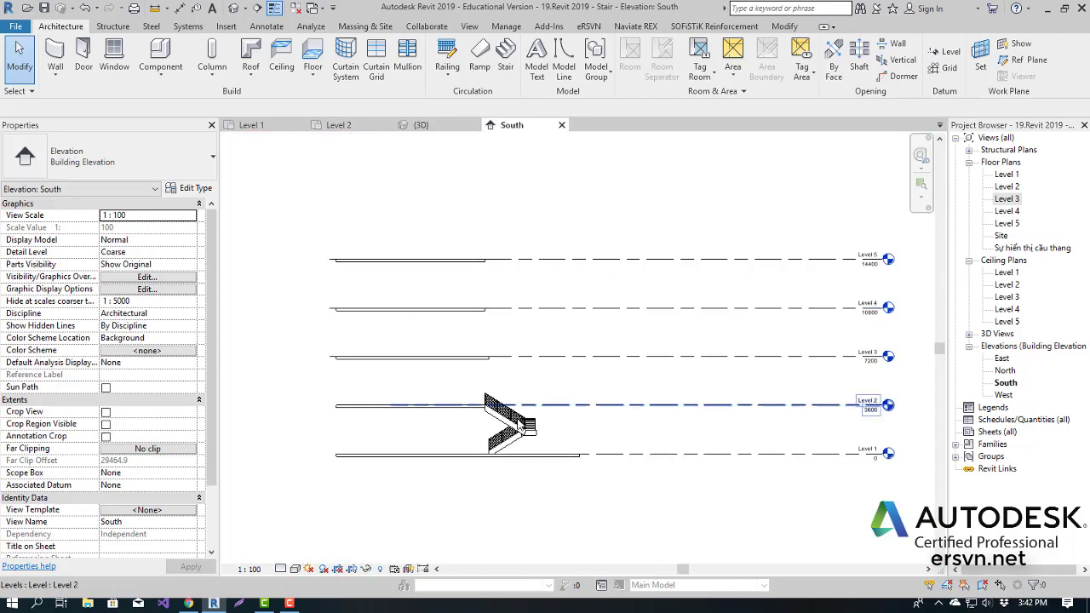
Select the Level 1–2 stair in the South elevation and start Select Levels for multistory
scroll(509, 418, up, 3)
scroll(511, 414, up, 2)
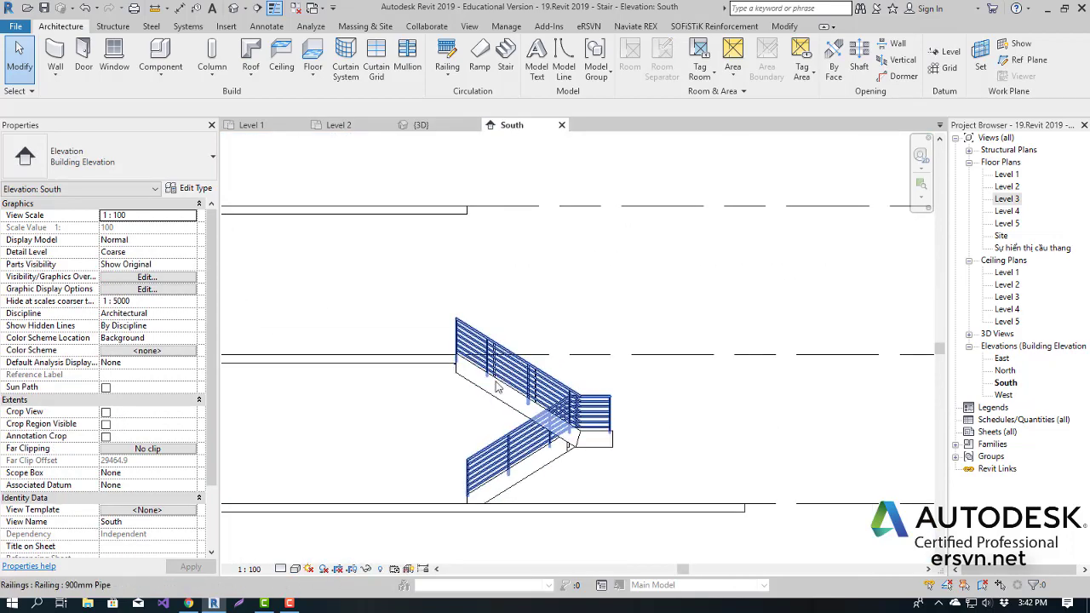
click(509, 387)
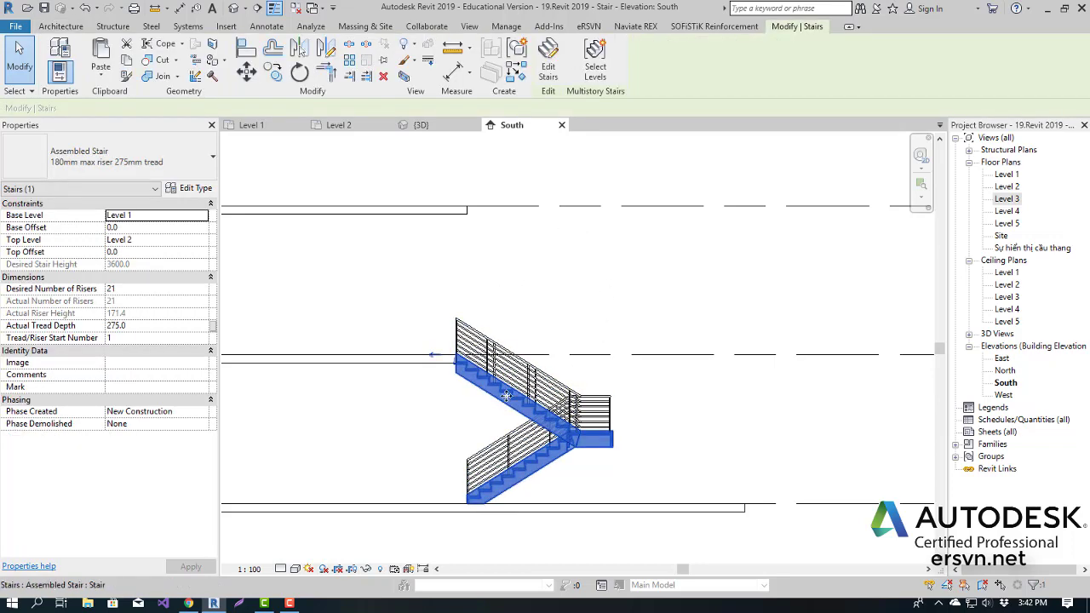
scroll(511, 285, down, 1)
scroll(511, 284, down, 1)
scroll(603, 304, down, 1)
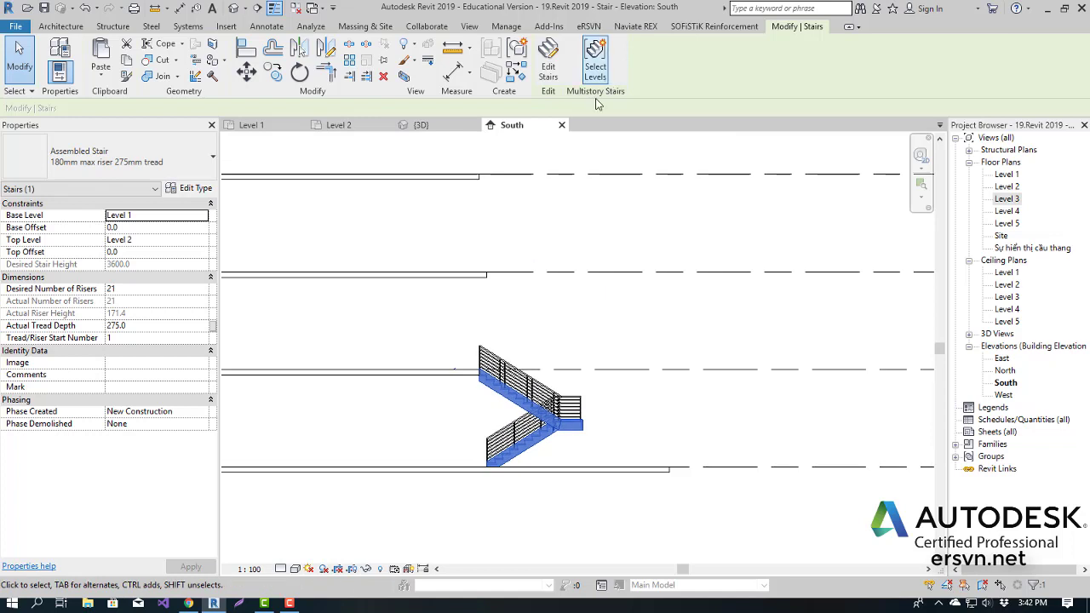
scroll(569, 320, down, 1)
scroll(557, 295, down, 1)
scroll(537, 308, down, 1)
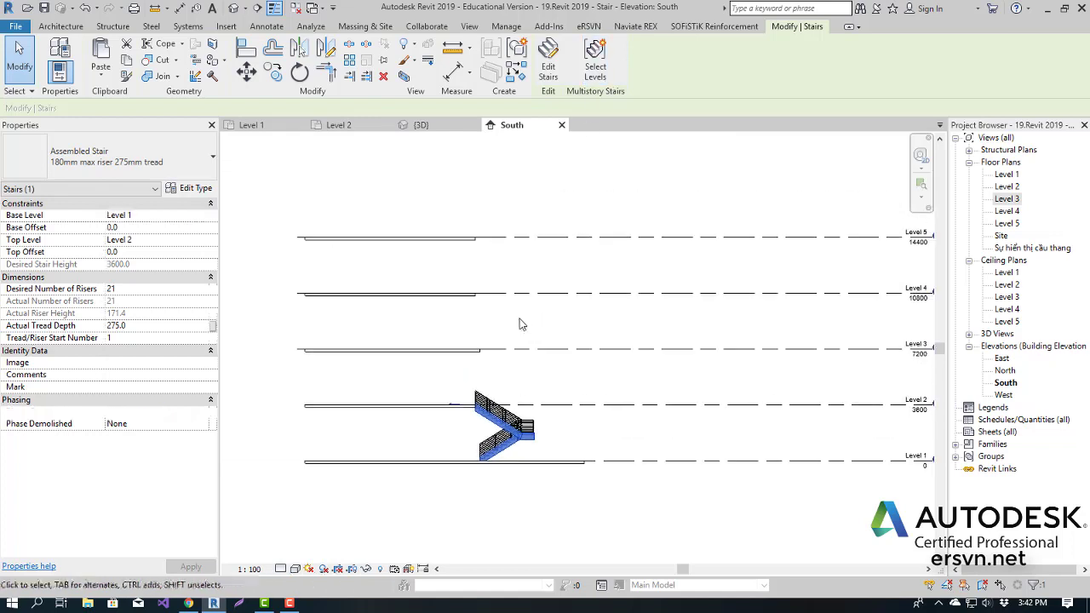
scroll(520, 345, up, 1)
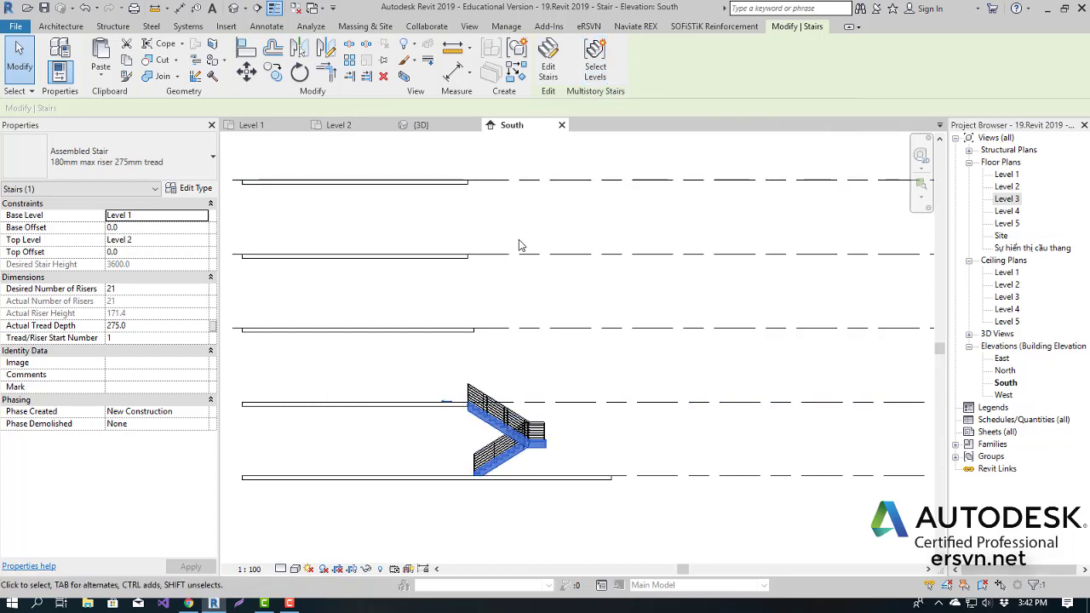
click(599, 73)
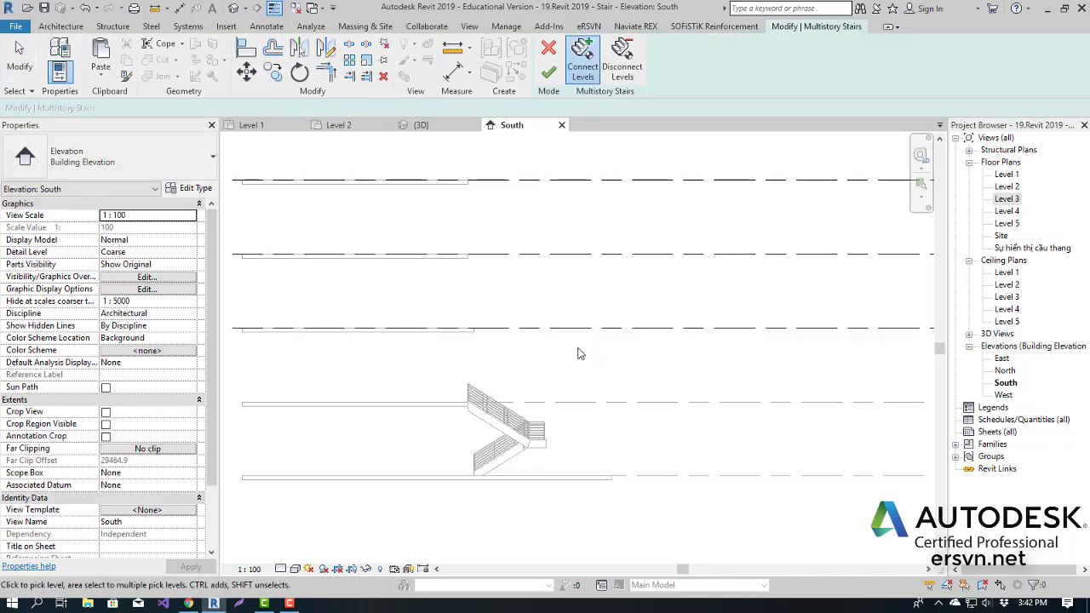
Connect the stair to Level 3 and Level 4, finish, and view it in 3D
scroll(577, 354, down, 2)
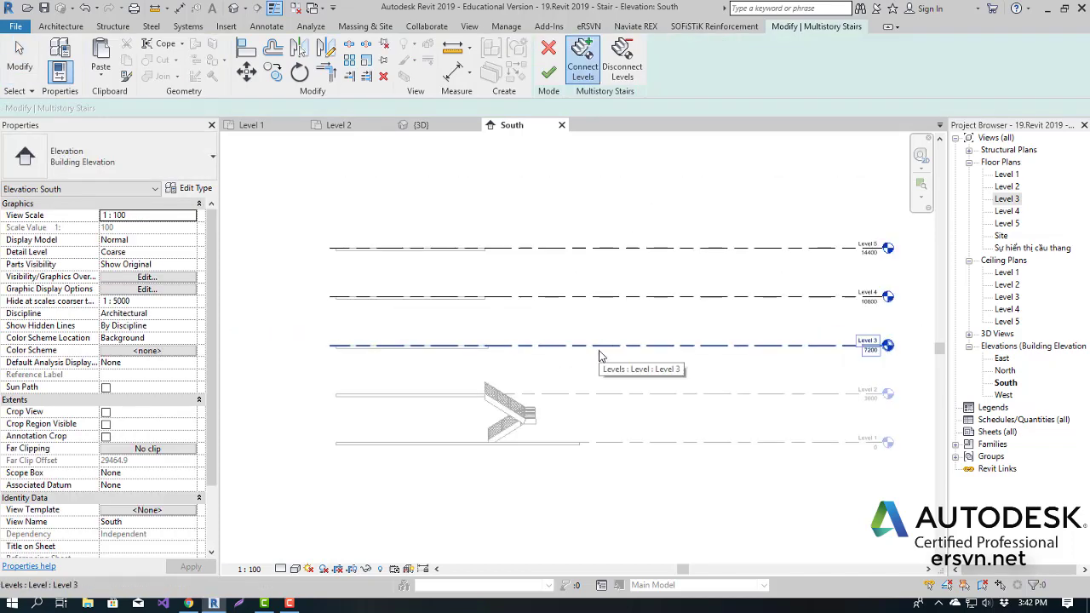
click(599, 348)
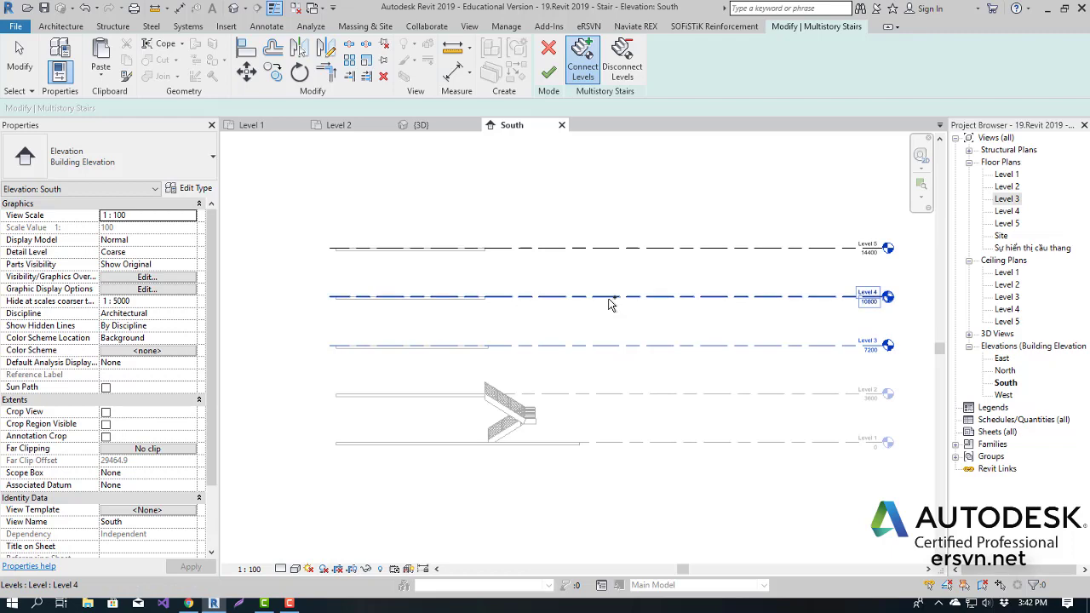
click(610, 298)
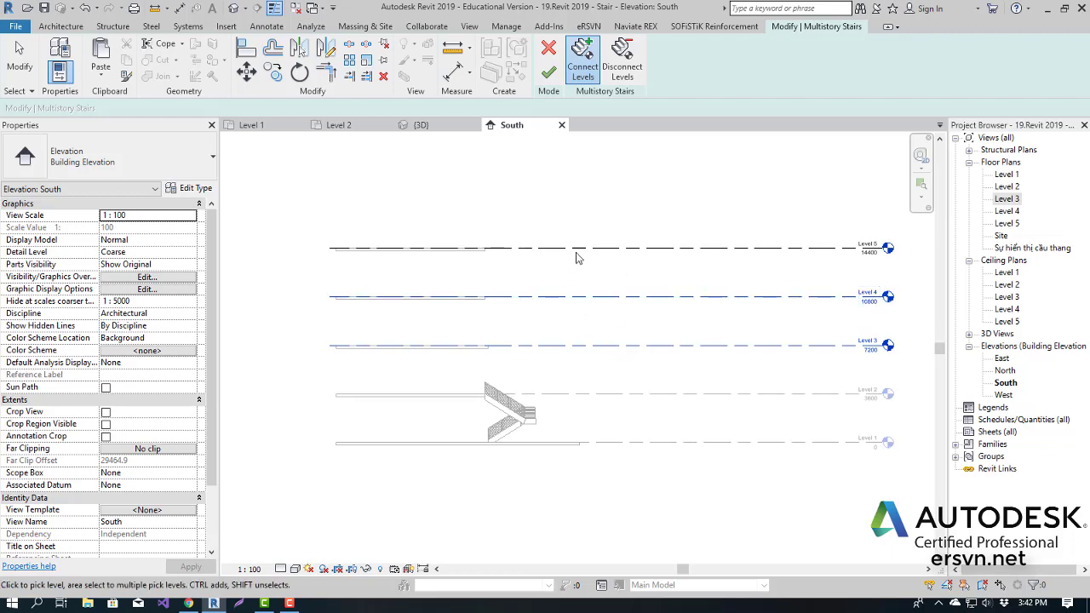
click(549, 77)
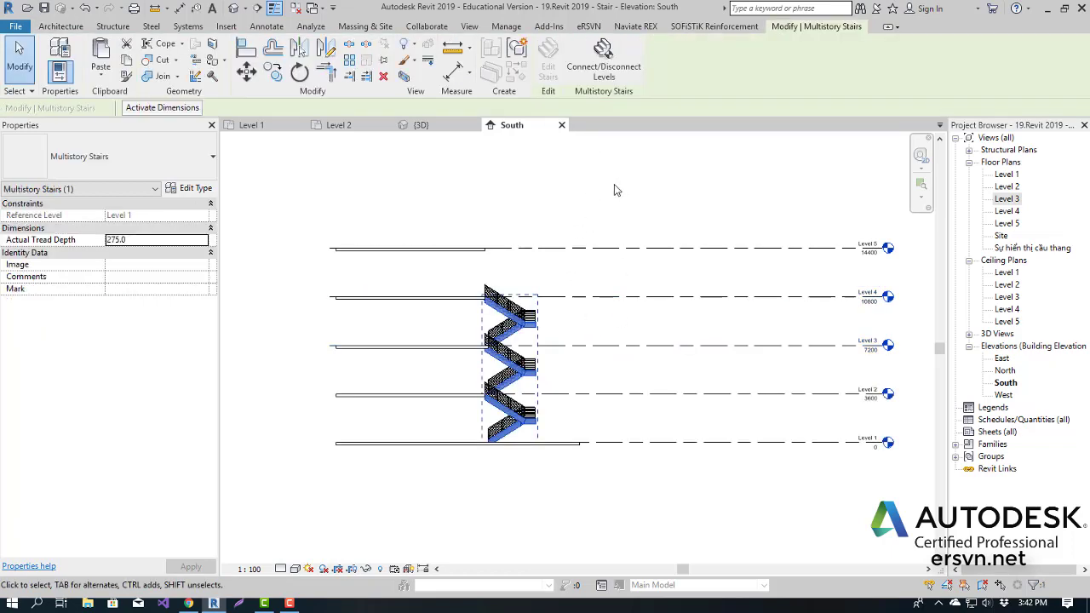
scroll(545, 281, up, 2)
scroll(625, 253, up, 1)
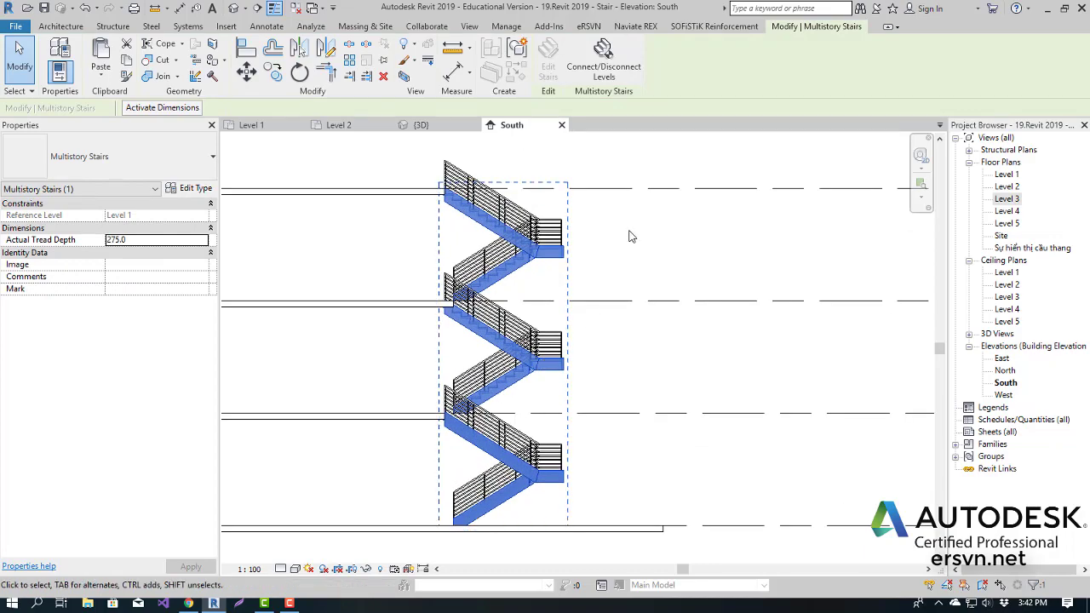
key(Escape)
click(437, 126)
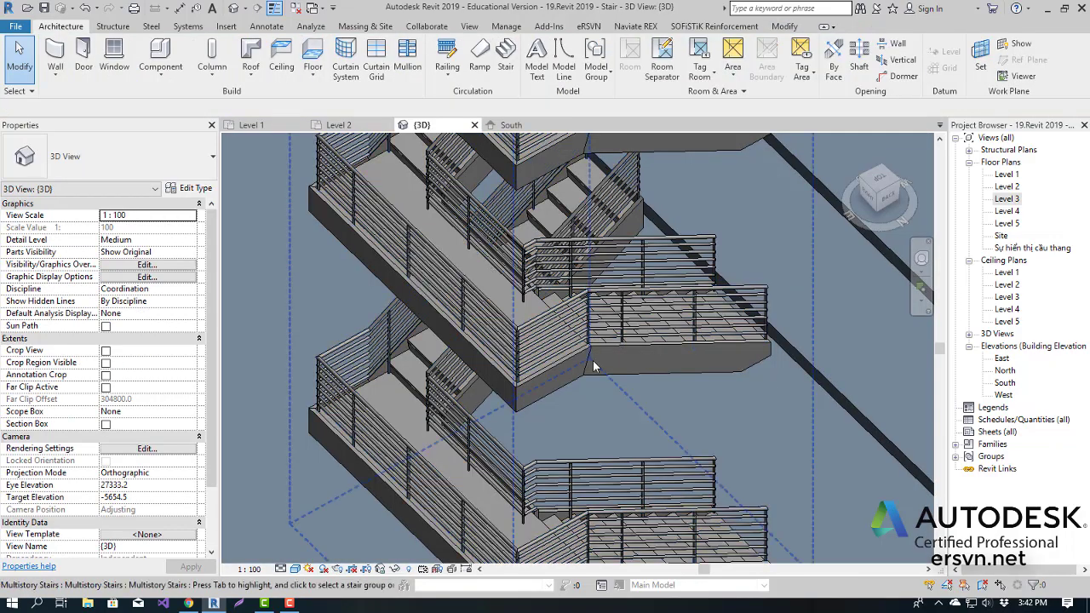
Orbit the 3D view to inspect the three stacked flights, then return to the Level 2 plan
scroll(621, 389, down, 2)
scroll(621, 389, down, 2)
mouse_move(621, 389)
shift+middle_down()
mouse_move(765, 260)
mouse_move(346, 273)
mouse_move(357, 215)
mouse_move(383, 185)
mouse_move(607, 311)
mouse_move(501, 341)
mouse_move(554, 345)
mouse_move(591, 297)
mouse_move(514, 367)
mouse_move(573, 331)
mouse_move(415, 247)
shift+middle_up()
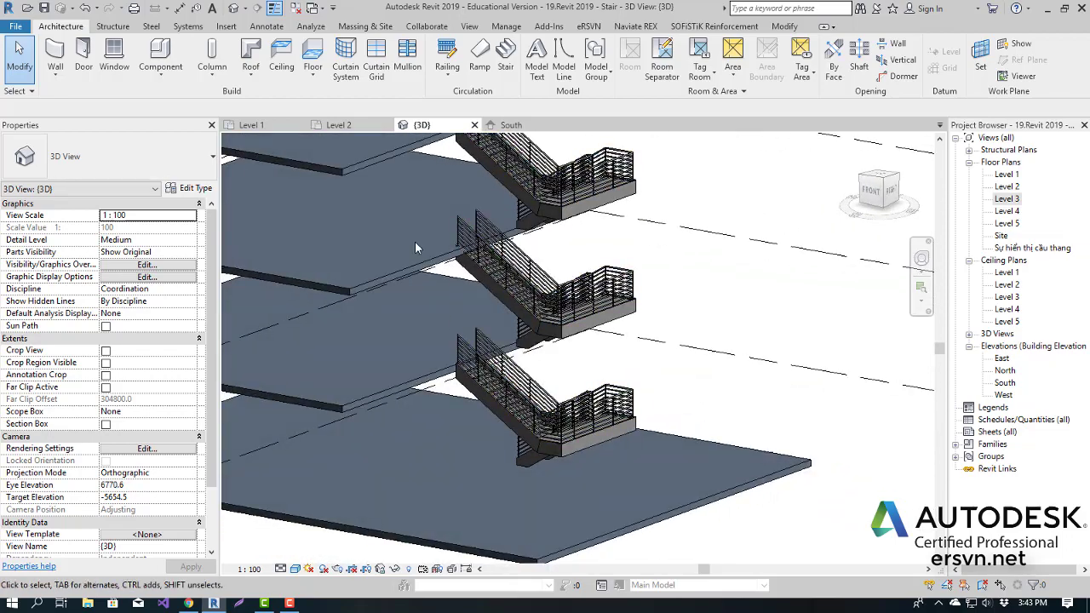
click(339, 125)
Zoom in on the lower DN flight and select its 900mm Pipe railing
scroll(477, 328, down, 3)
middle_drag(475, 331, 491, 369)
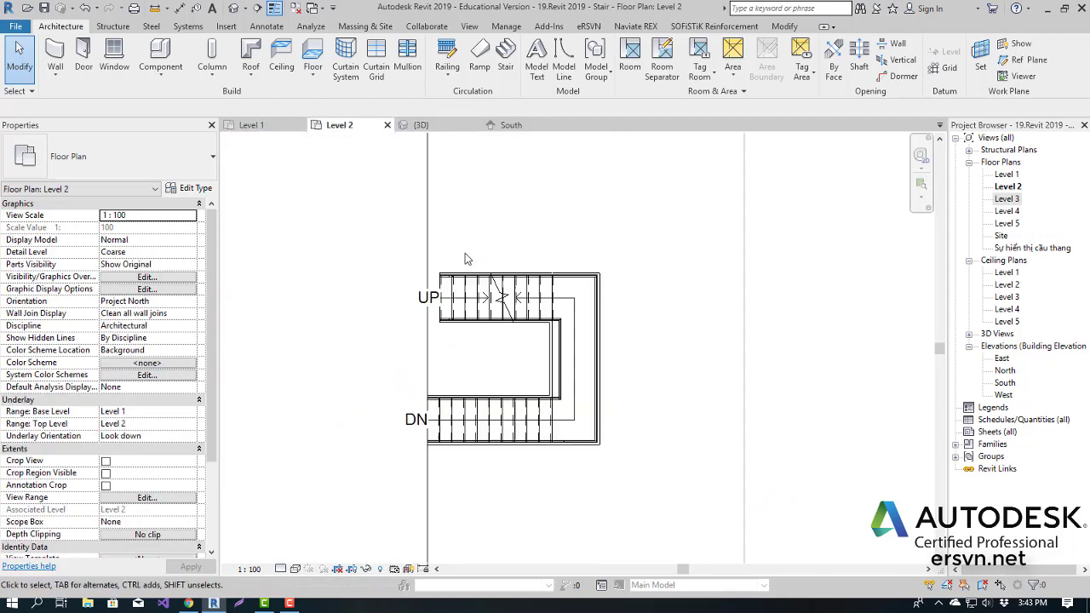
scroll(465, 257, up, 1)
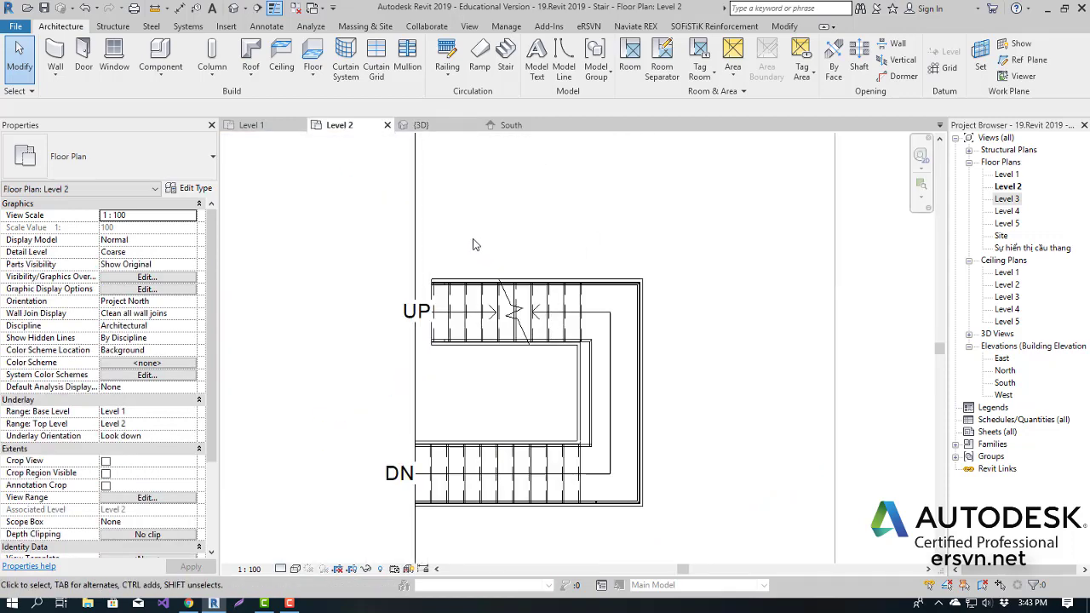
middle_drag(476, 245, 489, 247)
scroll(503, 438, up, 2)
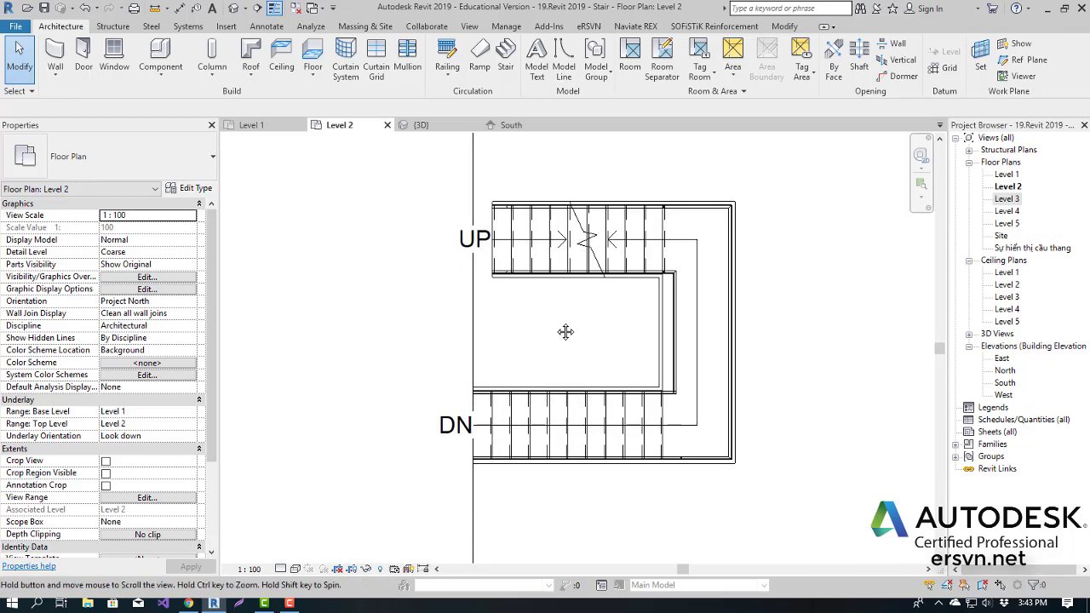
mouse_move(564, 329)
middle_down()
mouse_move(545, 306)
mouse_move(528, 309)
mouse_move(501, 403)
mouse_move(506, 321)
middle_up()
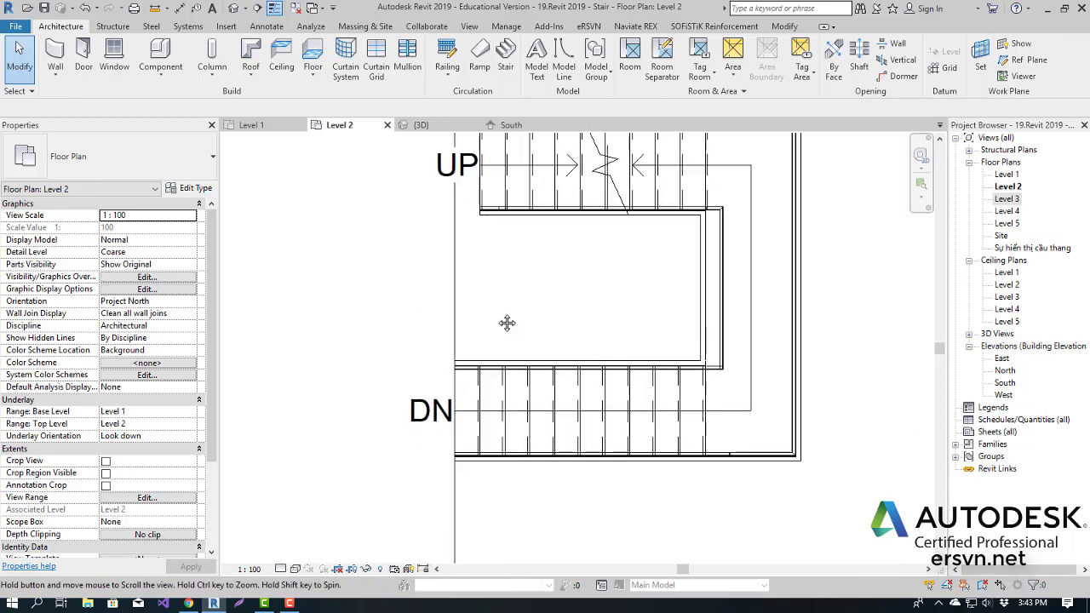
scroll(509, 402, up, 1)
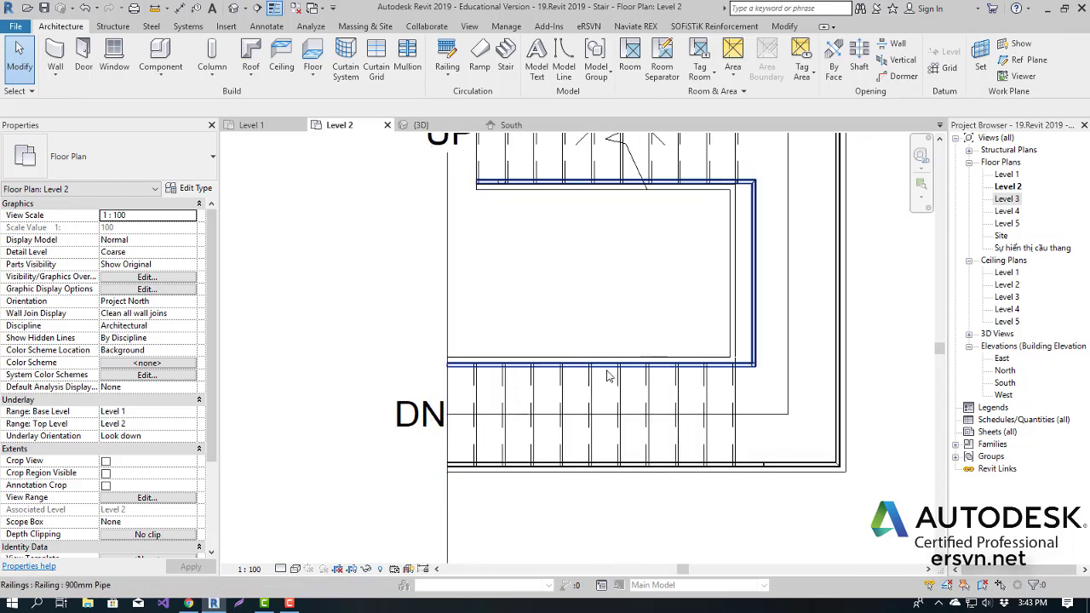
scroll(463, 494, up, 1)
scroll(462, 493, up, 1)
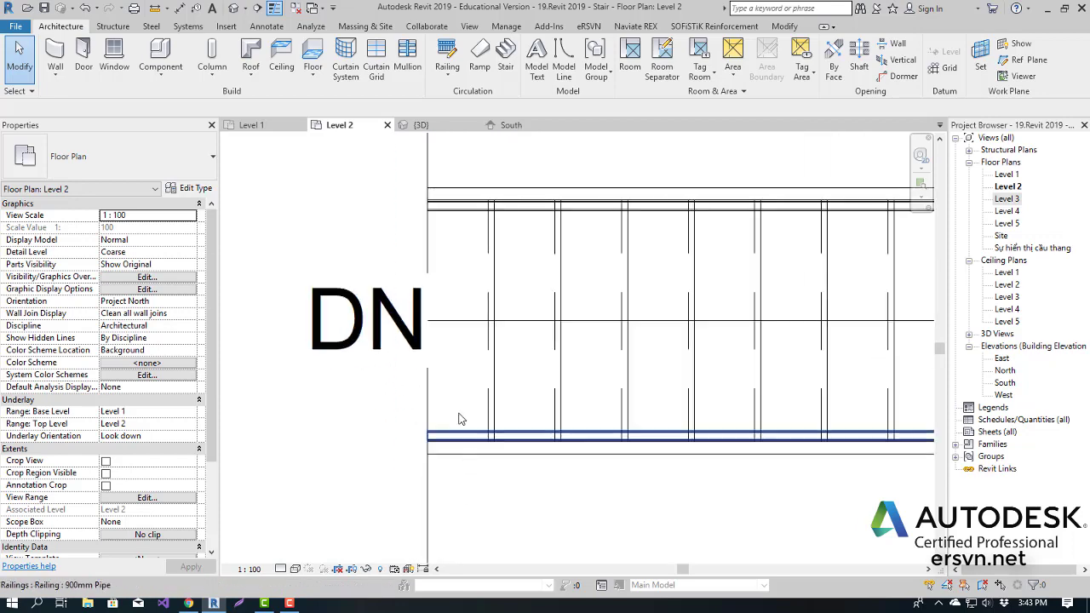
middle_drag(463, 493, 426, 289)
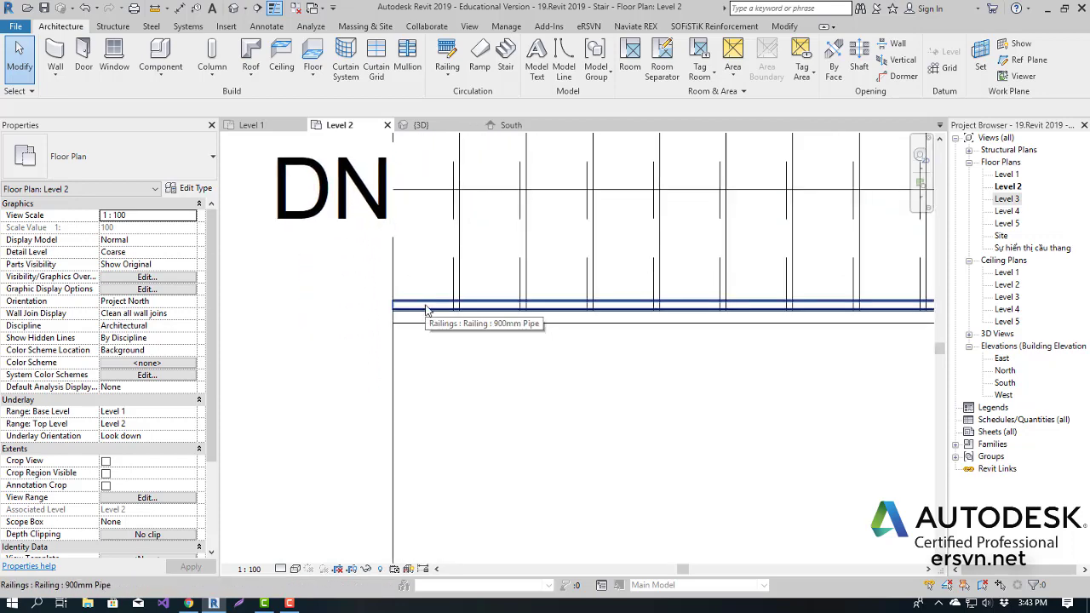
click(426, 311)
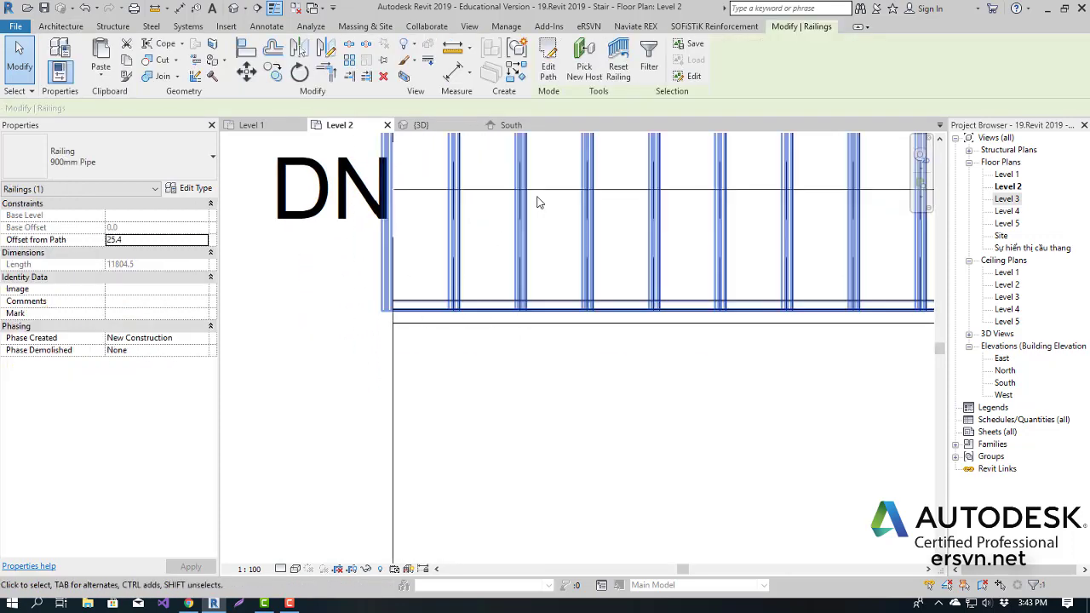
Stretch the railing path's left end past the stair to 3380 and finish the edit
click(548, 68)
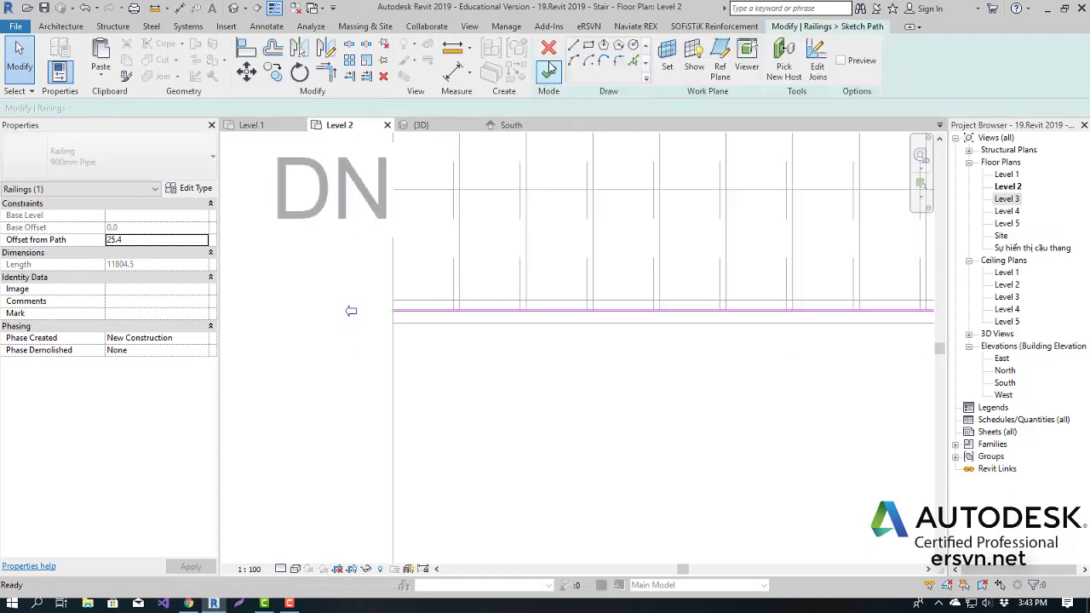
middle_drag(460, 407, 633, 433)
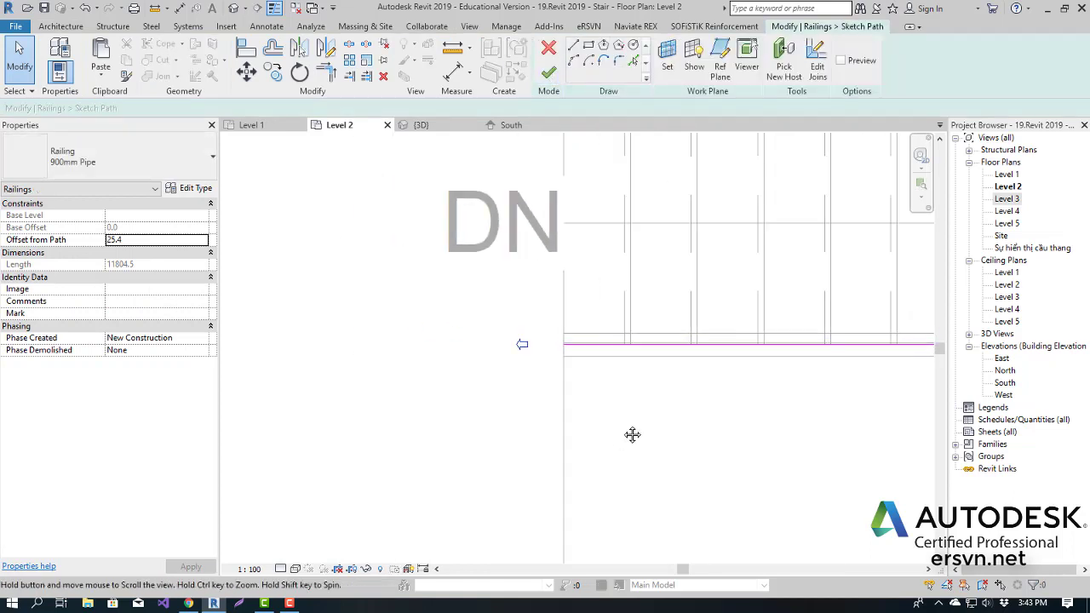
click(579, 343)
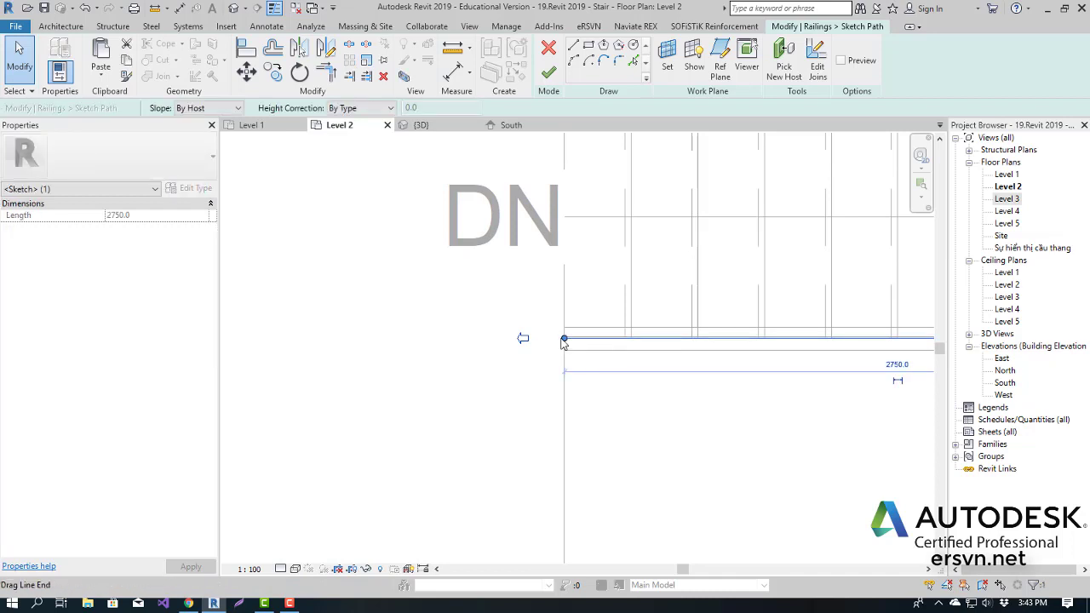
drag(565, 341, 452, 340)
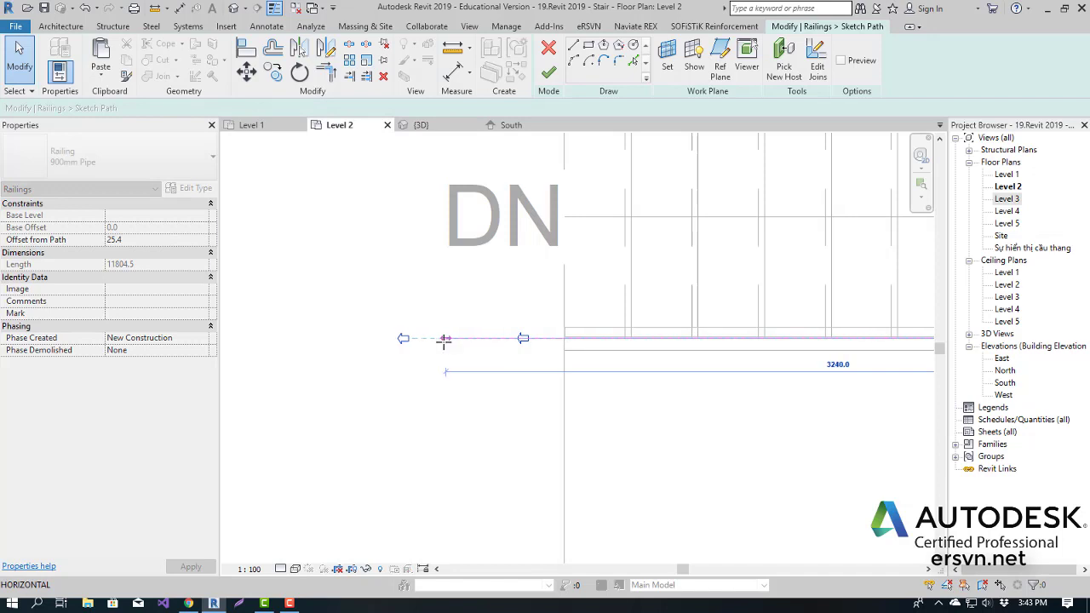
drag(413, 338, 413, 339)
scroll(455, 392, down, 2)
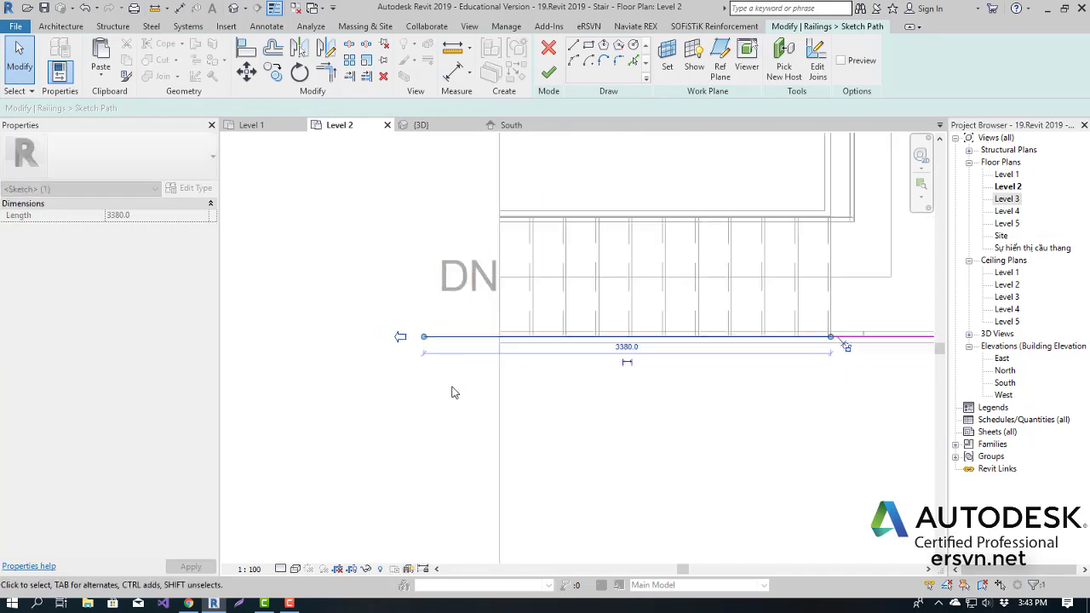
click(548, 72)
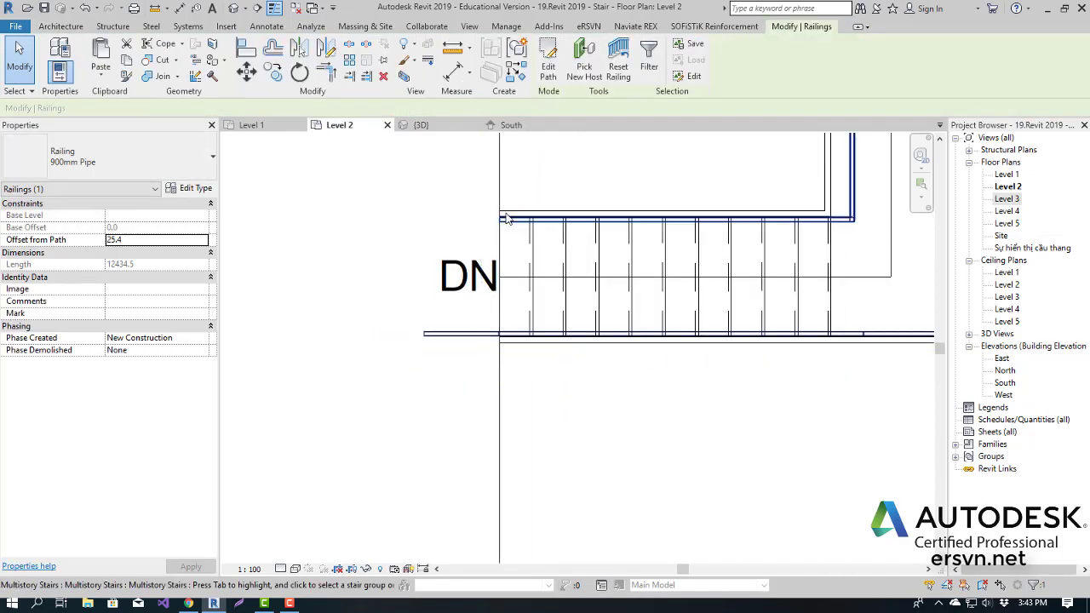
Orbit and zoom the 3D view onto the extended railing at the foot of the DN flight
click(554, 395)
click(421, 125)
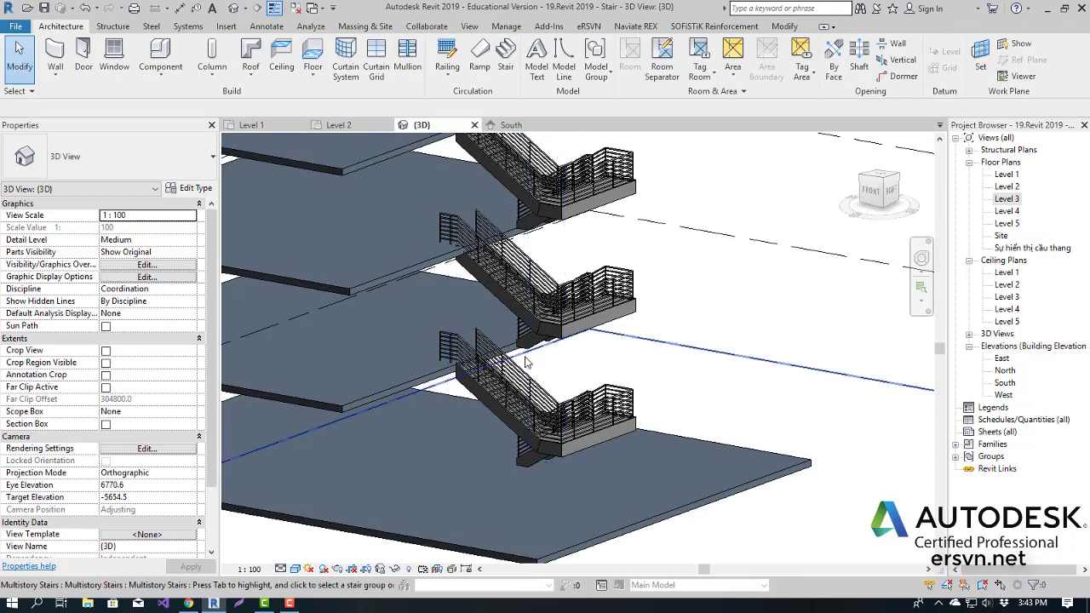
scroll(455, 372, up, 3)
scroll(439, 350, up, 2)
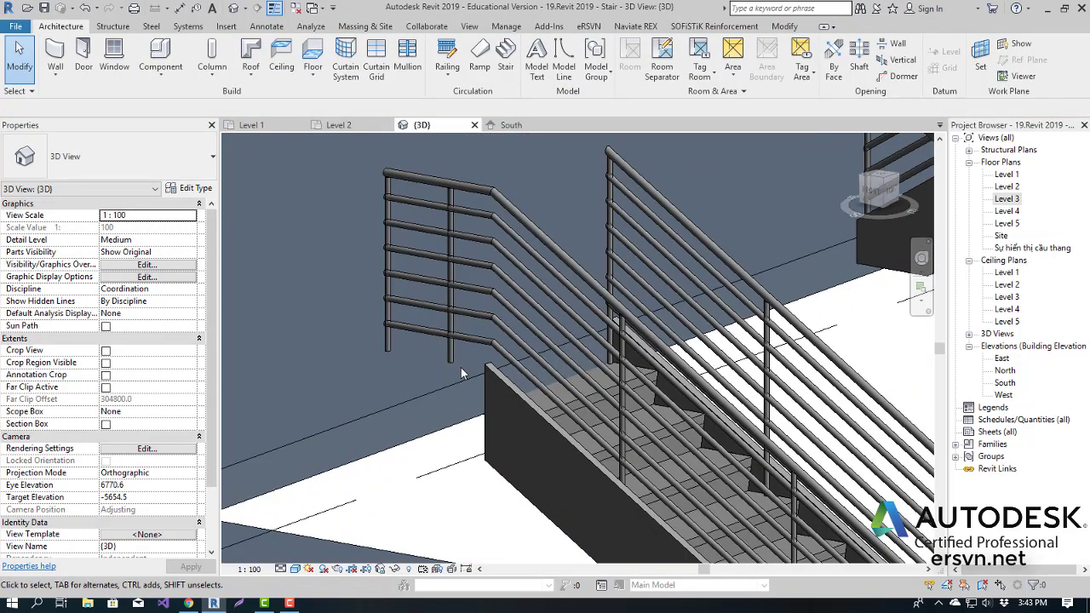
shift+middle_drag(452, 377, 362, 264)
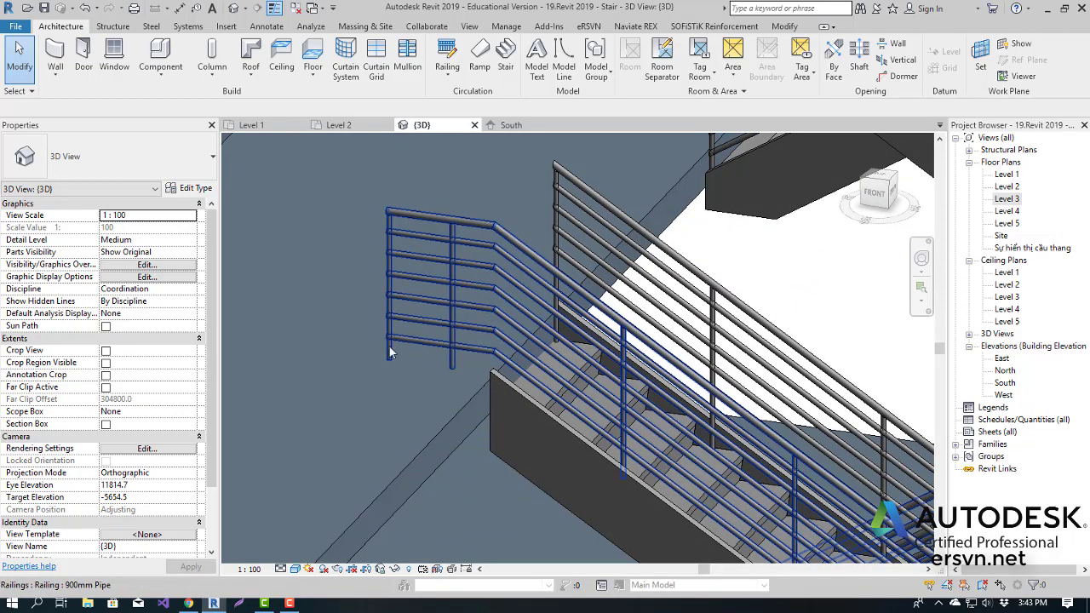
scroll(448, 337, down, 3)
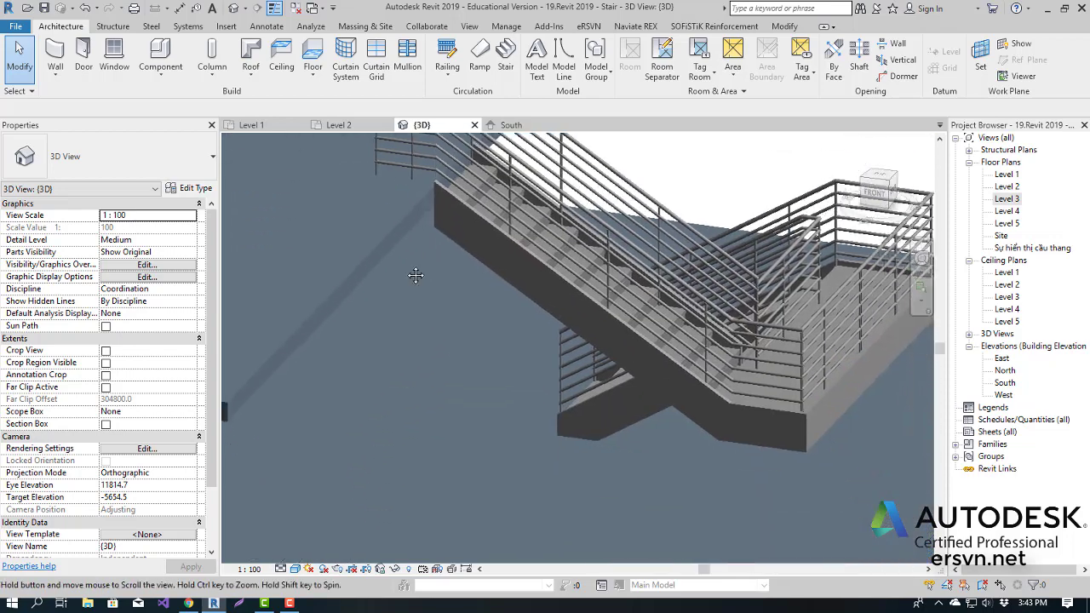
scroll(469, 436, up, 2)
middle_drag(451, 401, 421, 390)
scroll(394, 231, up, 1)
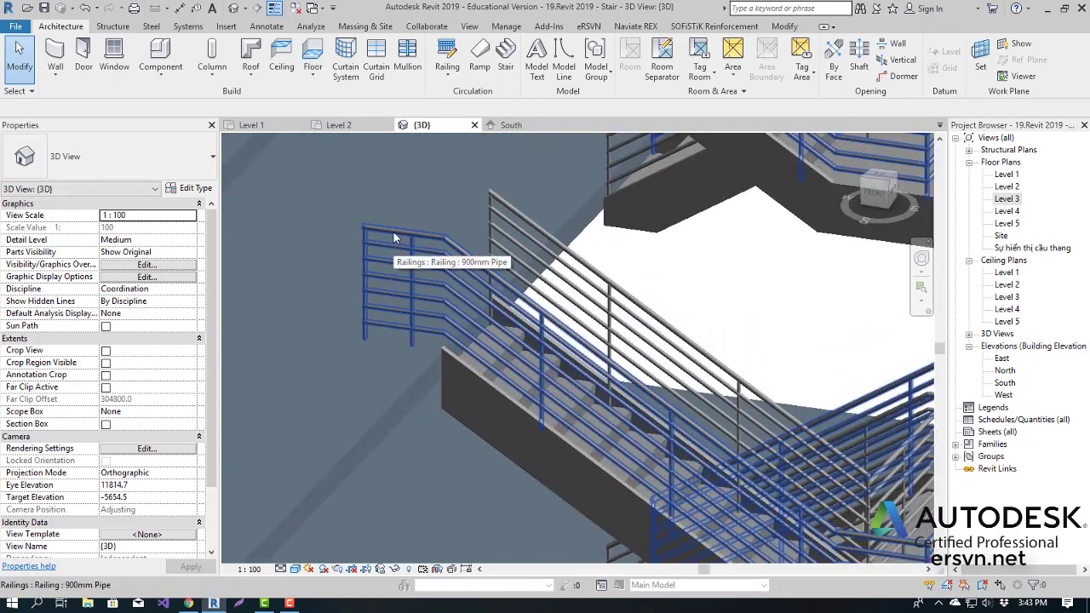
scroll(377, 214, up, 1)
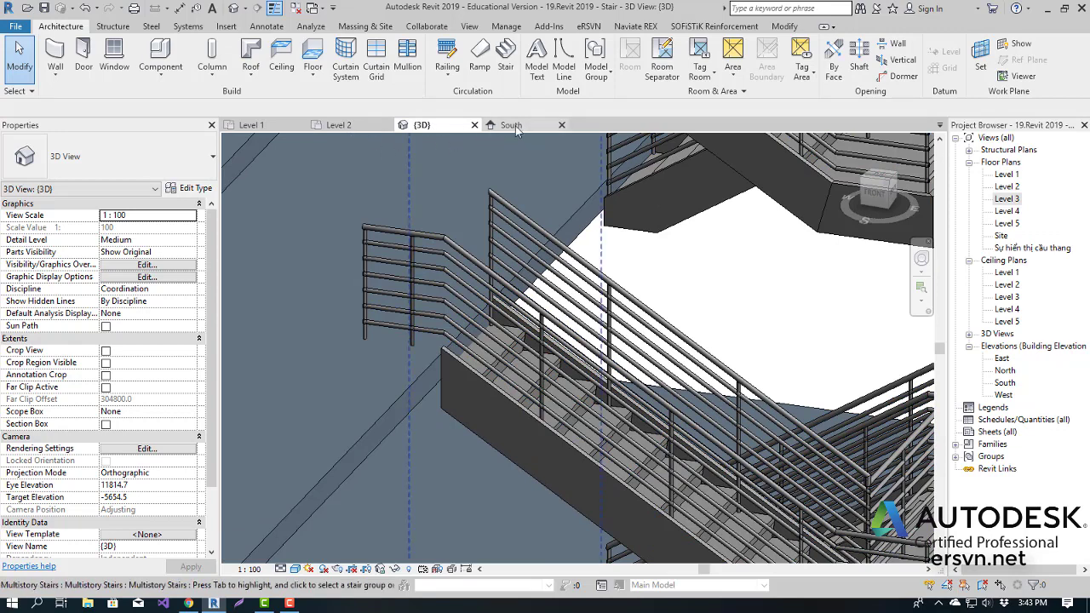
mouse_move(338, 126)
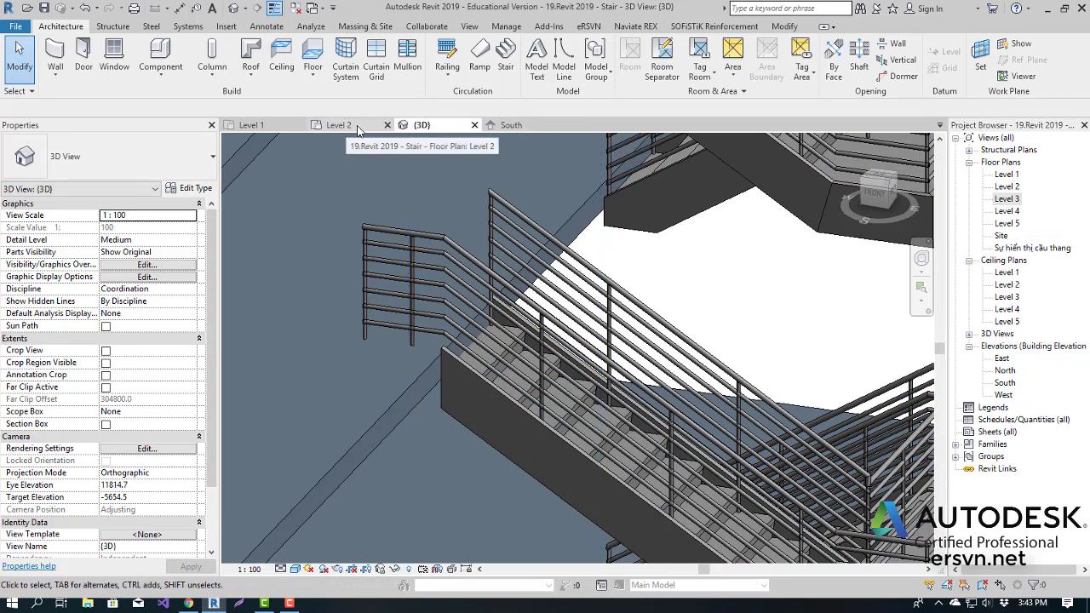
click(348, 126)
click(452, 333)
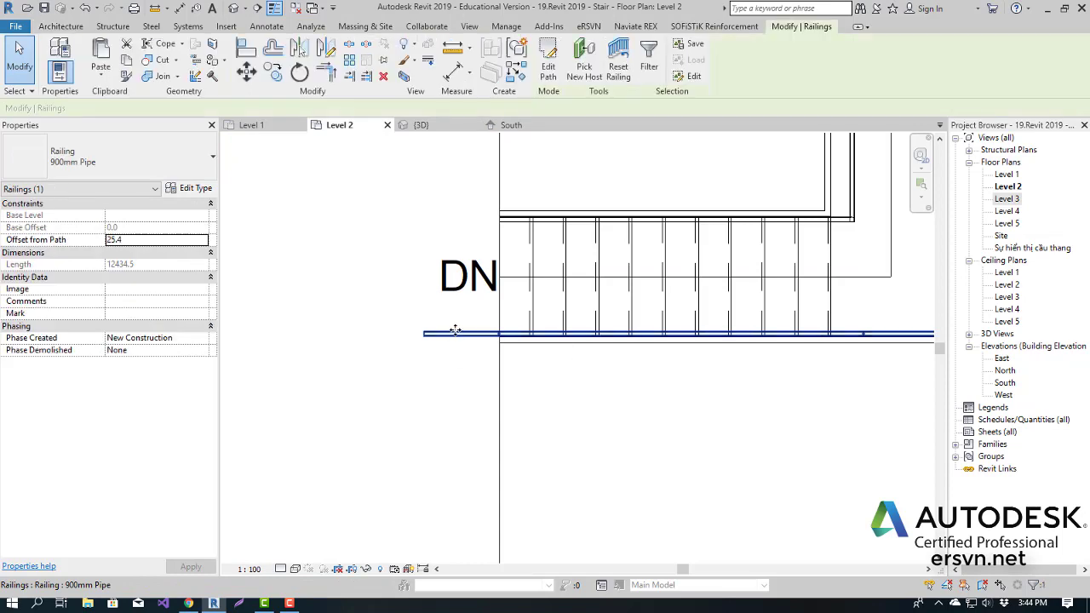
click(548, 71)
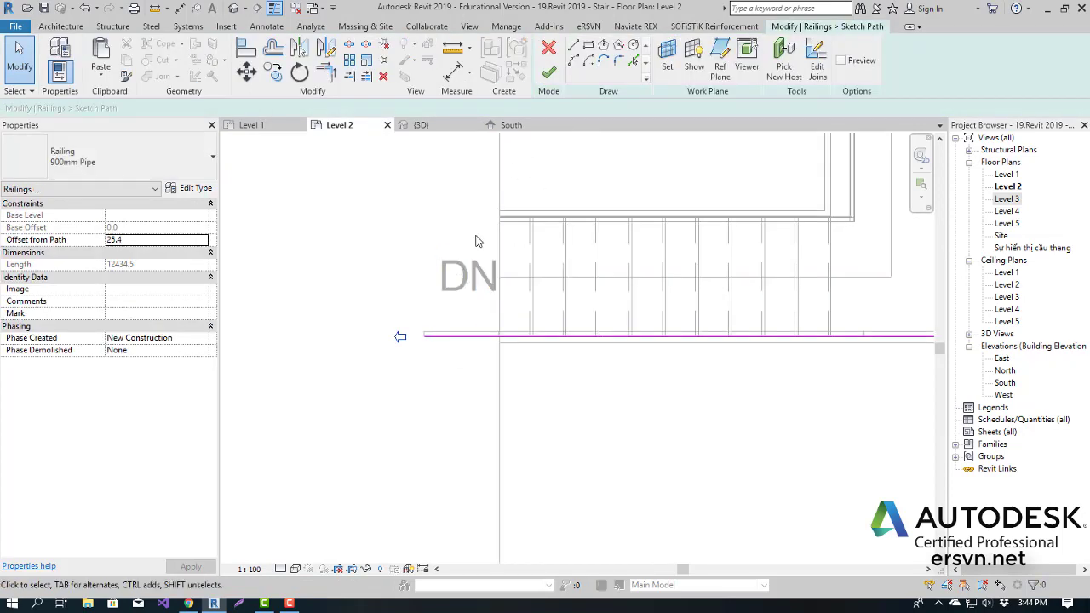
click(575, 47)
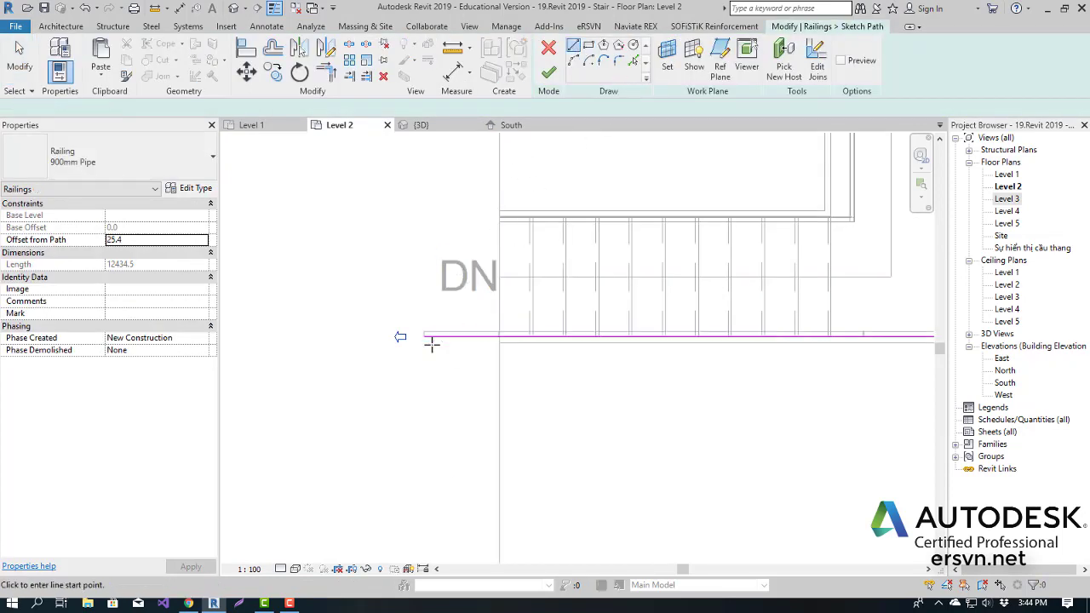
click(403, 337)
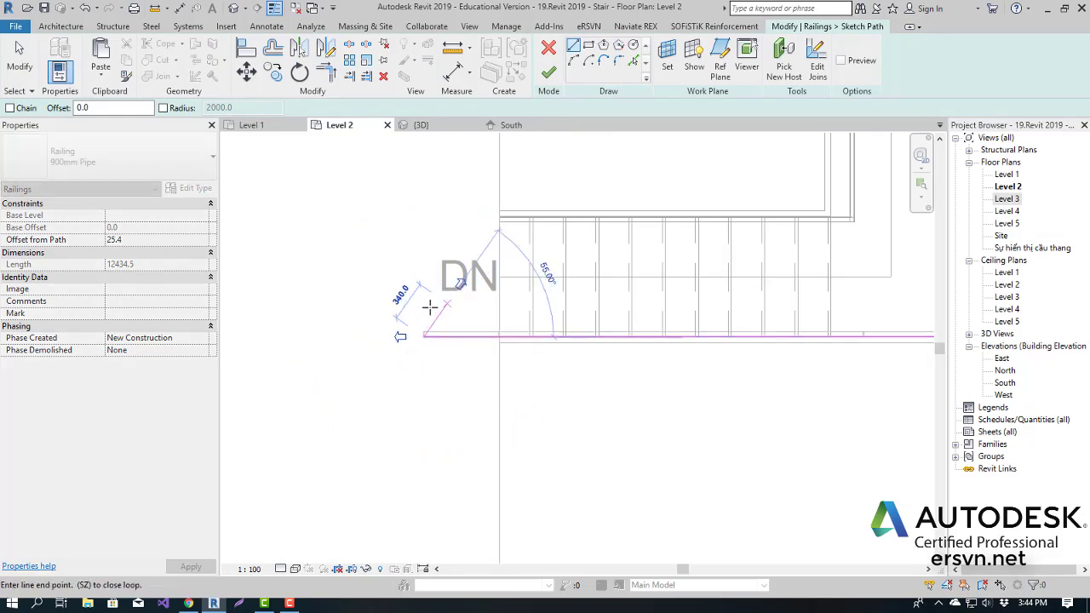
key(Escape)
key(Escape)
click(547, 50)
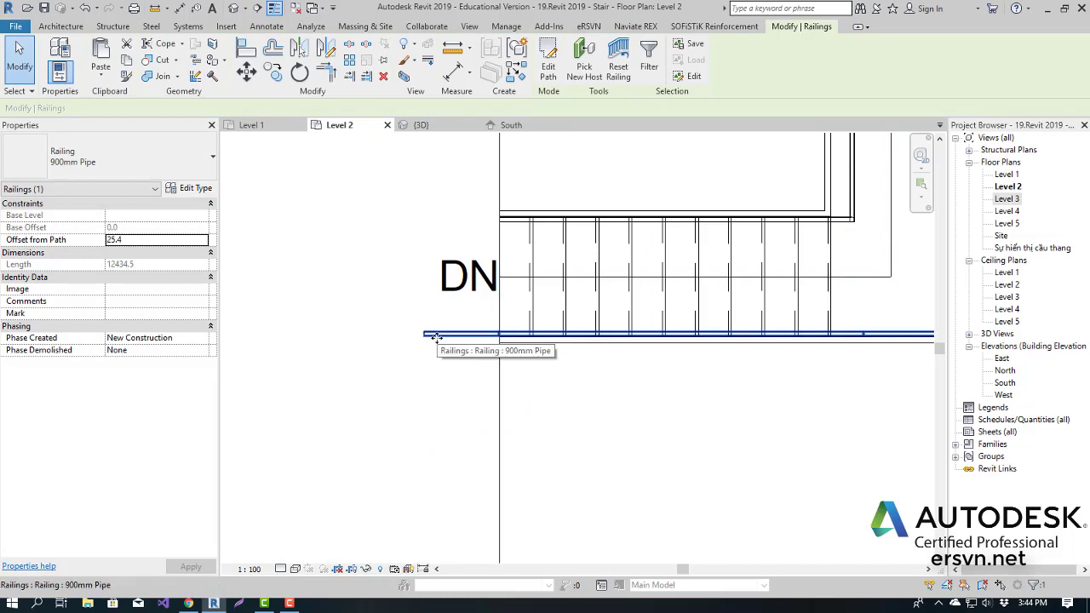
click(440, 126)
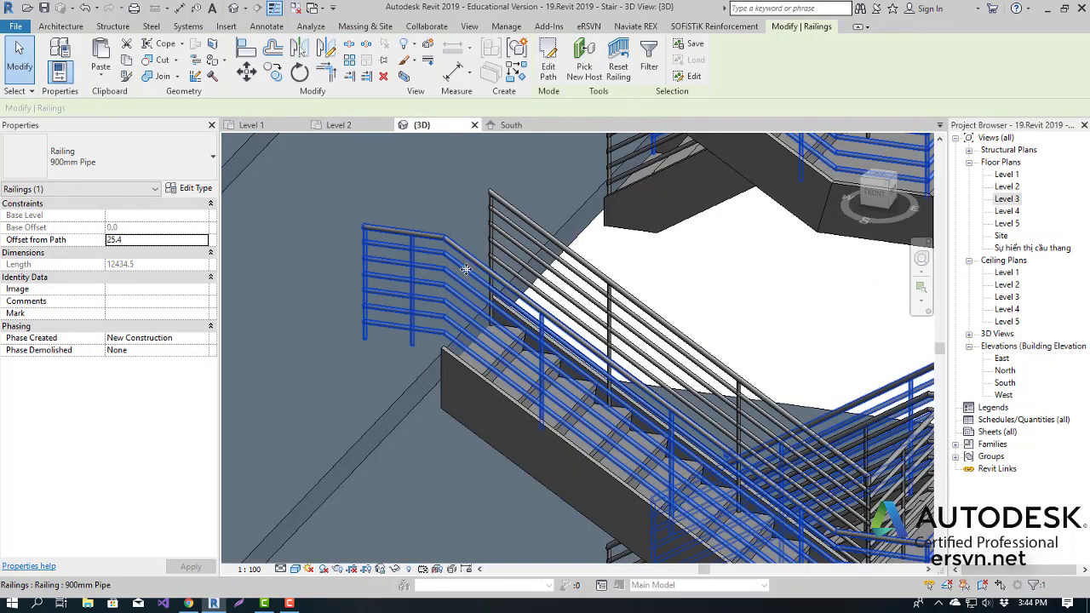
scroll(465, 375, down, 5)
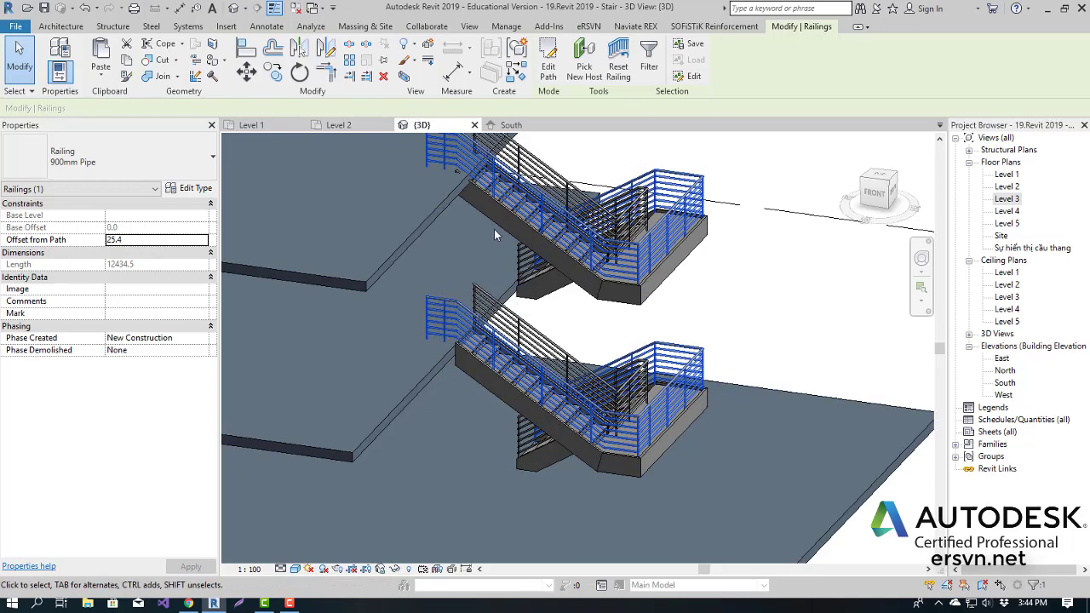
scroll(494, 229, up, 3)
scroll(503, 392, up, 2)
scroll(503, 392, down, 2)
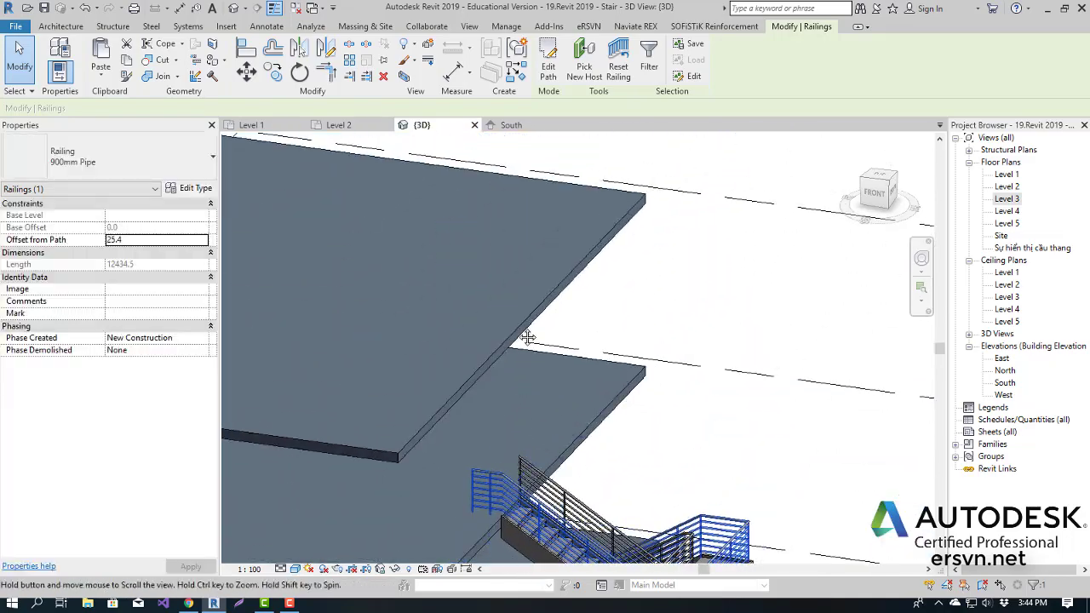
scroll(528, 309, up, 2)
scroll(528, 309, up, 2)
scroll(528, 310, down, 2)
scroll(522, 347, up, 2)
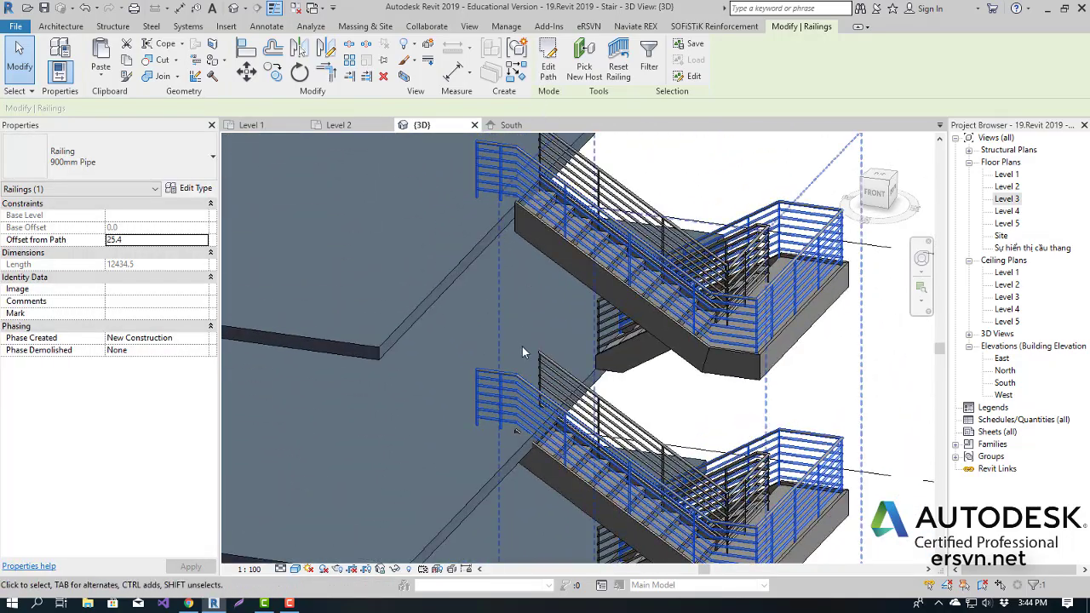
scroll(522, 346, up, 1)
mouse_move(522, 347)
middle_down()
mouse_move(561, 242)
mouse_move(540, 257)
middle_up()
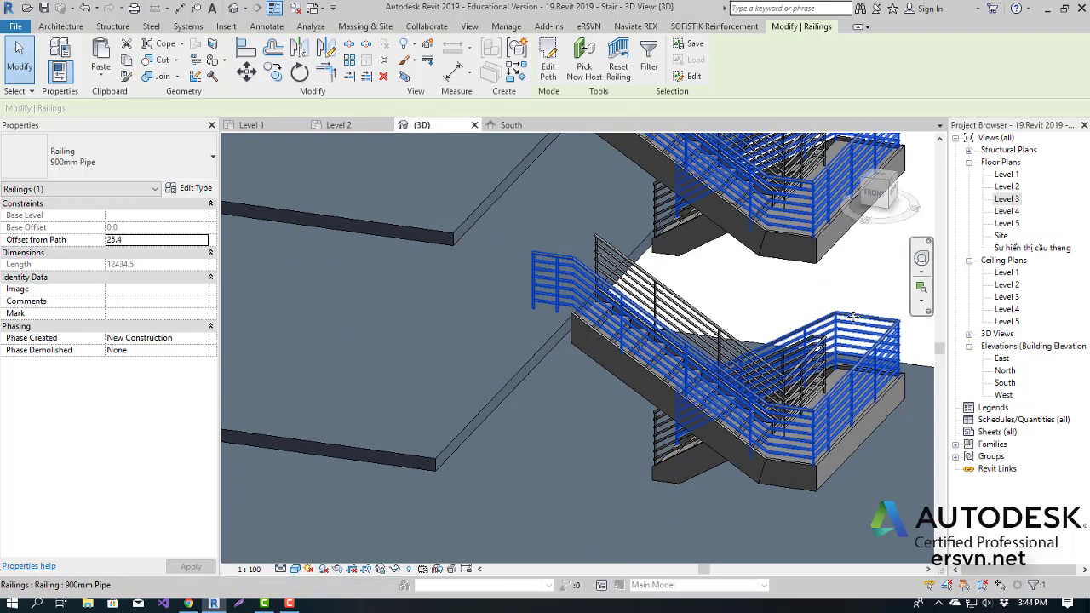
middle_drag(499, 396, 528, 358)
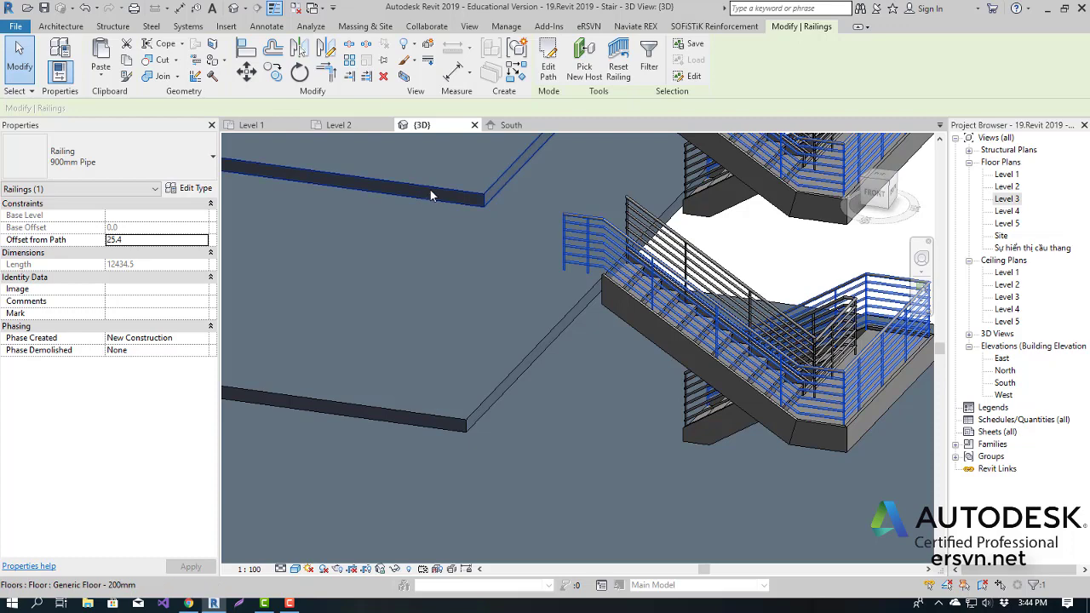
click(340, 128)
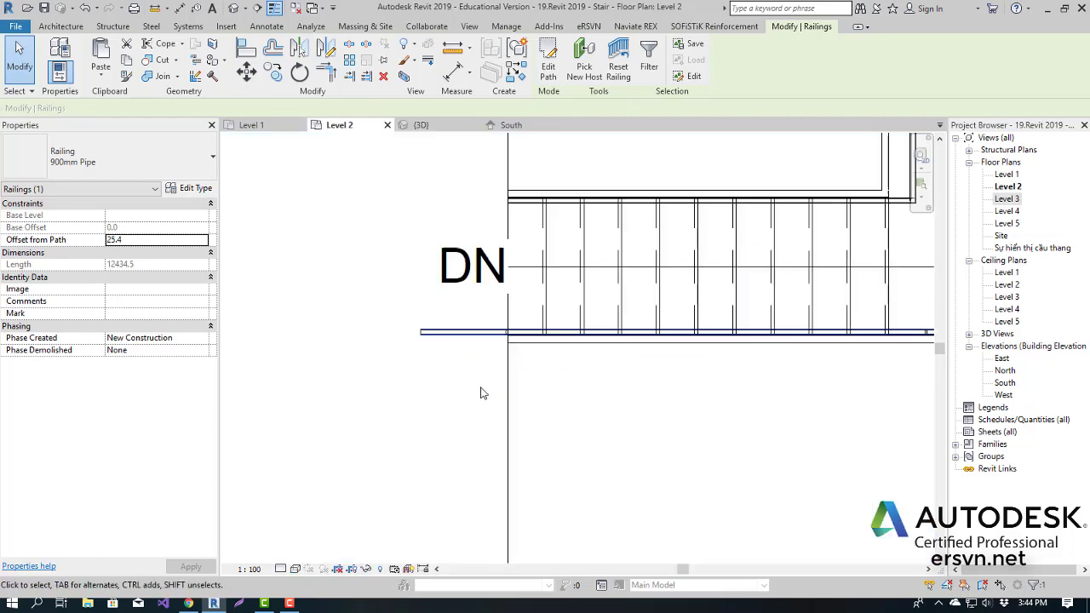
Start a new railing of the same type from the Level 2 landing railing with Create Similar
click(464, 343)
click(461, 343)
right_click(461, 341)
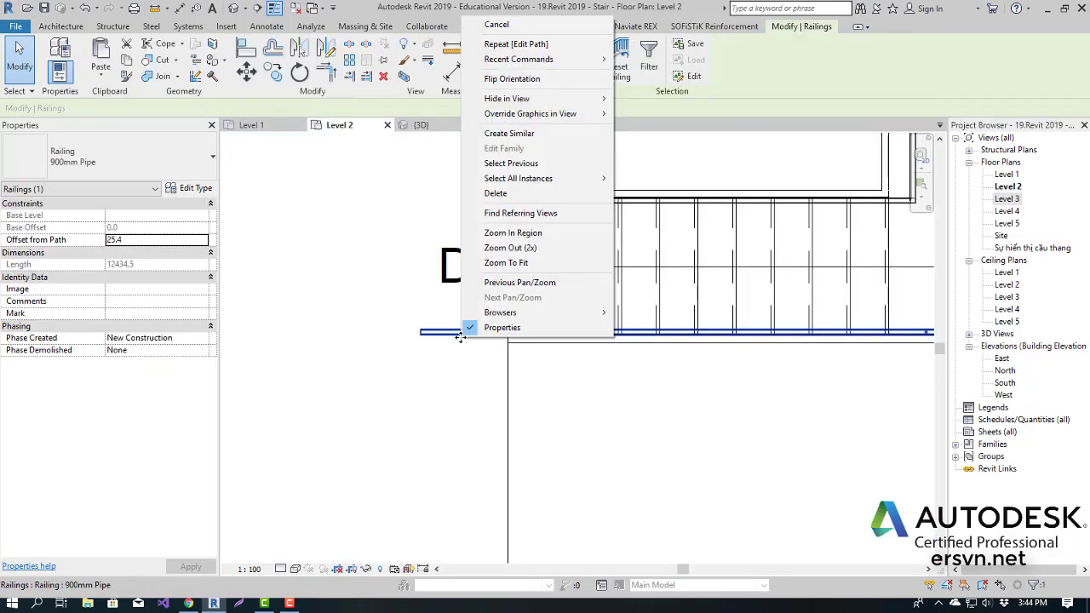
click(510, 134)
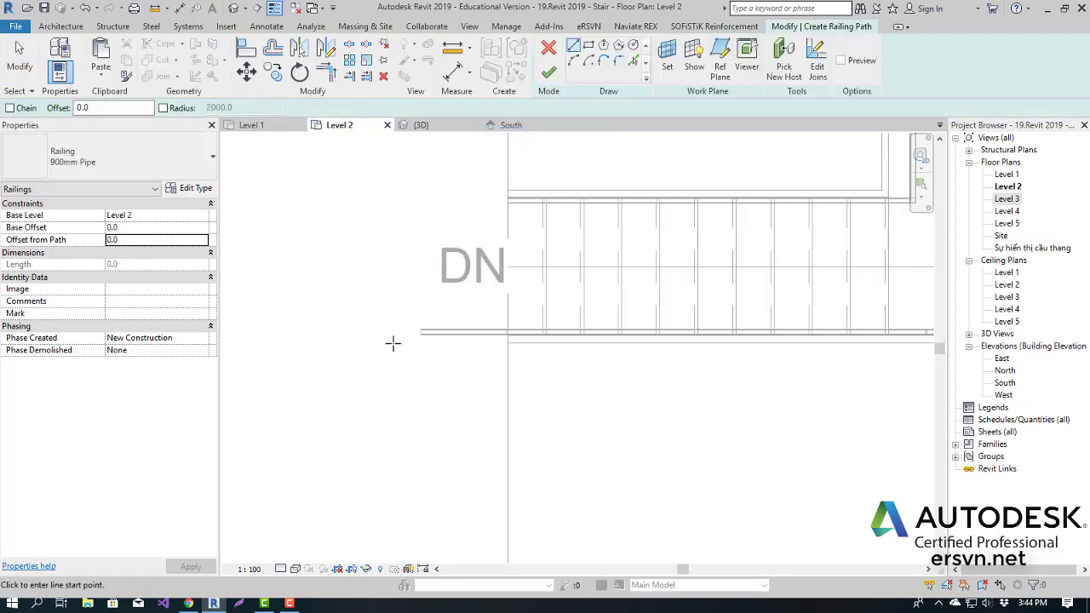
scroll(404, 281, down, 2)
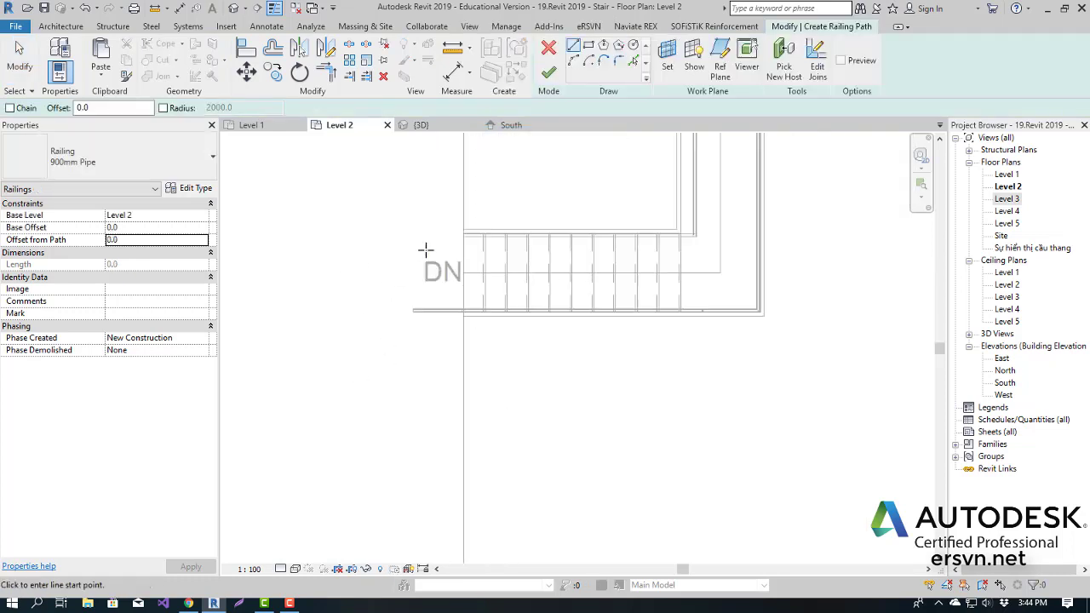
scroll(407, 302, up, 1)
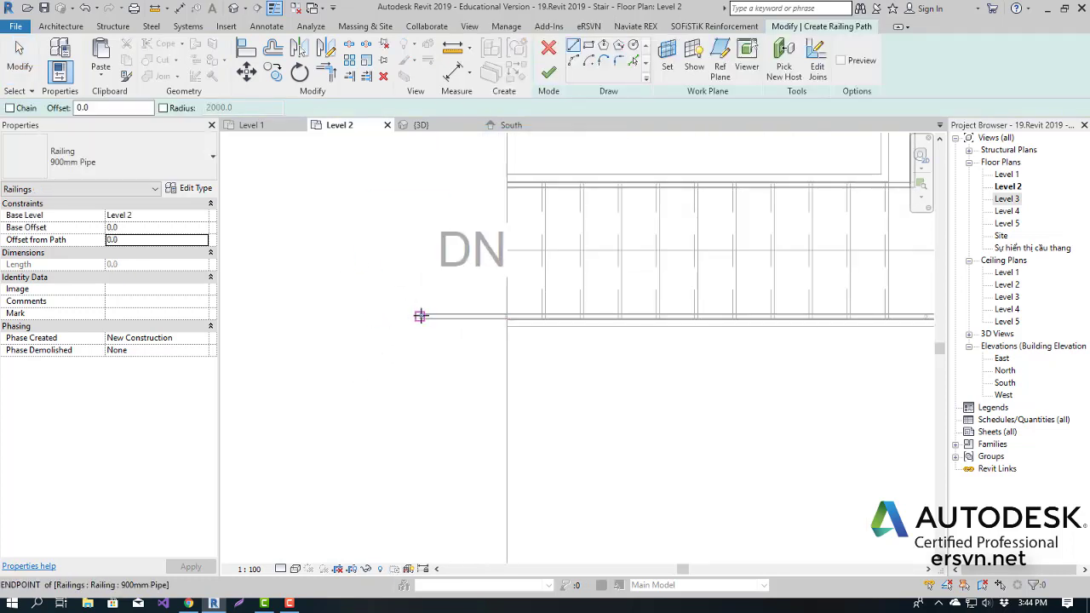
scroll(414, 313, up, 2)
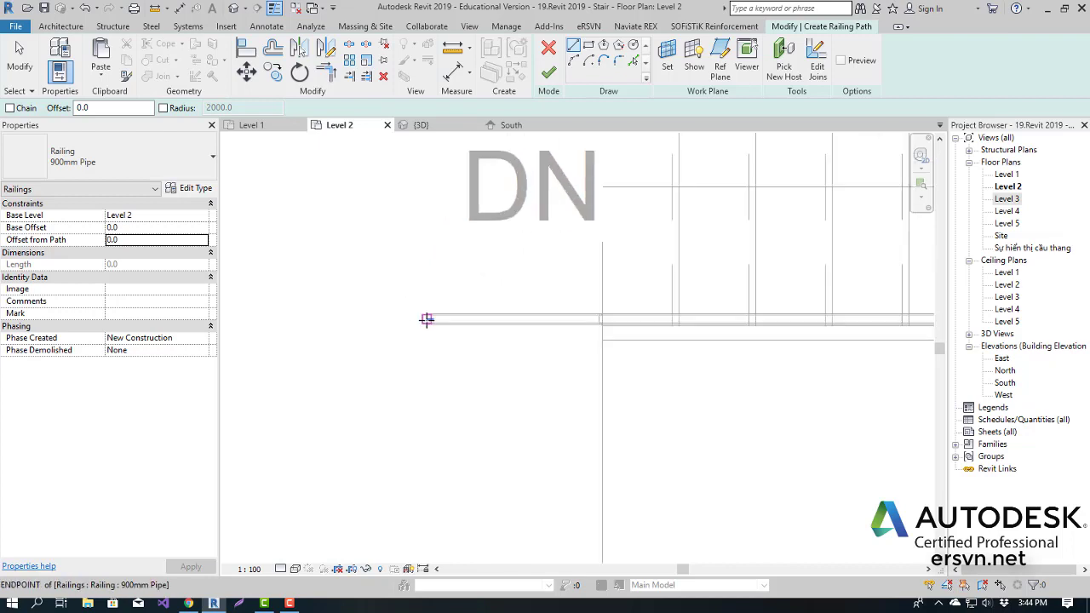
scroll(427, 319, up, 1)
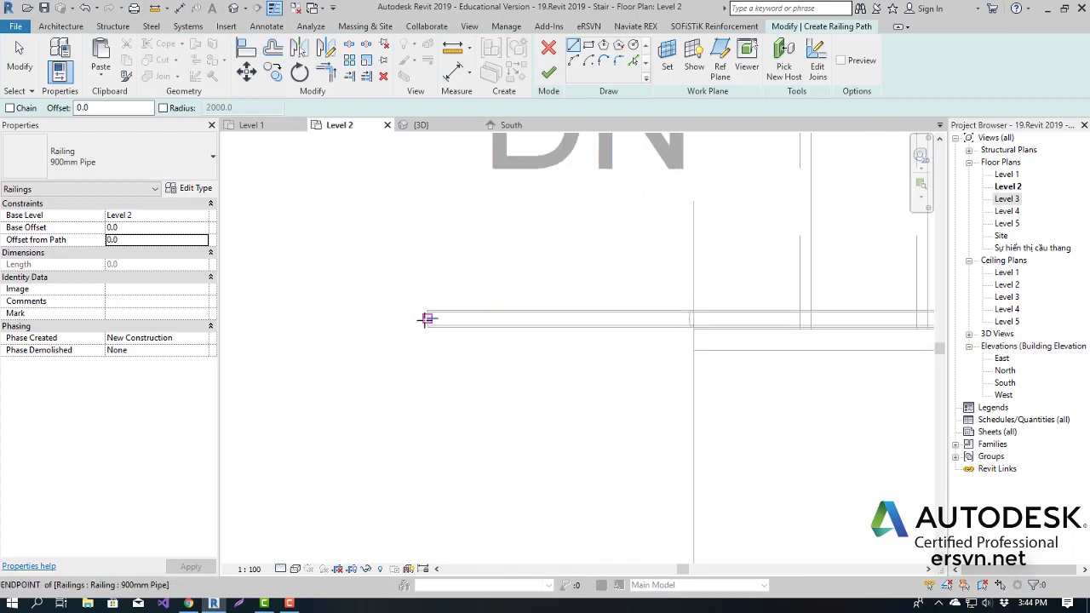
Sketch path lines from the existing railing's end: a short jog left, 300 down, 840 across
click(427, 320)
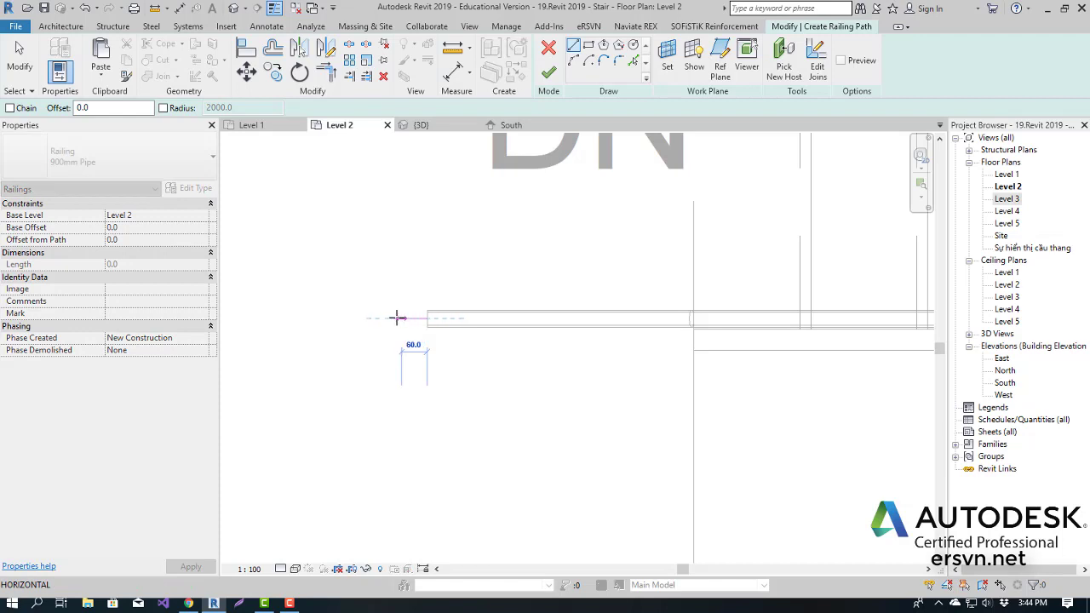
scroll(327, 319, down, 1)
scroll(389, 336, down, 1)
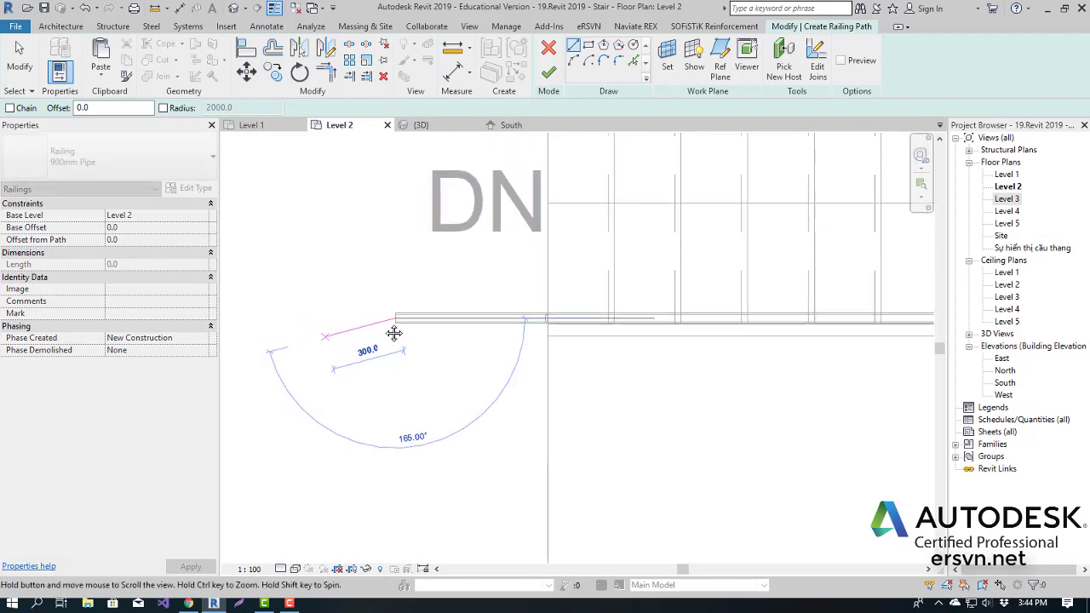
scroll(427, 298, down, 1)
click(437, 295)
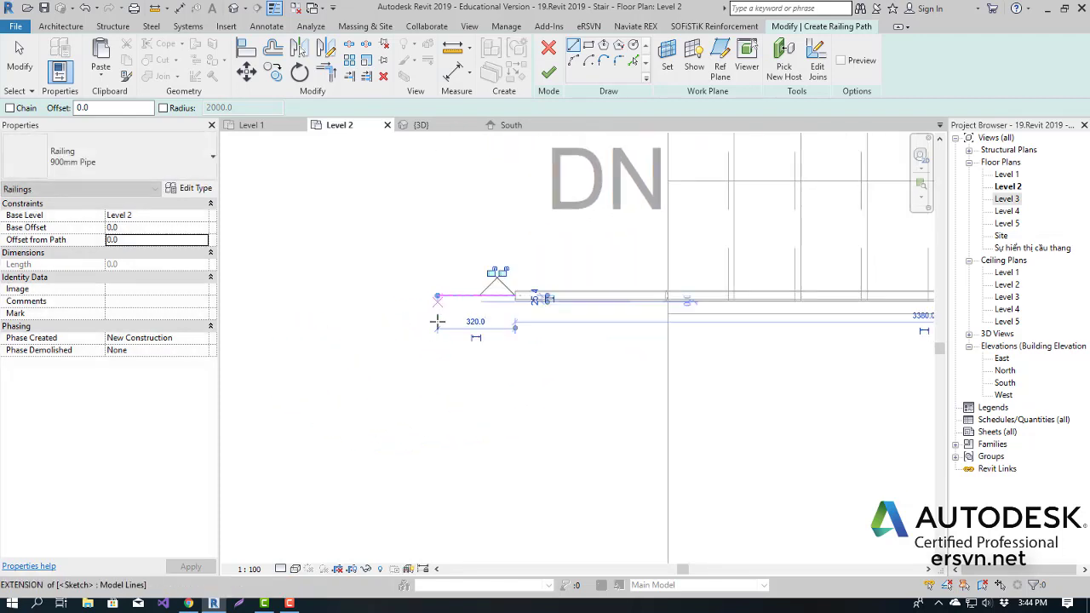
click(437, 367)
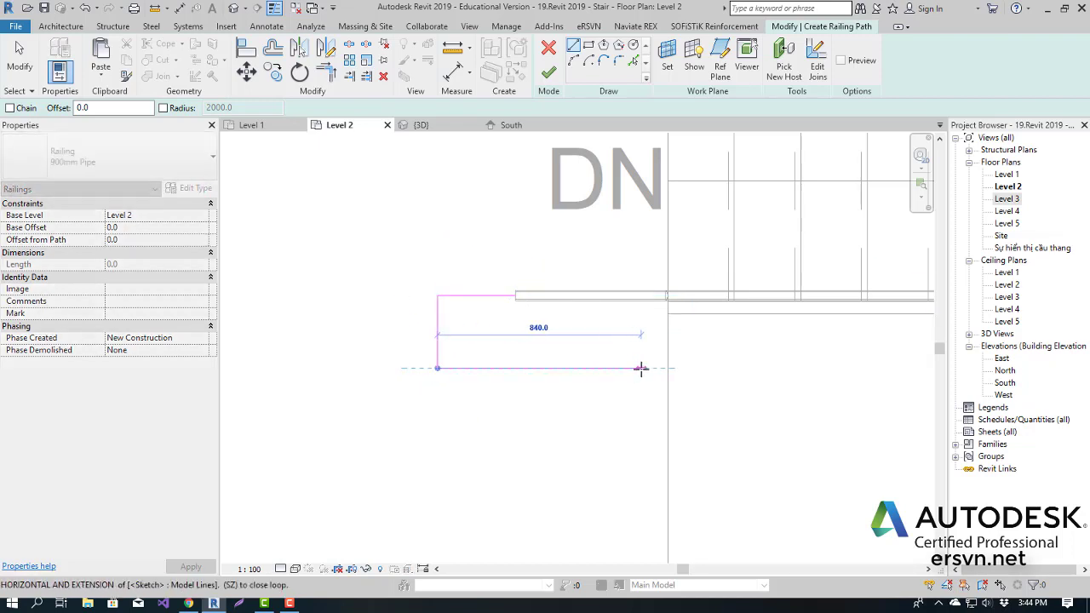
click(640, 368)
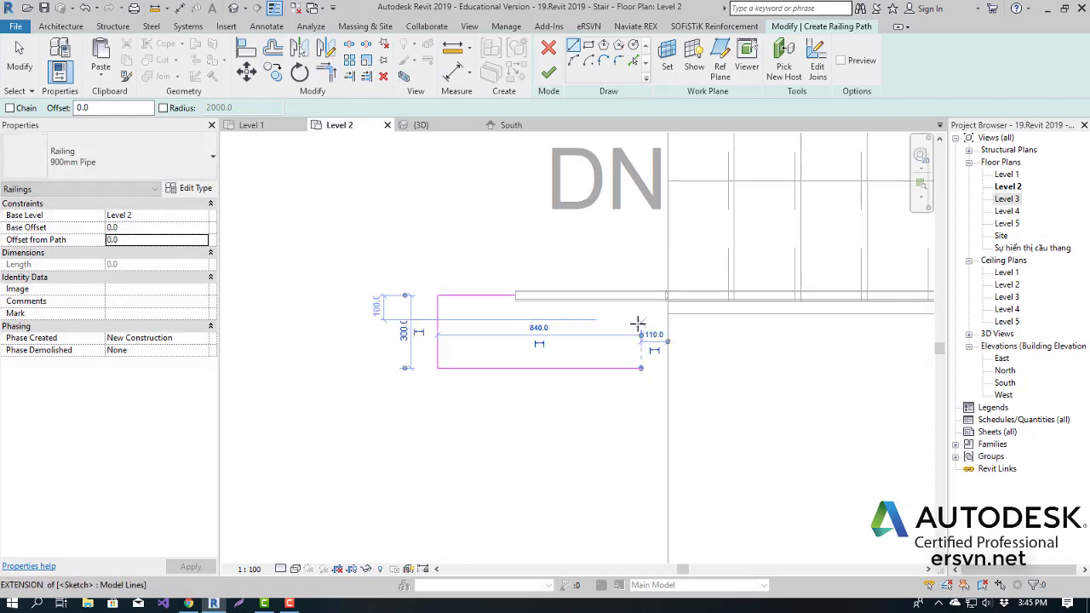
Draw the long final path line running down to the floor edge
scroll(608, 248, down, 2)
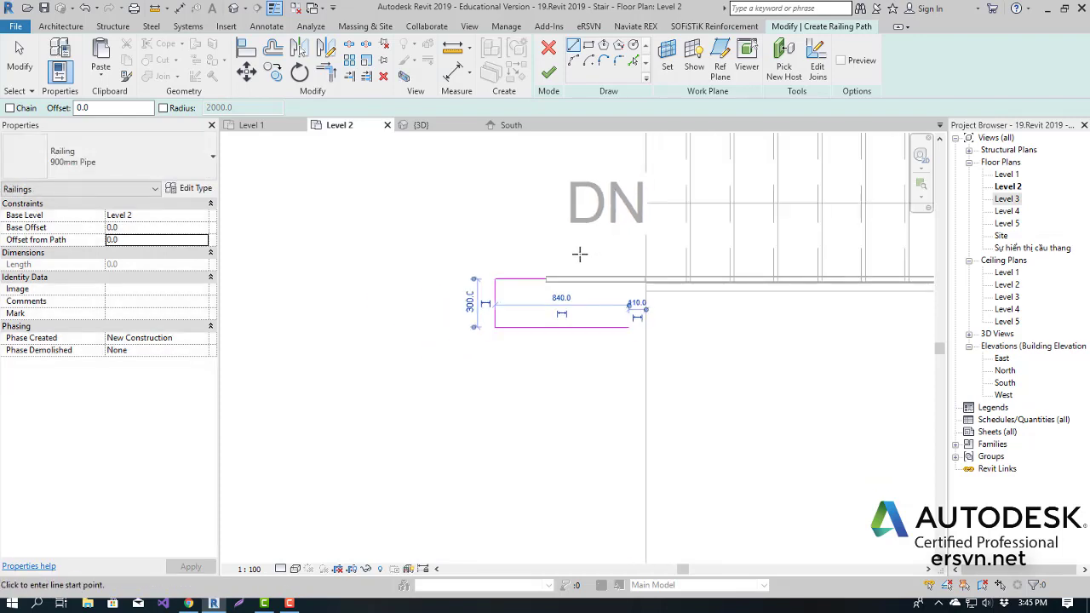
scroll(555, 215, down, 1)
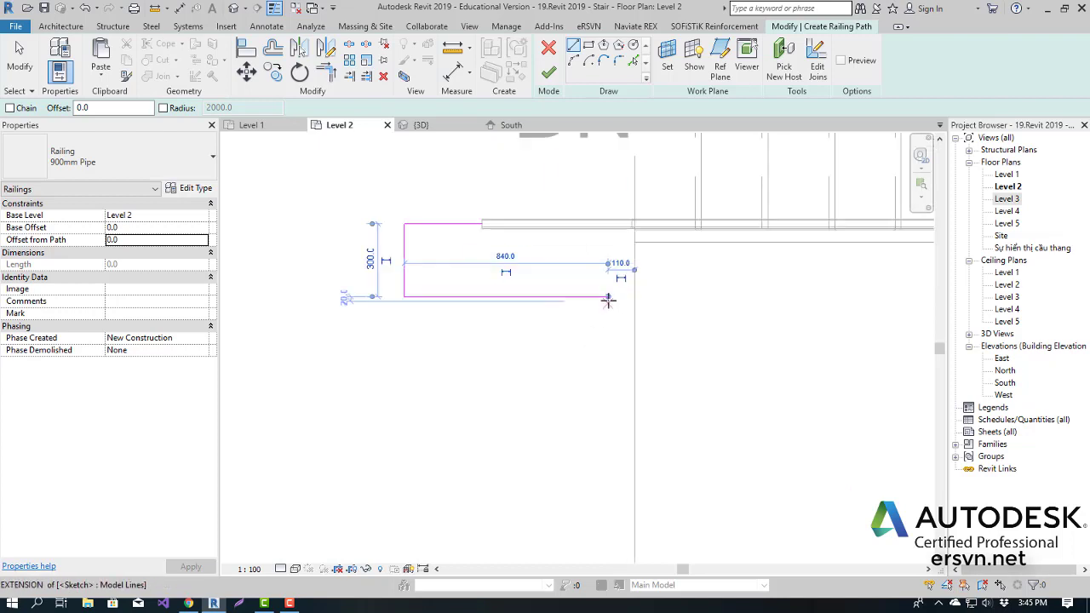
scroll(610, 300, up, 2)
click(609, 296)
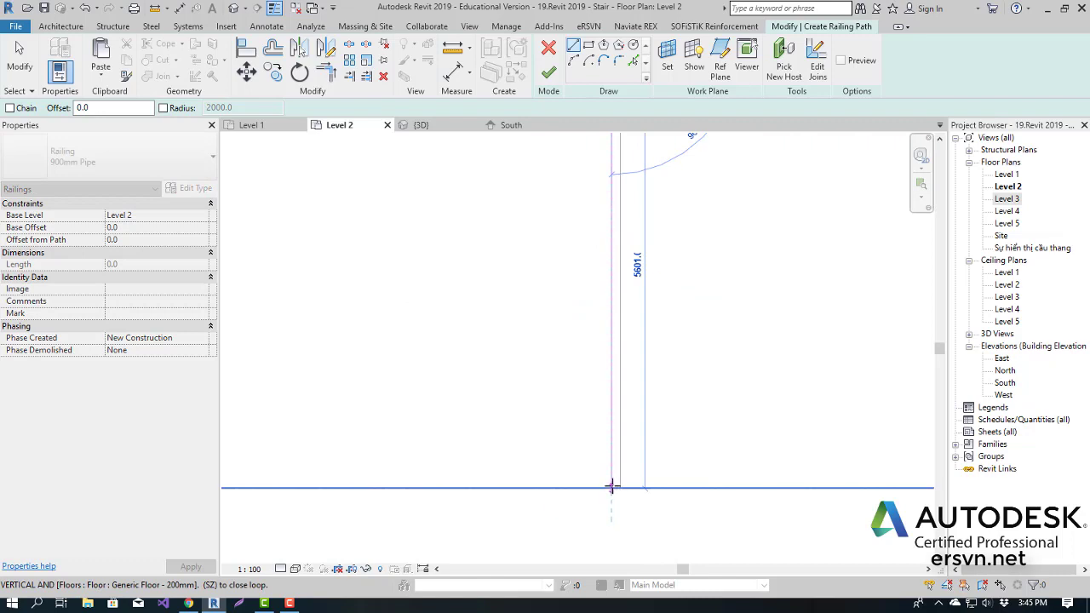
click(611, 487)
middle_drag(627, 369, 645, 368)
scroll(645, 368, up, 3)
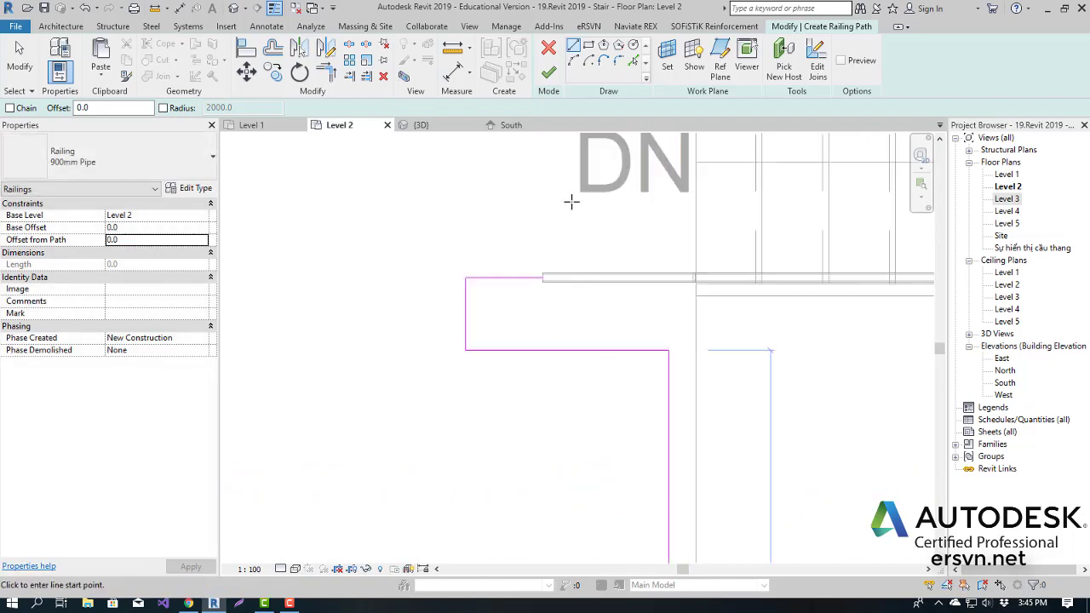
click(618, 61)
text(30)
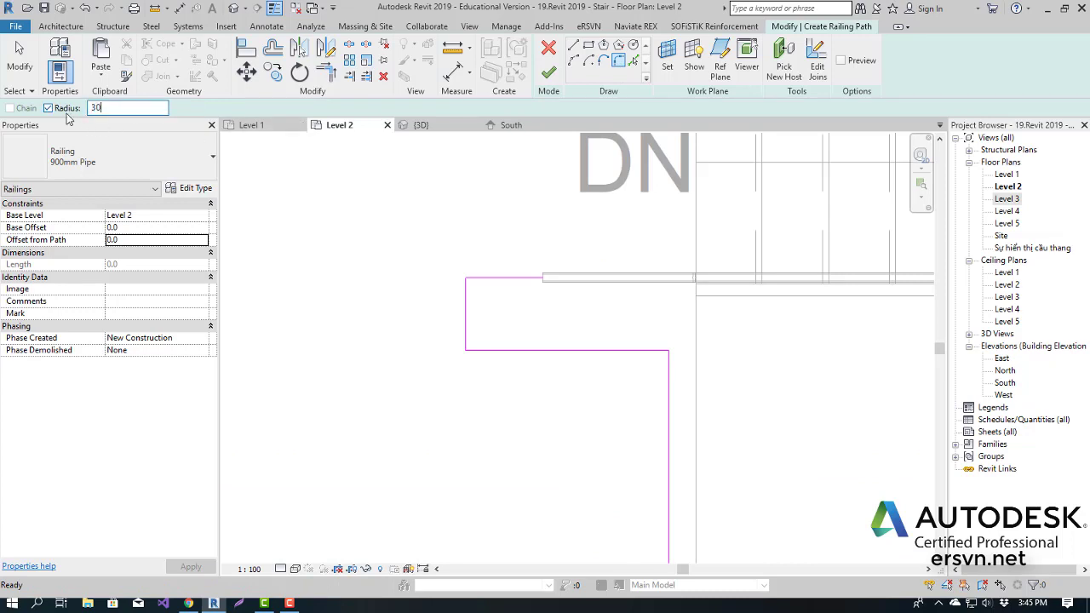
Replace a 30 fillet with radius 100, round three path corners, and finish the railing
scroll(465, 278, up, 2)
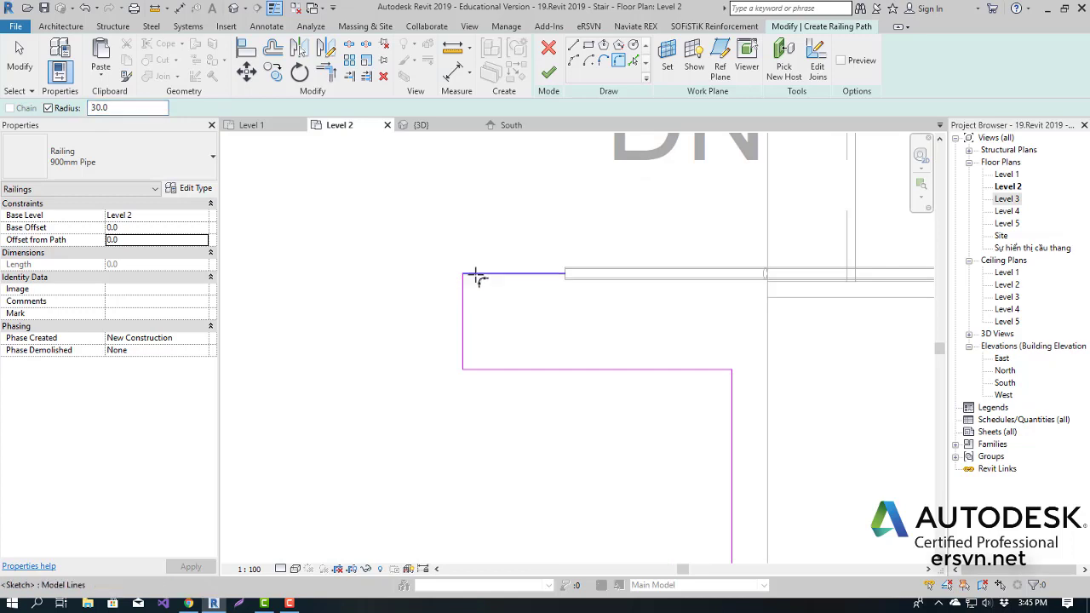
click(477, 277)
scroll(498, 258, up, 2)
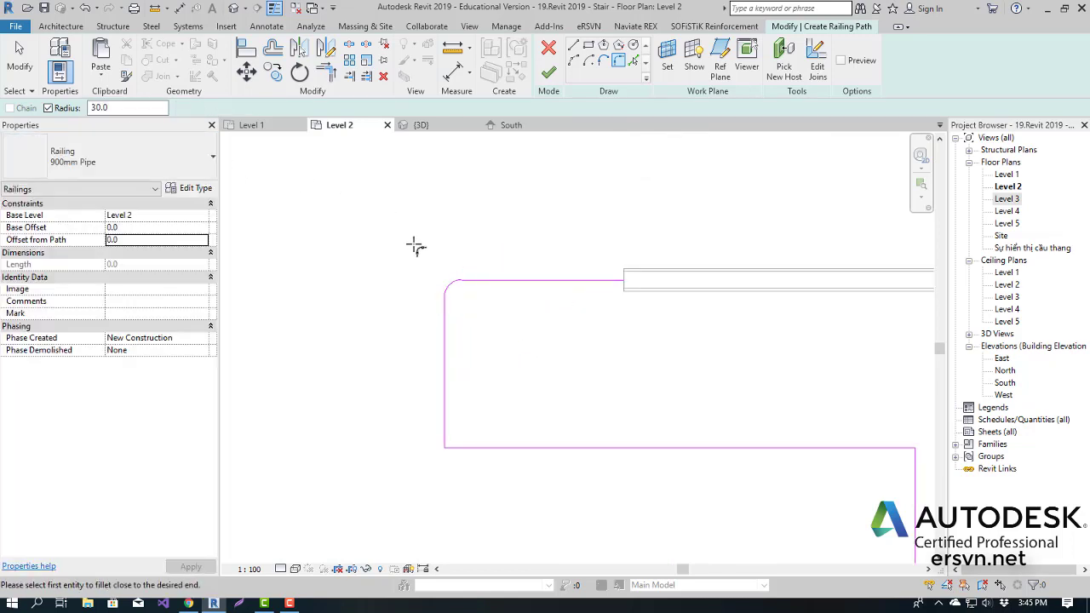
key(ctrl+z)
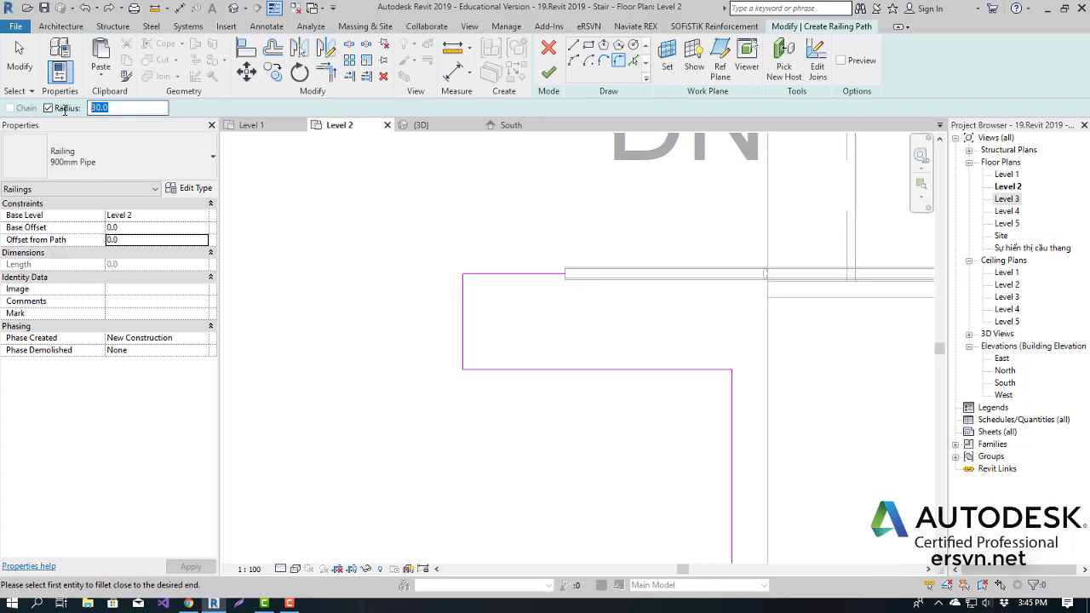
text(100)
key(Return)
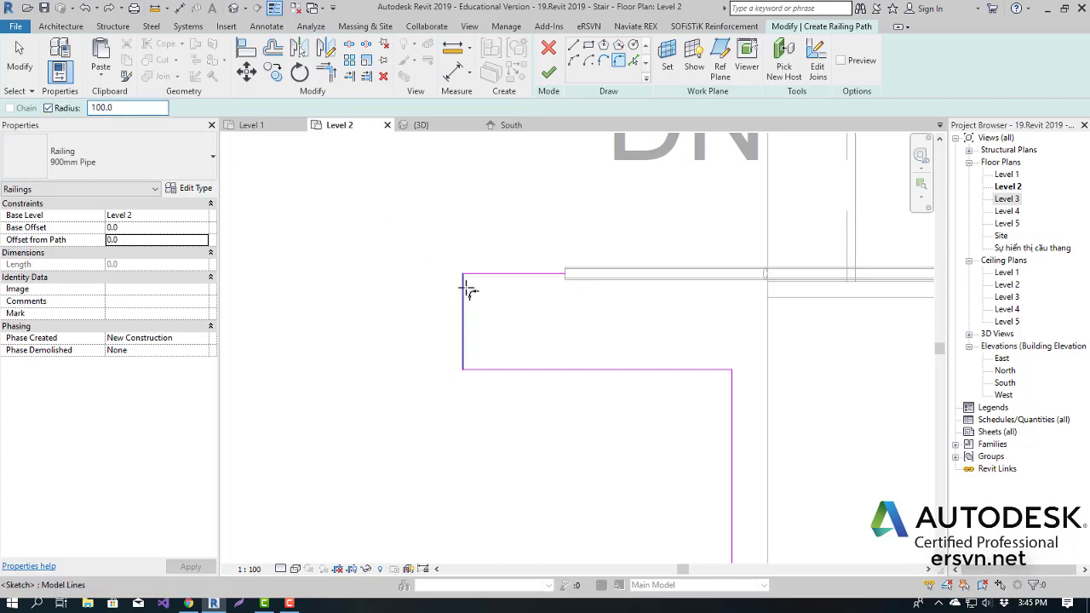
click(480, 274)
click(463, 345)
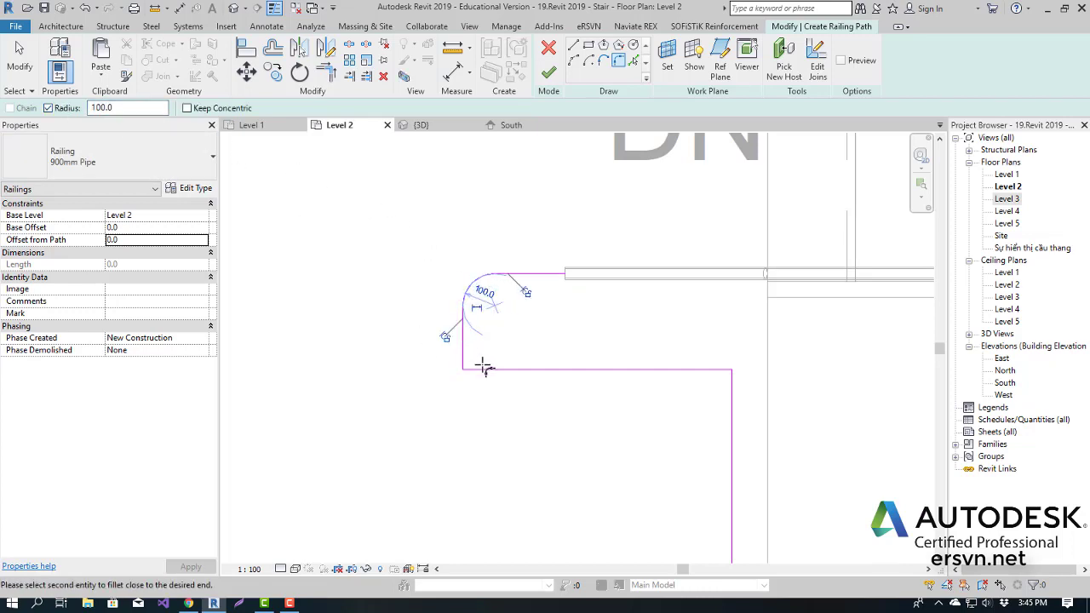
click(510, 370)
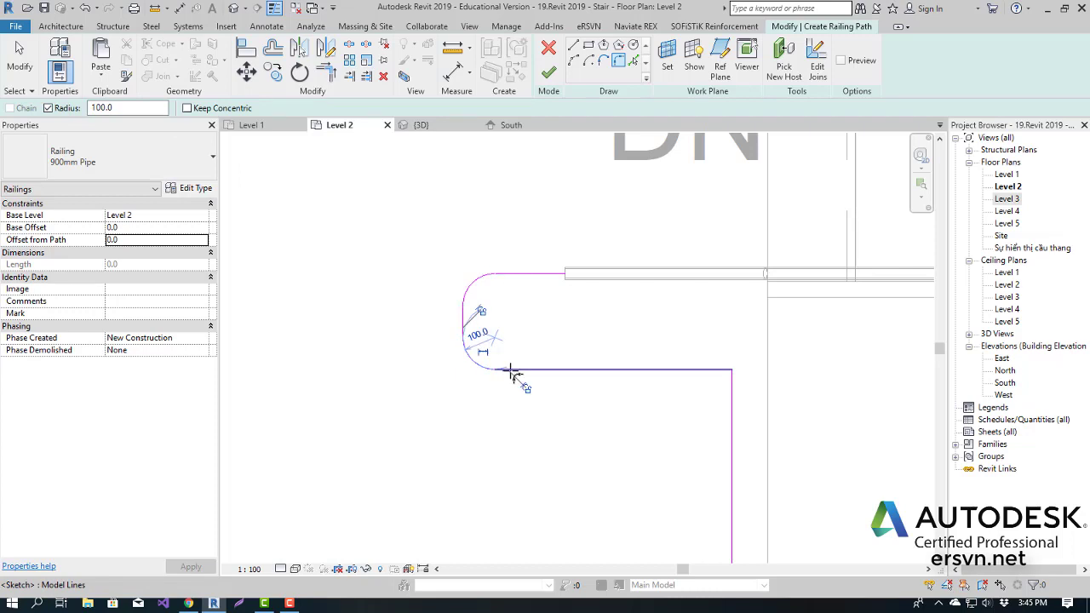
click(734, 394)
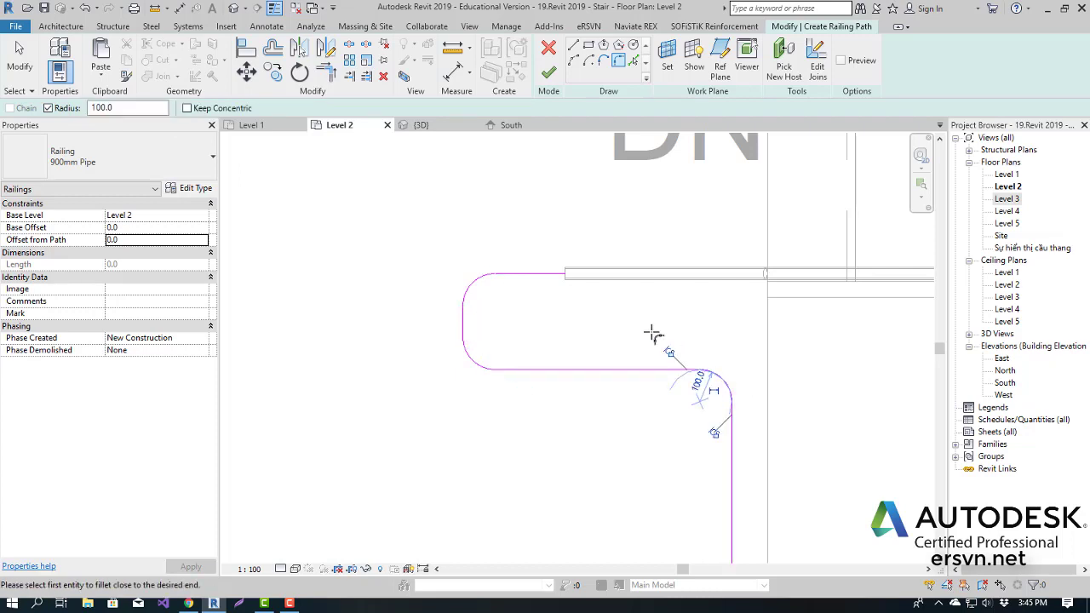
click(548, 73)
Deselect the finished railing and orbit the 3D view to inspect the new rounded railing
scroll(505, 207, down, 2)
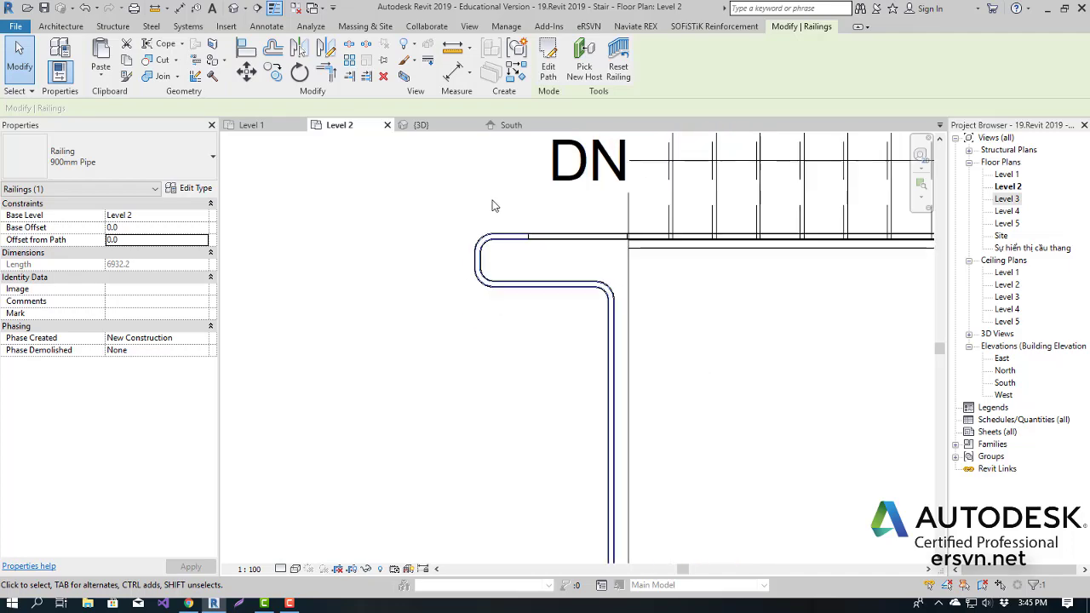
scroll(494, 209, down, 2)
click(484, 191)
click(421, 125)
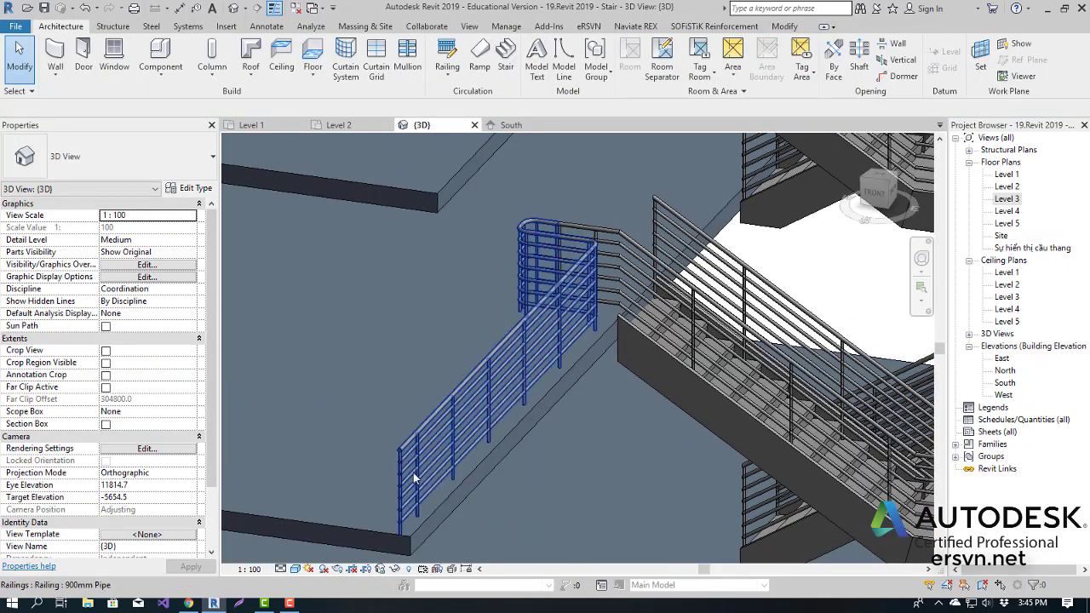
mouse_move(610, 291)
shift+middle_down()
mouse_move(499, 340)
mouse_move(538, 269)
shift+middle_up()
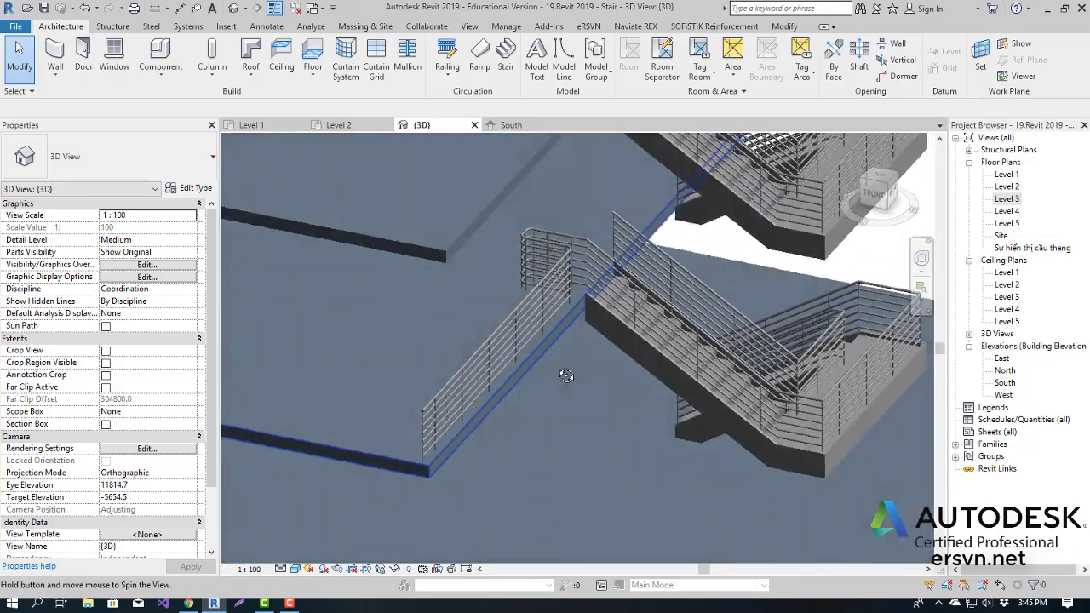
scroll(538, 269, up, 2)
scroll(545, 281, up, 2)
scroll(562, 306, up, 2)
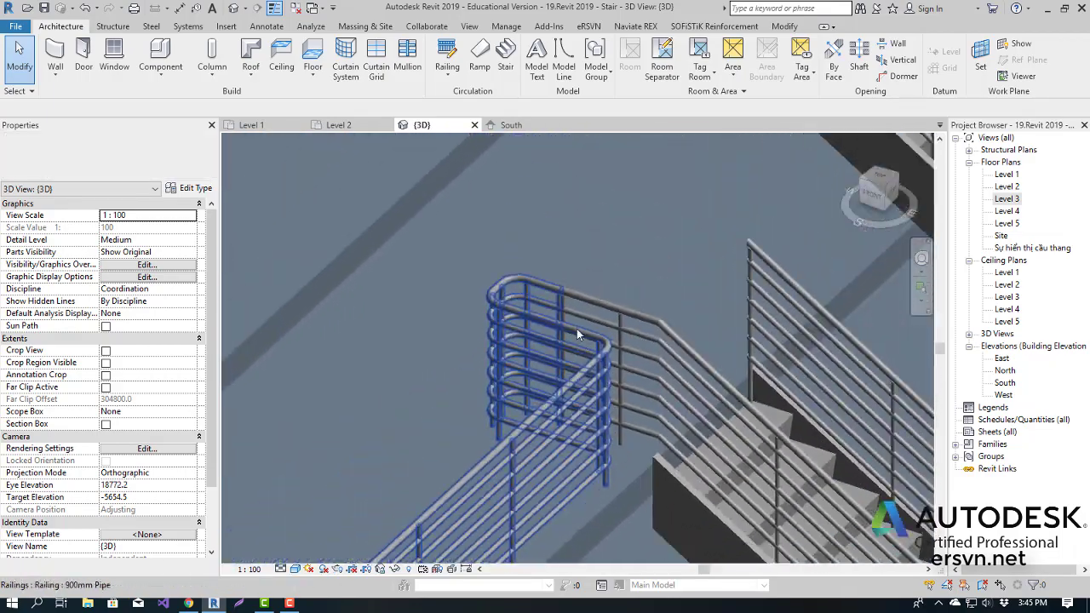
scroll(576, 329, up, 1)
scroll(571, 317, up, 3)
scroll(570, 318, up, 2)
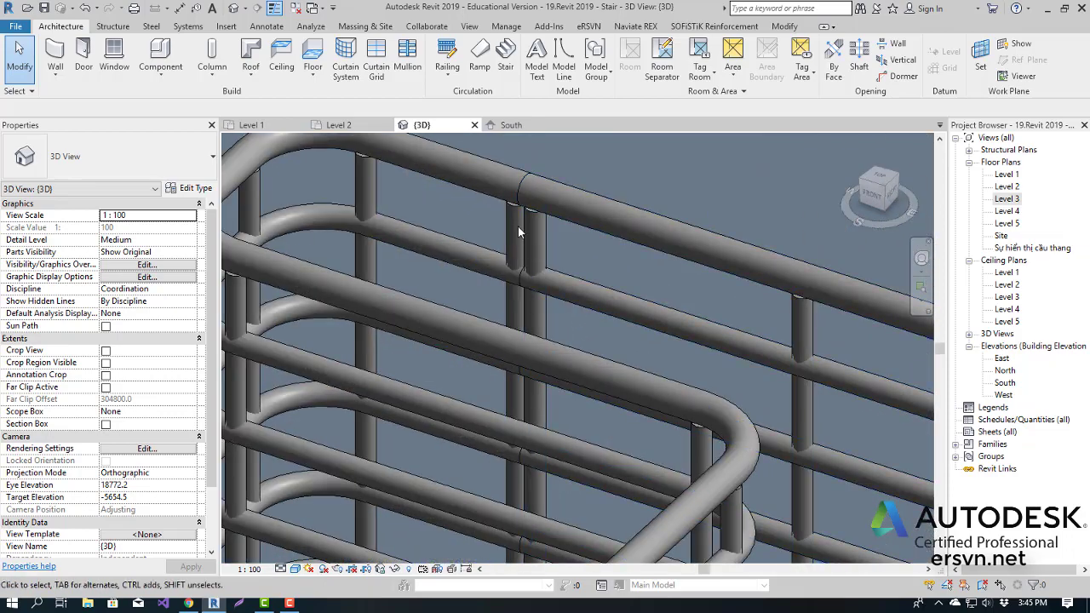
Zoom out, pan across the stair railings, and return to the Level 2 plan
scroll(472, 239, down, 2)
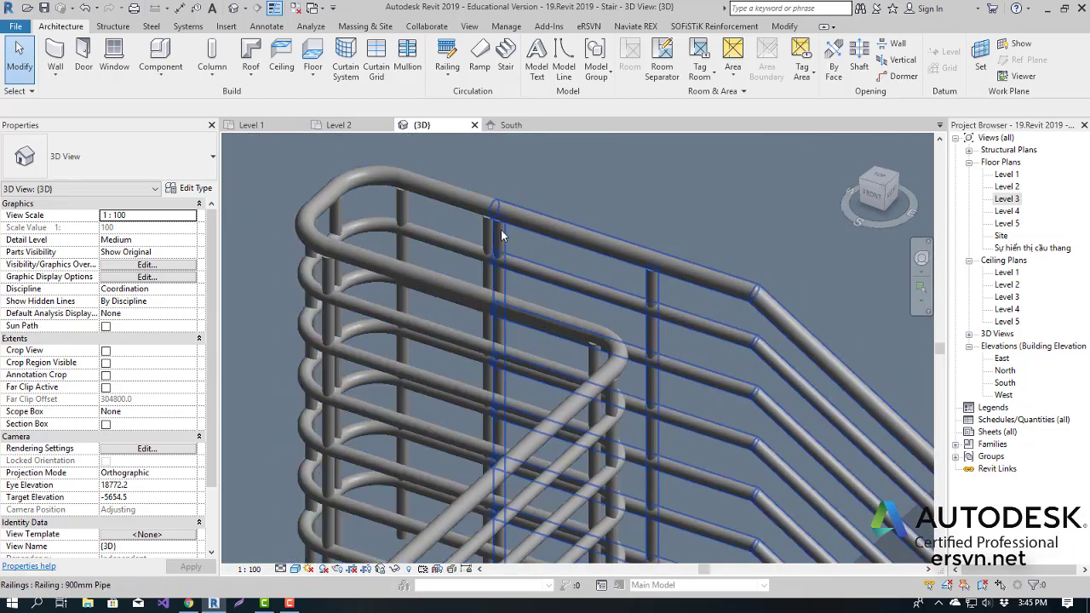
scroll(496, 245, down, 1)
scroll(511, 256, down, 3)
middle_drag(553, 288, 342, 173)
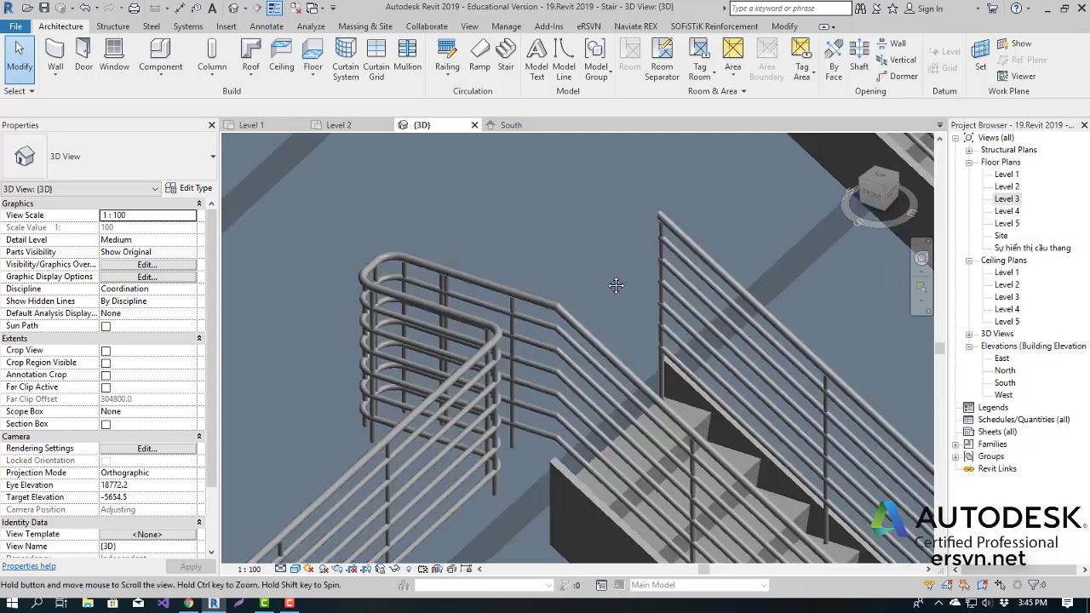
click(338, 125)
Pan to the DN run and select its inner 900mm Pipe railing
middle_drag(526, 304, 525, 486)
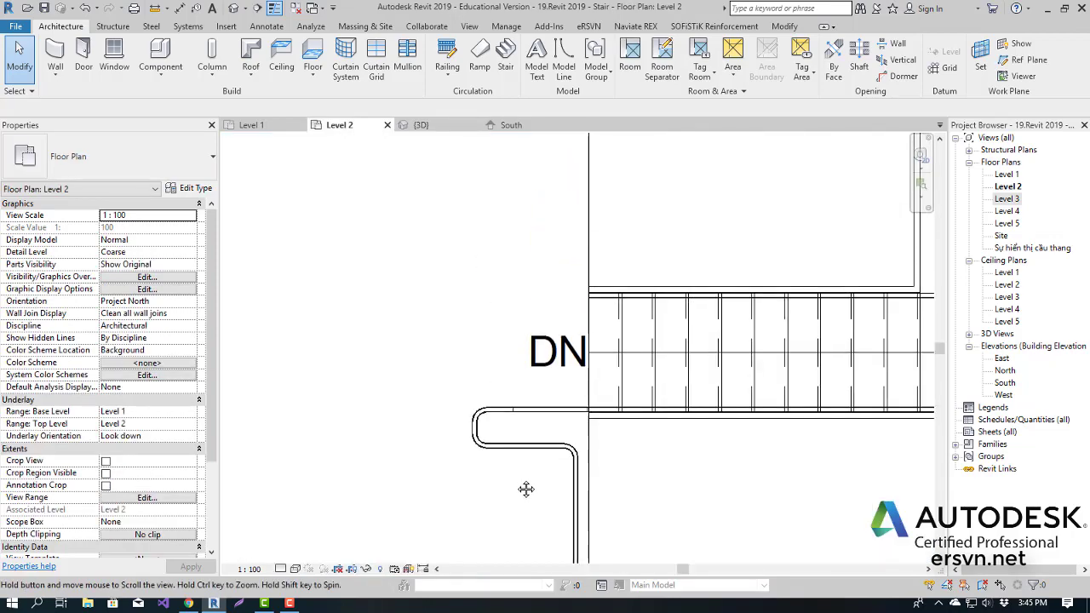
scroll(570, 336, up, 2)
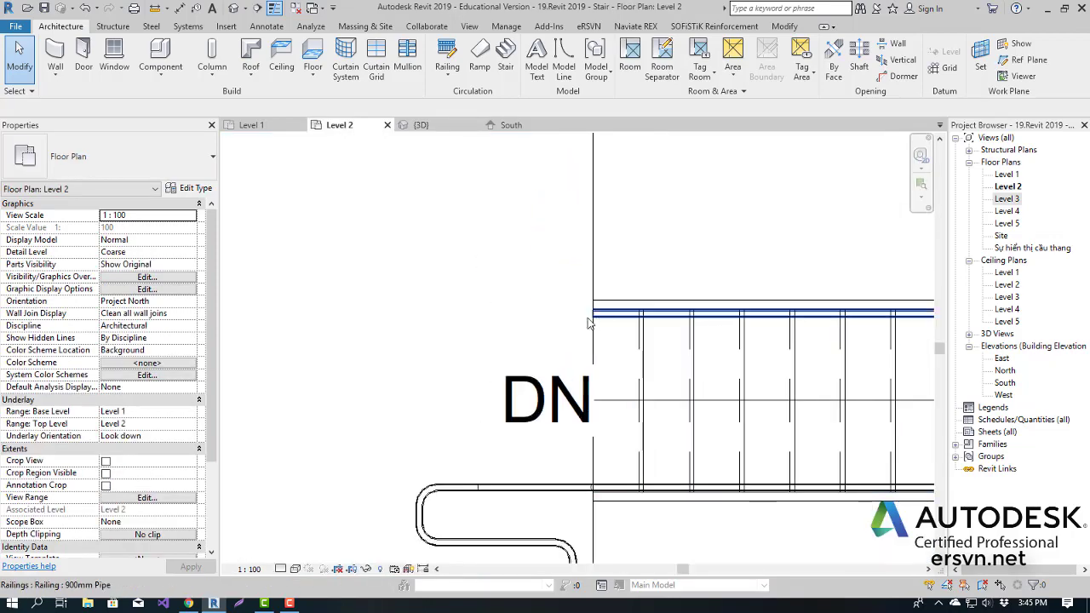
middle_drag(588, 322, 521, 315)
scroll(521, 315, down, 2)
scroll(522, 315, up, 1)
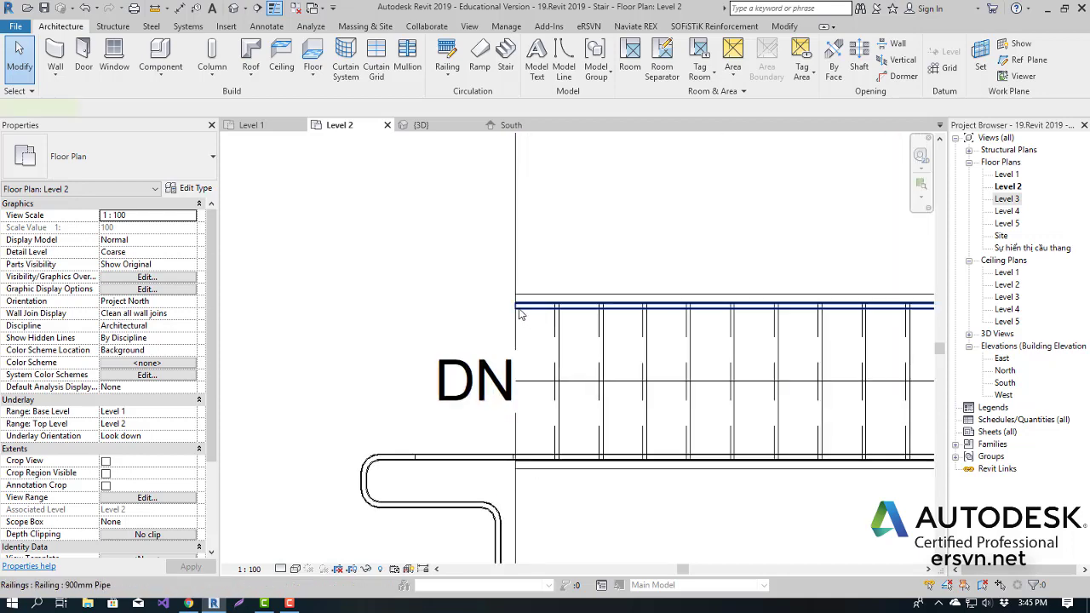
click(522, 315)
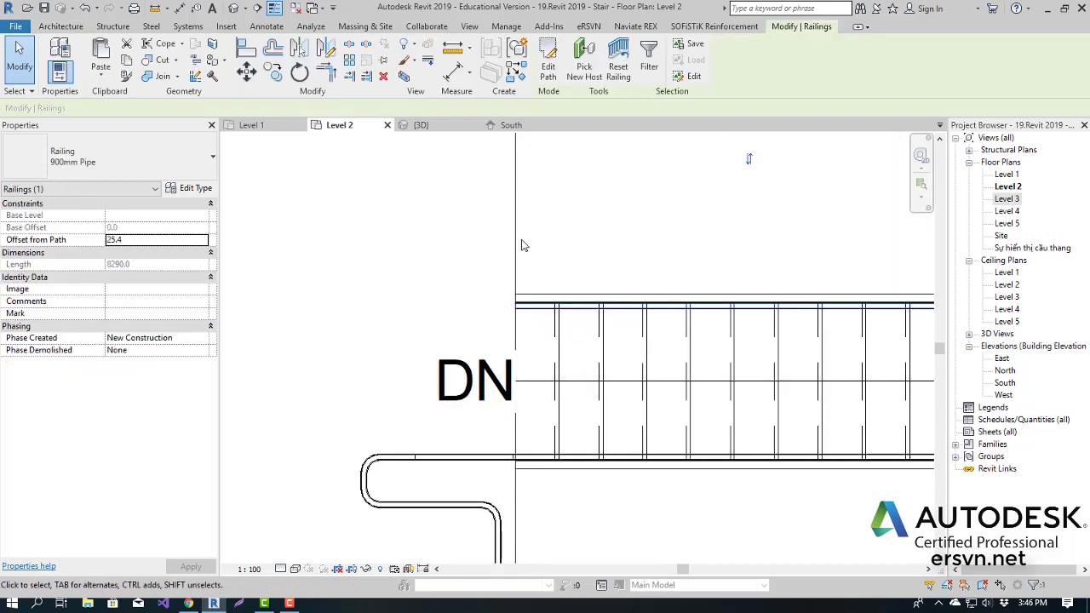
Edit the railing path, extending its top line past the stair to 3140, and finish
mouse_move(521, 246)
middle_down()
mouse_move(523, 345)
mouse_move(500, 384)
middle_up()
scroll(511, 358, down, 2)
middle_drag(516, 349, 597, 355)
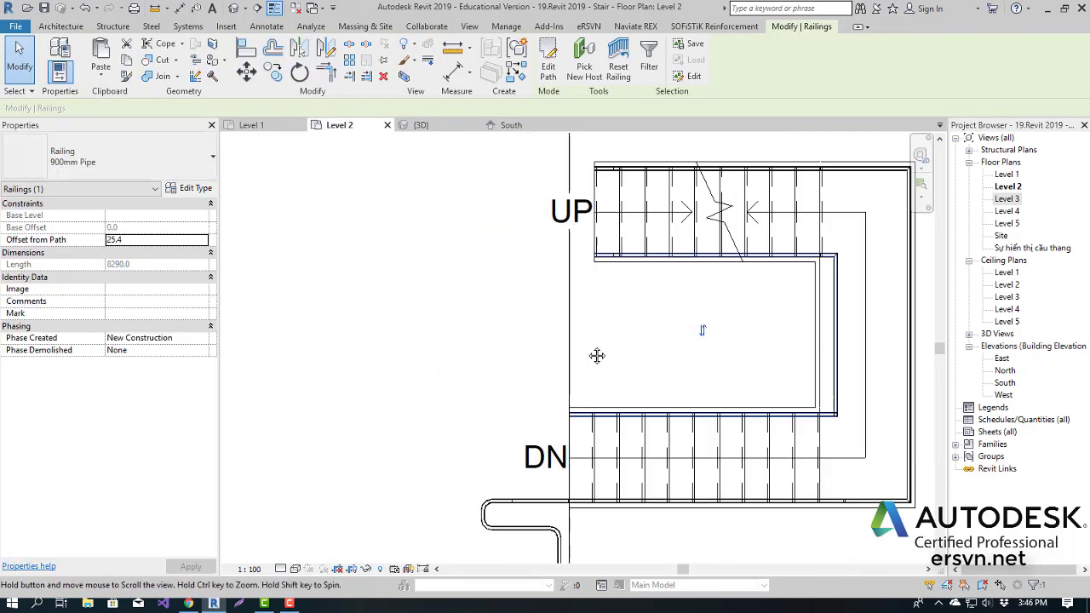
scroll(582, 379, up, 1)
drag(571, 241, 499, 119)
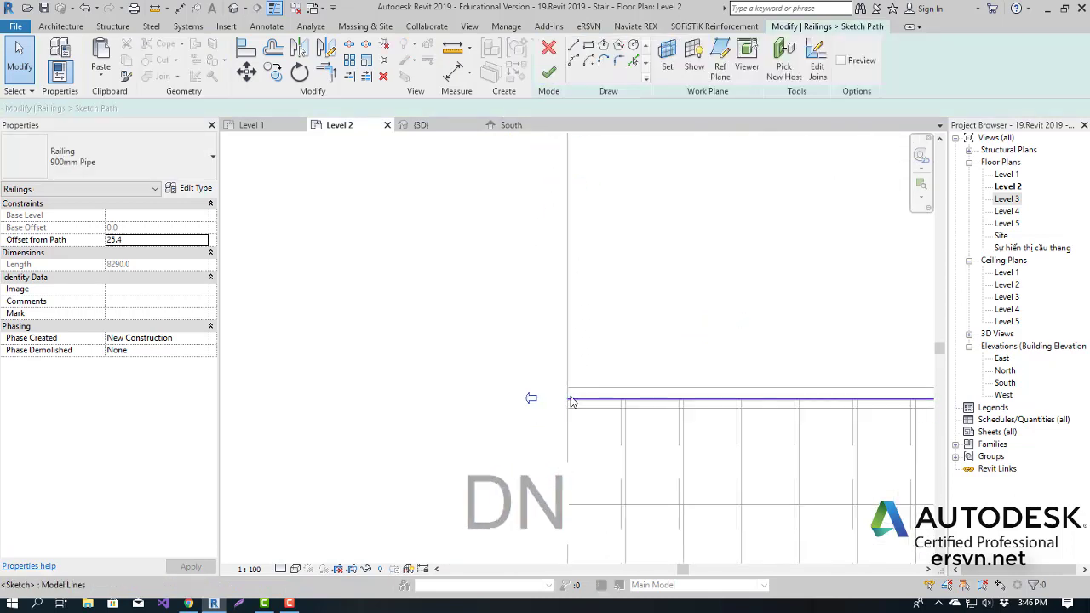
click(570, 402)
mouse_move(511, 333)
middle_down()
mouse_move(588, 161)
mouse_move(631, 230)
middle_up()
drag(632, 230, 620, 226)
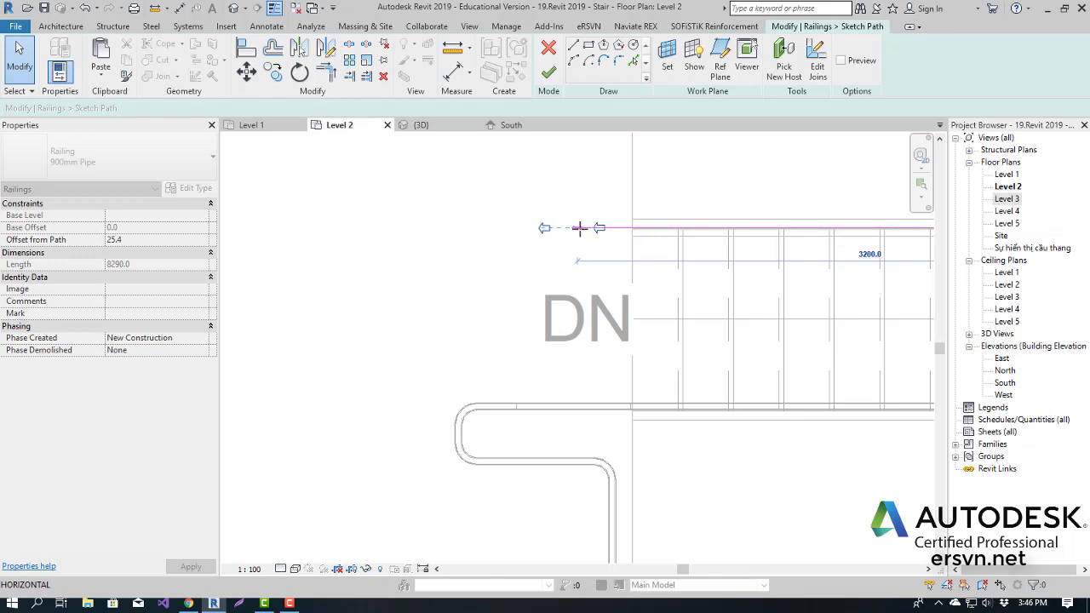
click(549, 72)
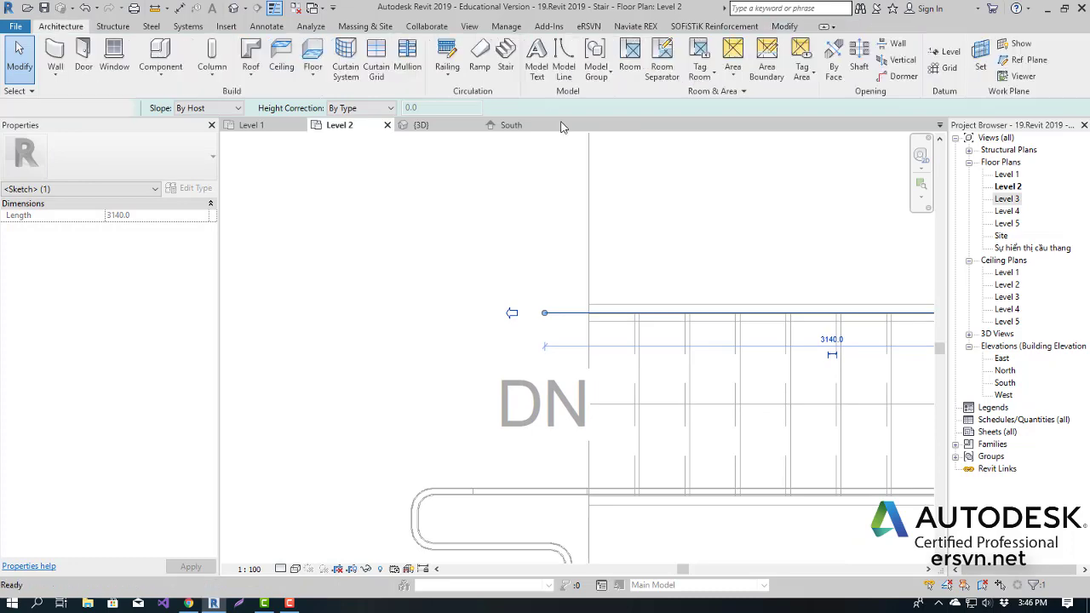
Check the 8530-long railing in 3D, then return to the Level 2 plan
click(449, 129)
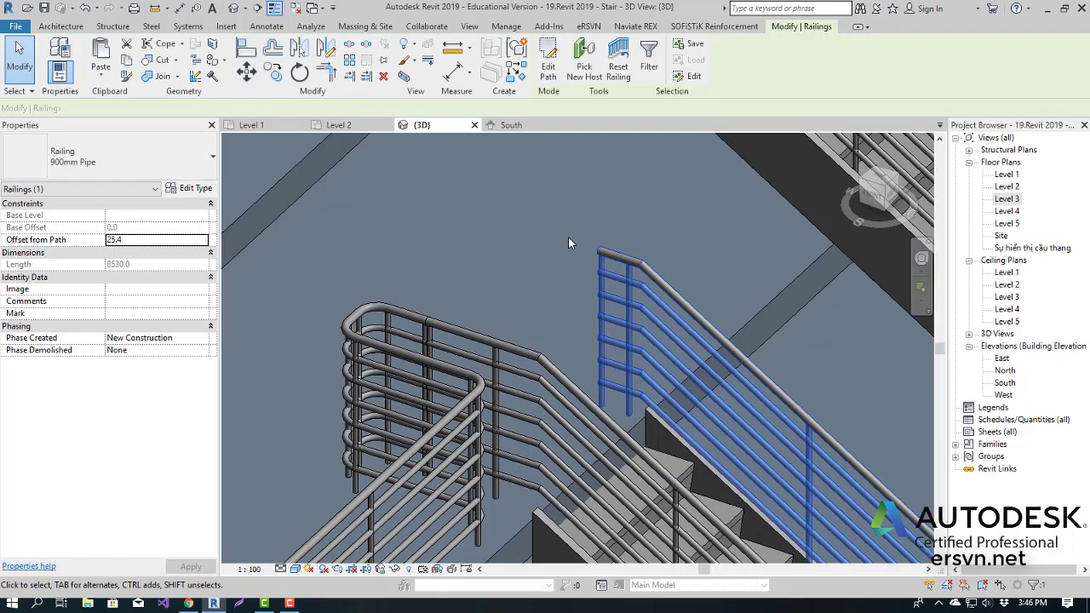
click(339, 126)
middle_drag(485, 289, 487, 500)
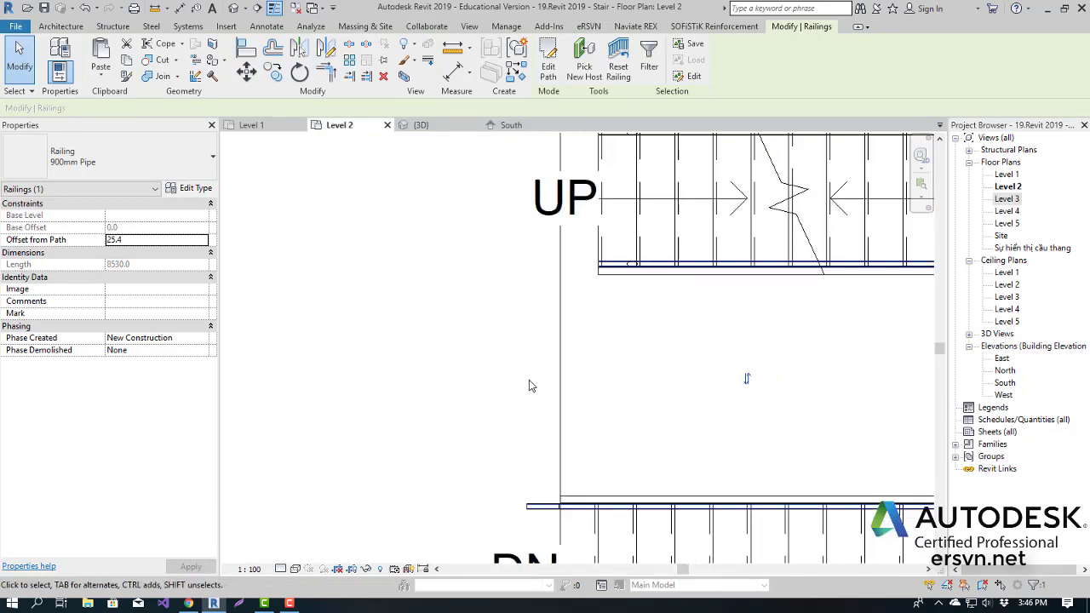
Start a new railing of the same type from the selected railing via Create Similar
scroll(529, 386, down, 1)
scroll(523, 346, down, 1)
scroll(542, 317, down, 1)
scroll(540, 374, down, 1)
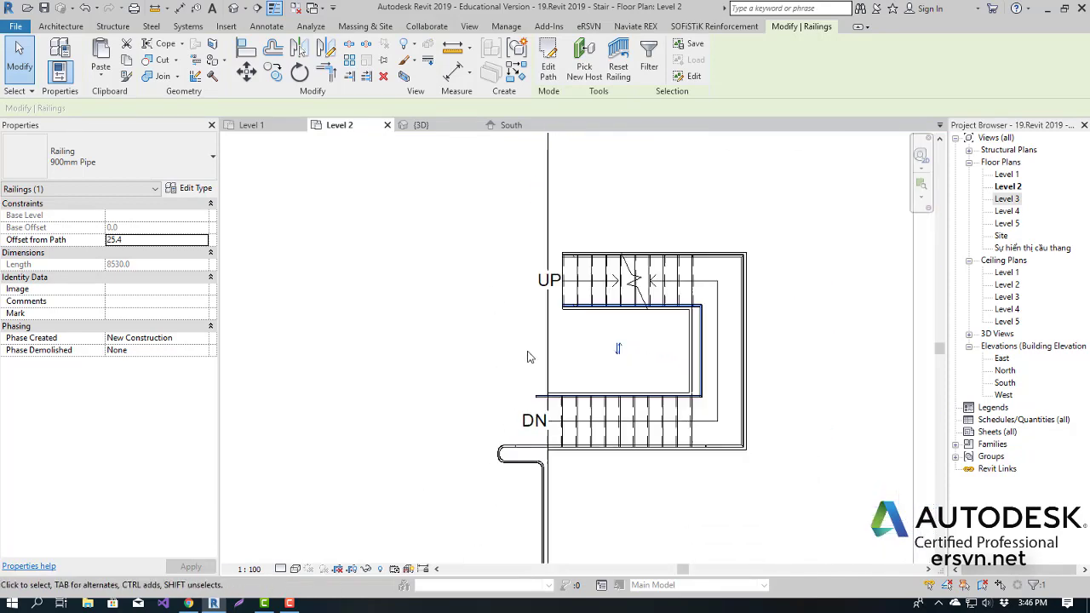
scroll(528, 357, up, 1)
scroll(541, 360, up, 1)
scroll(561, 364, up, 1)
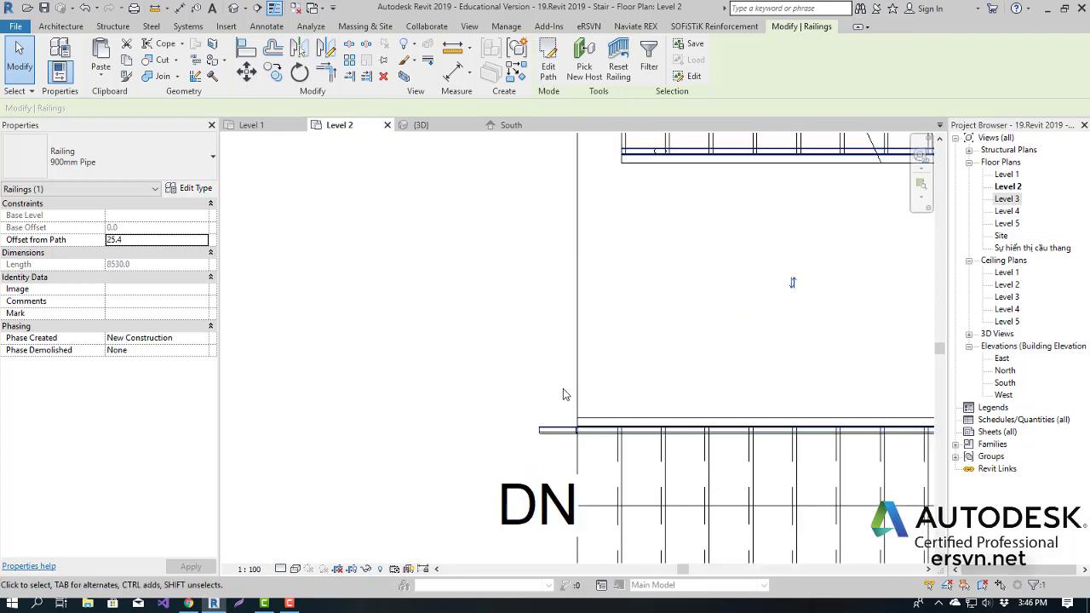
right_click(551, 428)
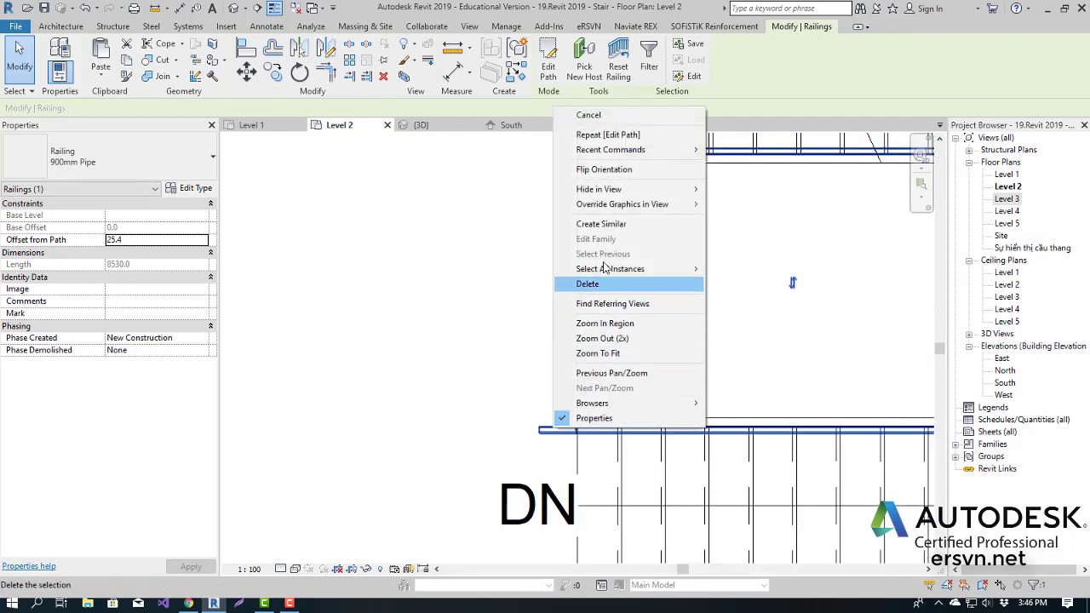
click(610, 223)
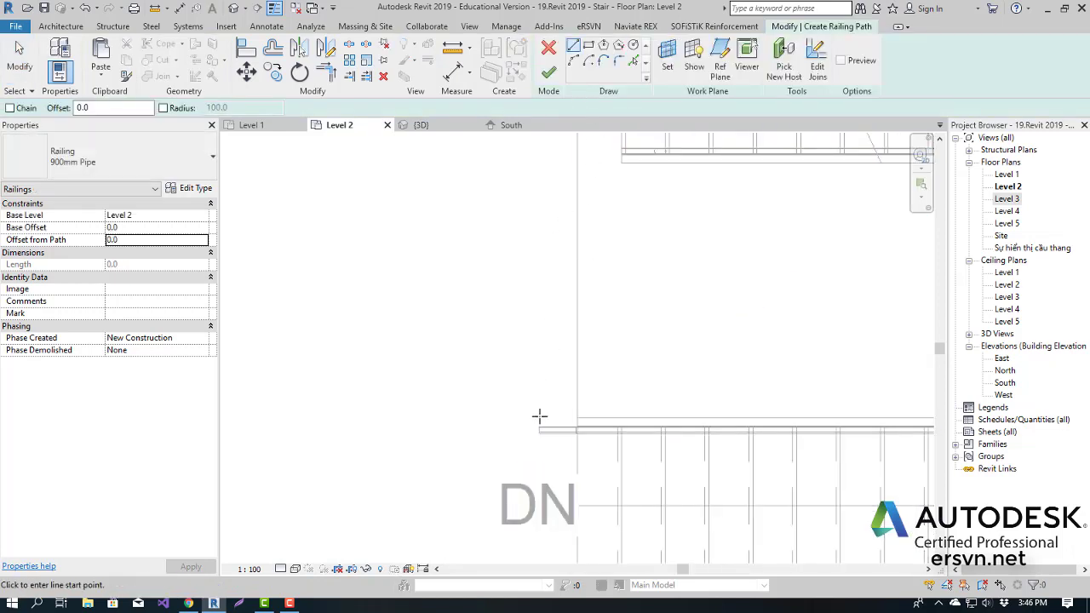
Sketch the squared path: 400 out, 1725.4 up, then back to the stair edge at the UP run
scroll(530, 434, up, 2)
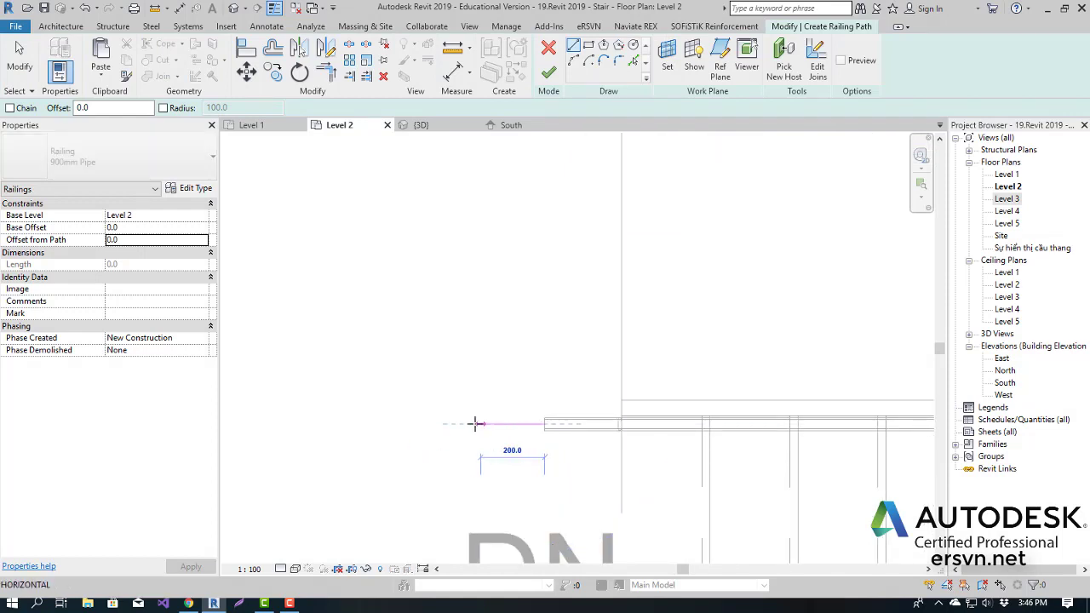
scroll(475, 423, down, 2)
scroll(466, 422, down, 2)
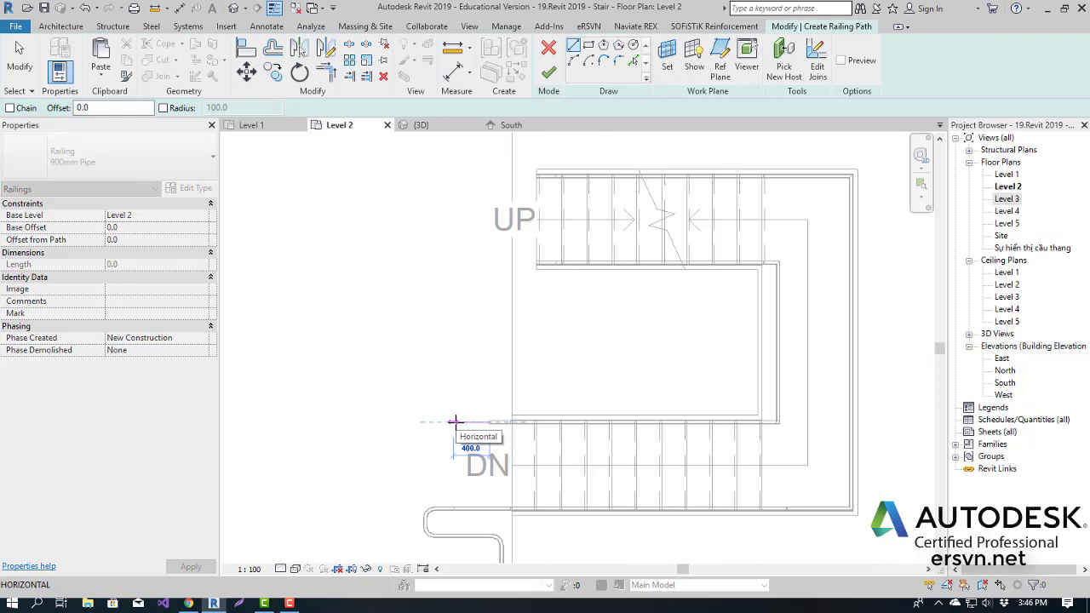
click(455, 421)
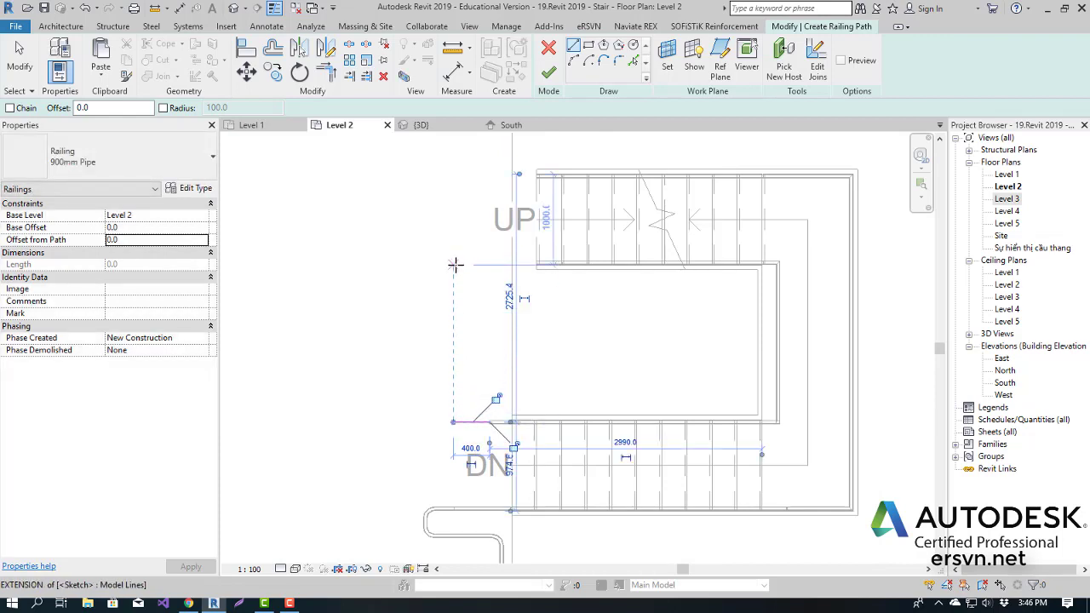
click(454, 265)
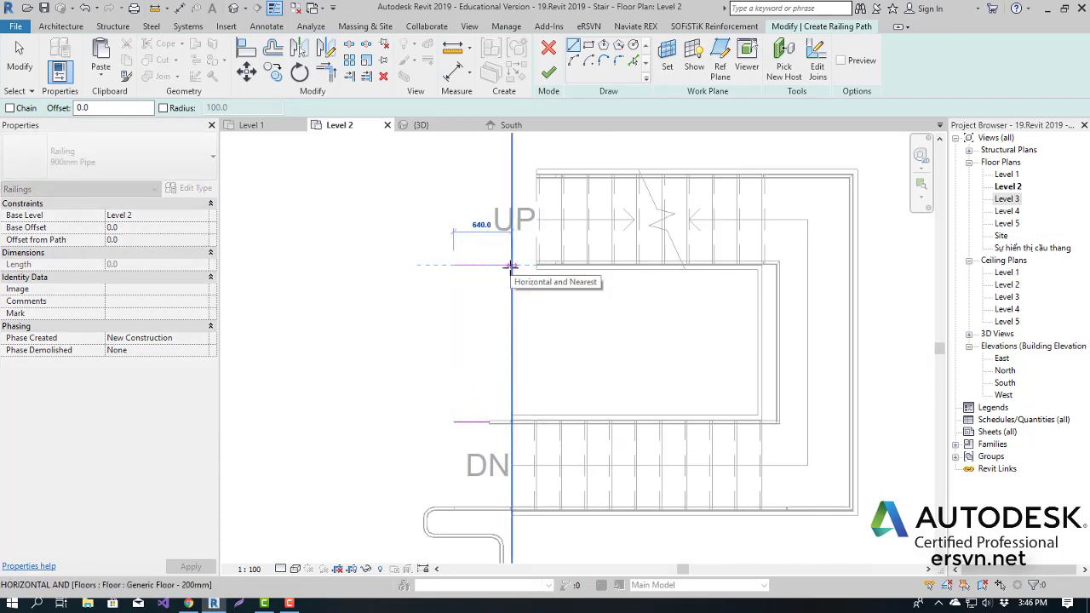
click(511, 265)
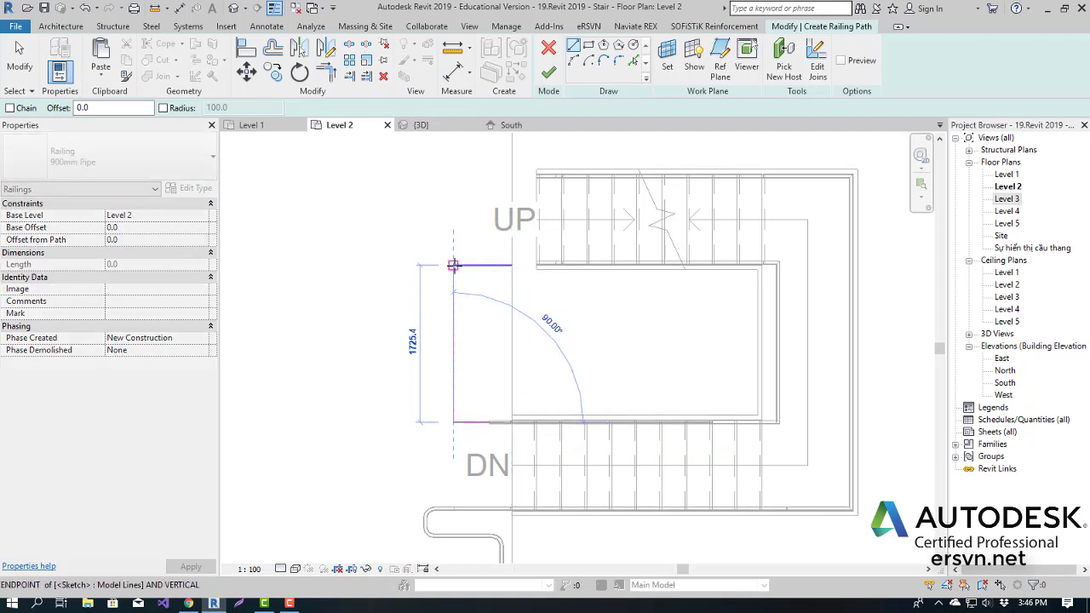
click(454, 264)
scroll(473, 219, up, 2)
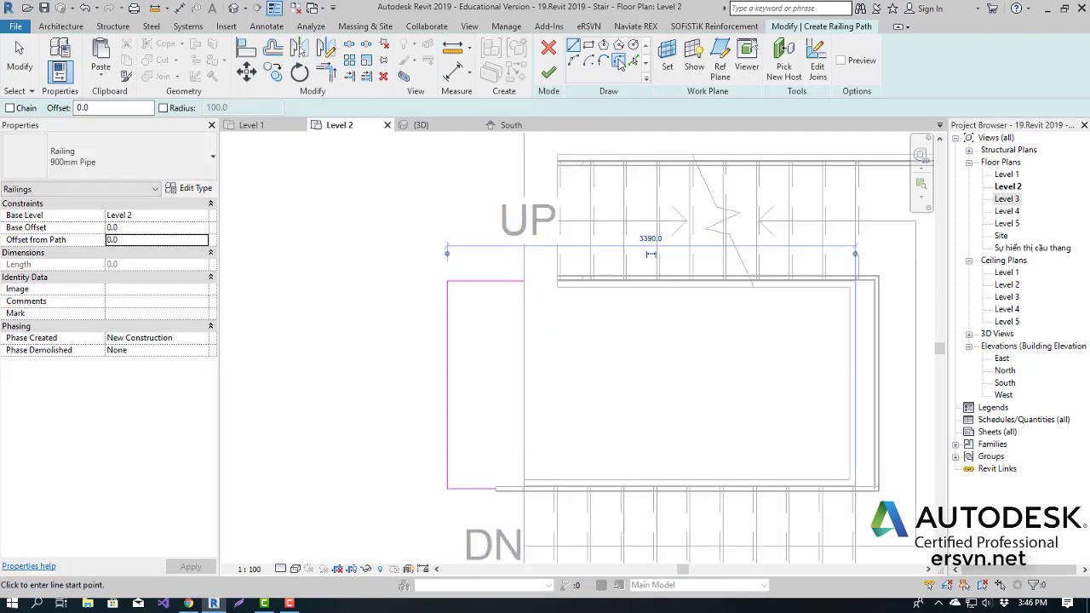
Fillet both outer path corners at radius 100 and finish the 2679.6-long railing
click(619, 61)
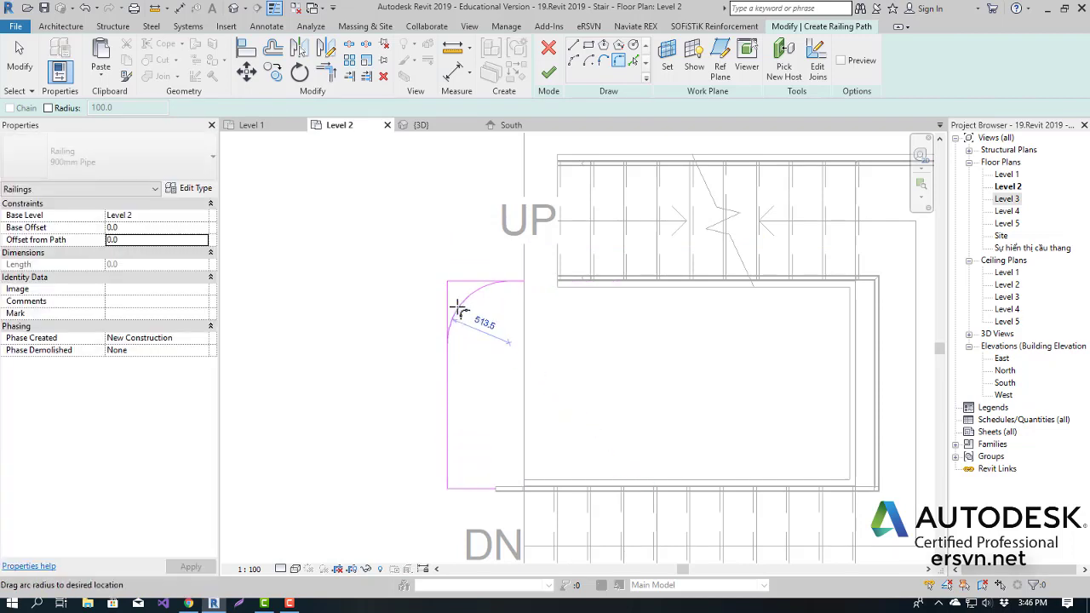
key(Escape)
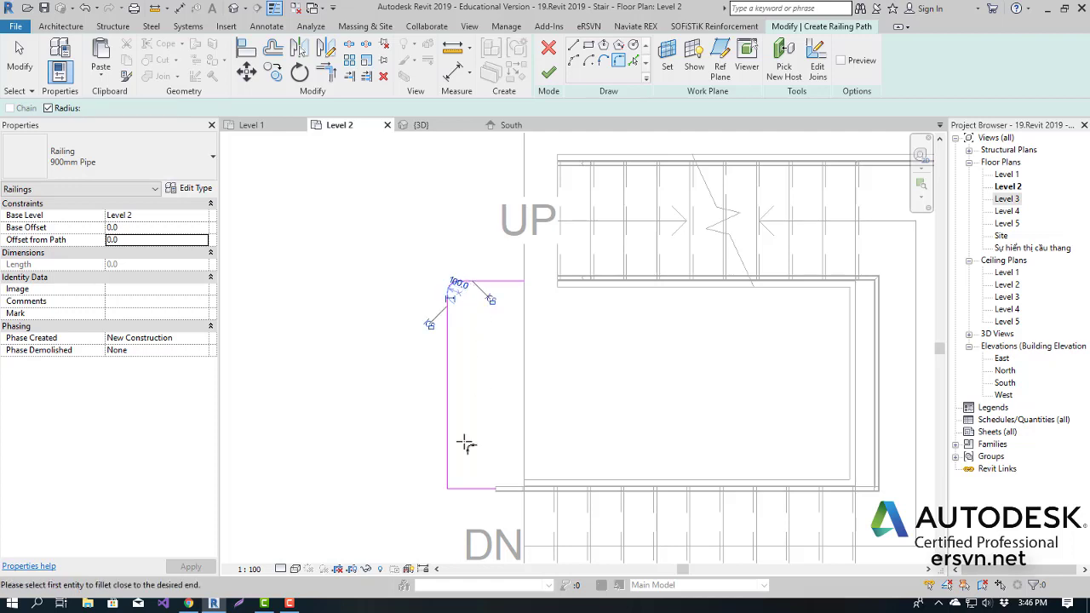
click(469, 491)
scroll(462, 347, down, 2)
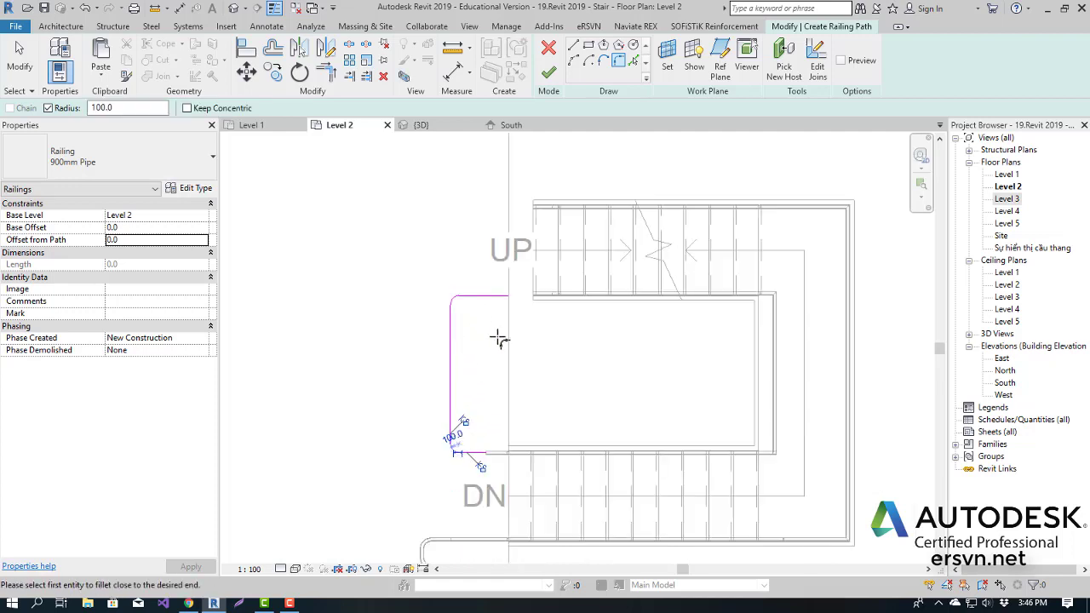
key(Escape)
scroll(494, 311, up, 1)
scroll(499, 305, up, 1)
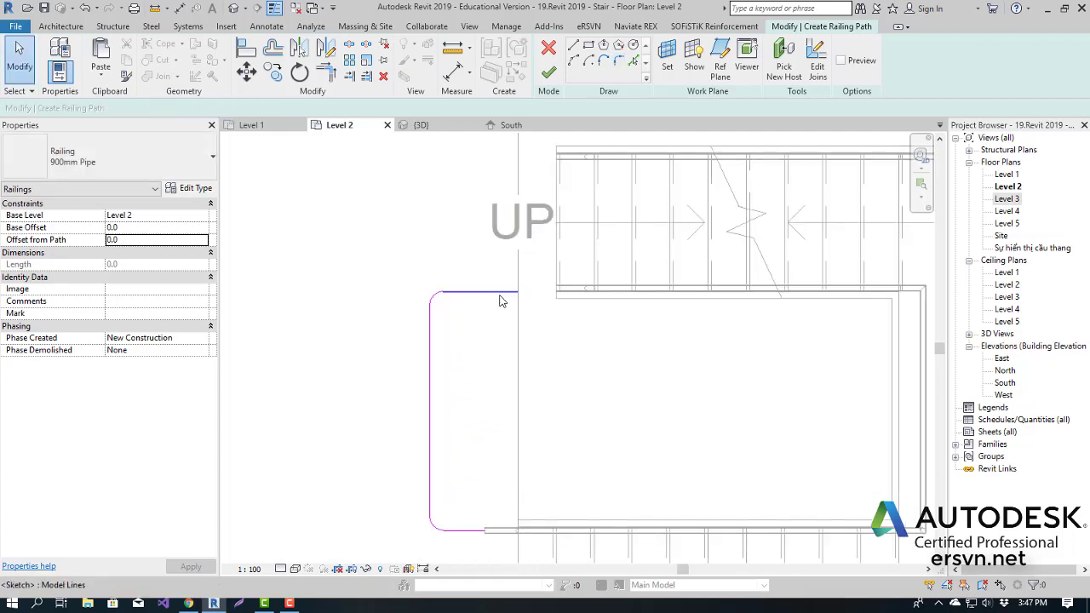
click(548, 75)
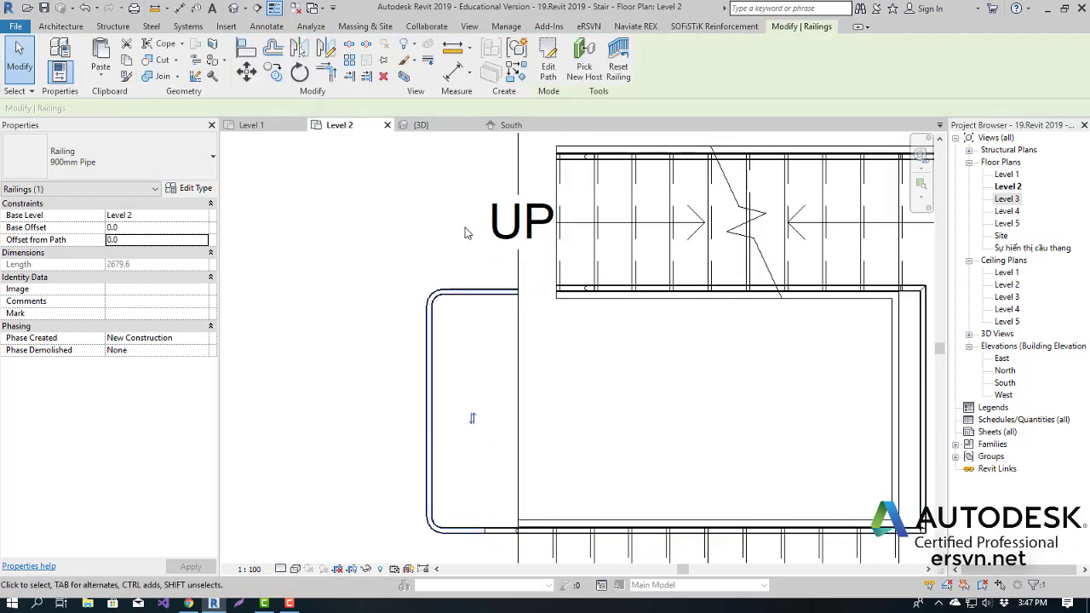
Orbit the 3D view around the new rounded railing linking the DN and UP flight railings
scroll(473, 421, down, 2)
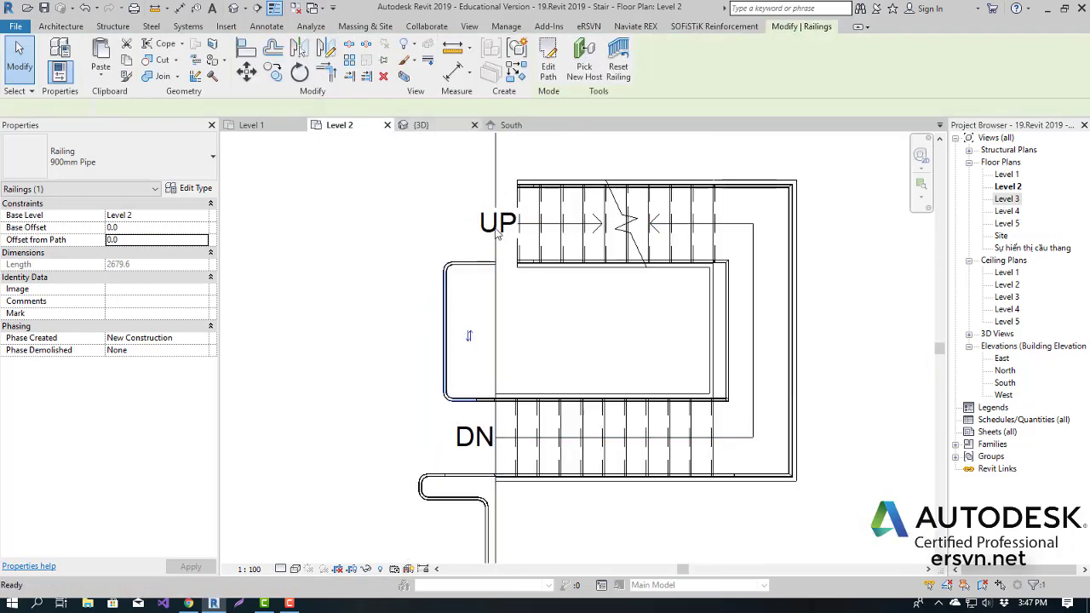
click(421, 124)
mouse_move(515, 344)
shift+middle_down()
mouse_move(832, 319)
mouse_move(703, 244)
mouse_move(652, 253)
mouse_move(669, 207)
mouse_move(640, 336)
shift+middle_up()
scroll(640, 336, up, 3)
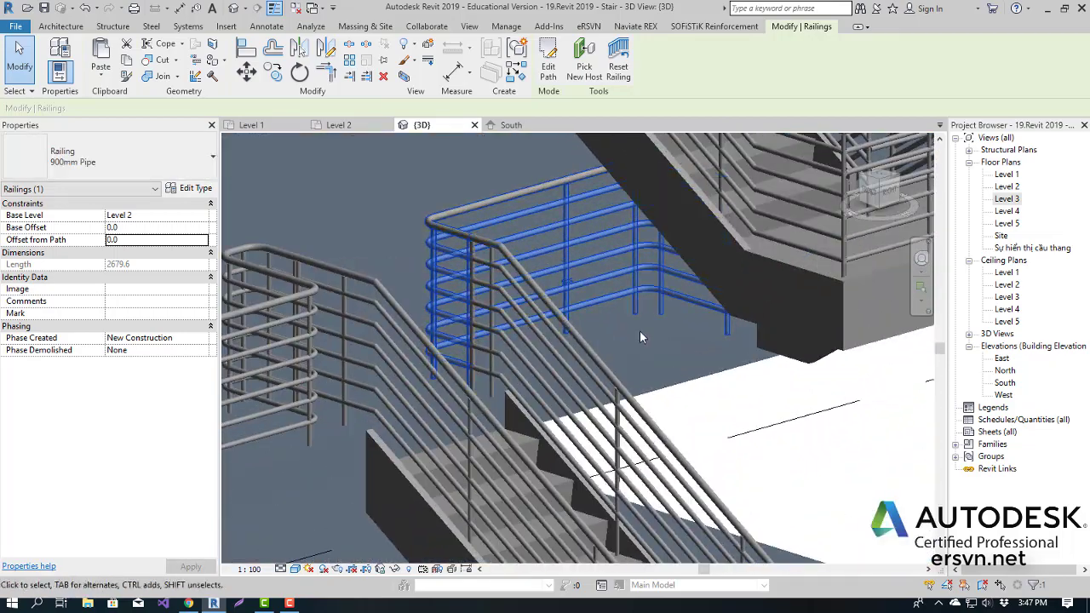
mouse_move(677, 314)
shift+middle_down()
mouse_move(614, 341)
mouse_move(591, 335)
shift+middle_up()
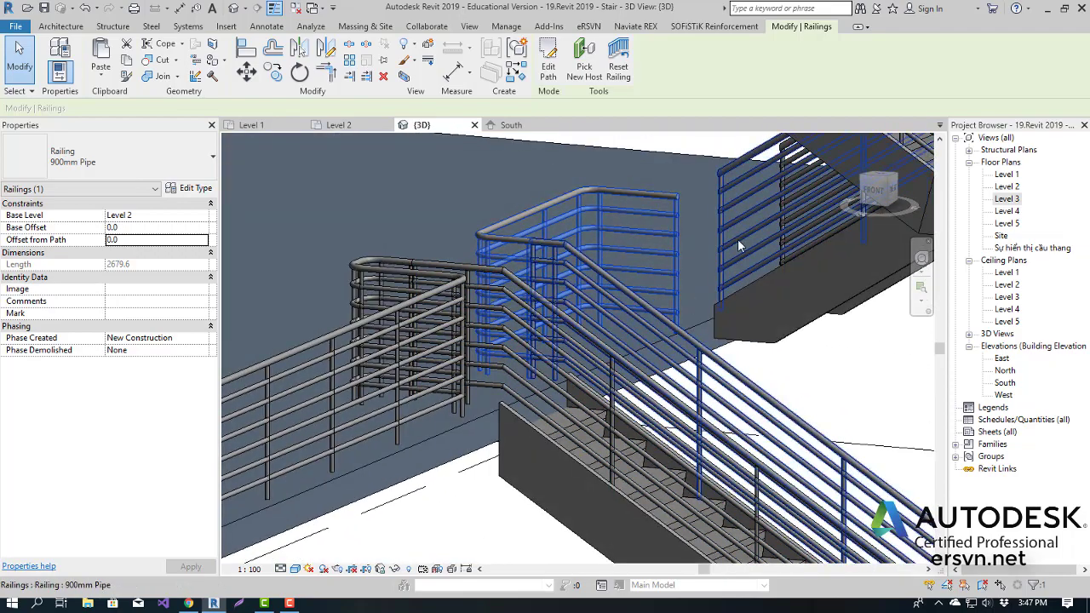
mouse_move(738, 246)
shift+middle_down()
mouse_move(725, 348)
mouse_move(792, 316)
mouse_move(687, 251)
mouse_move(716, 267)
shift+middle_up()
scroll(725, 347, down, 2)
scroll(732, 340, down, 1)
click(594, 409)
mouse_move(593, 409)
shift+middle_down()
mouse_move(644, 428)
mouse_move(689, 348)
mouse_move(742, 378)
mouse_move(559, 352)
mouse_move(564, 380)
mouse_move(550, 387)
shift+middle_up()
scroll(546, 375, up, 2)
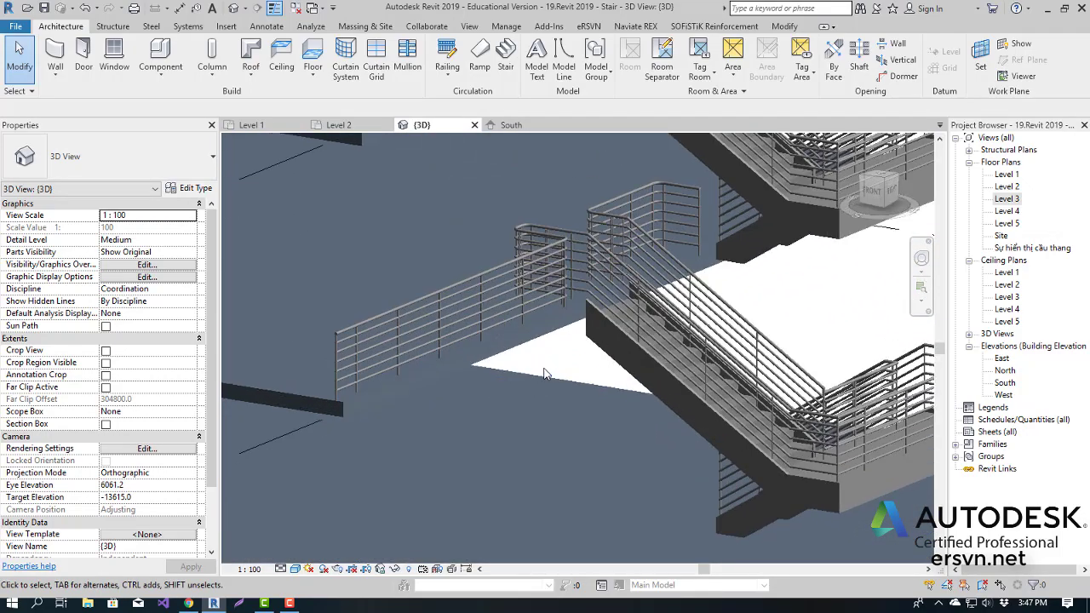